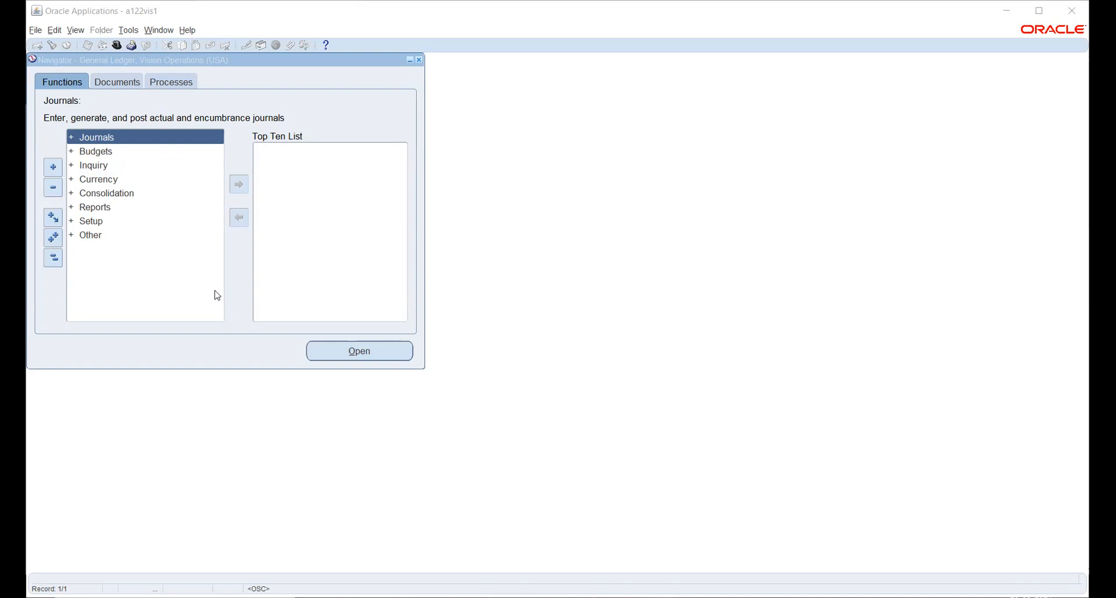
# Open Accounting Setups under Setup, Financials, Accounting Setup Manager in the General Ledger responsibility
pyautogui.click(88, 222)
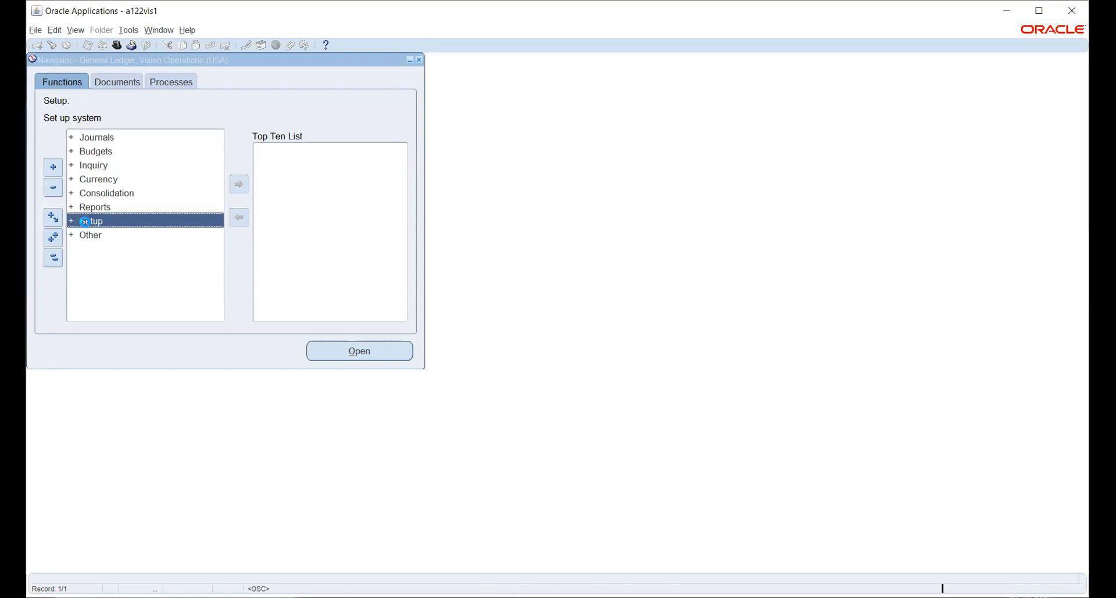
pyautogui.doubleClick(88, 222)
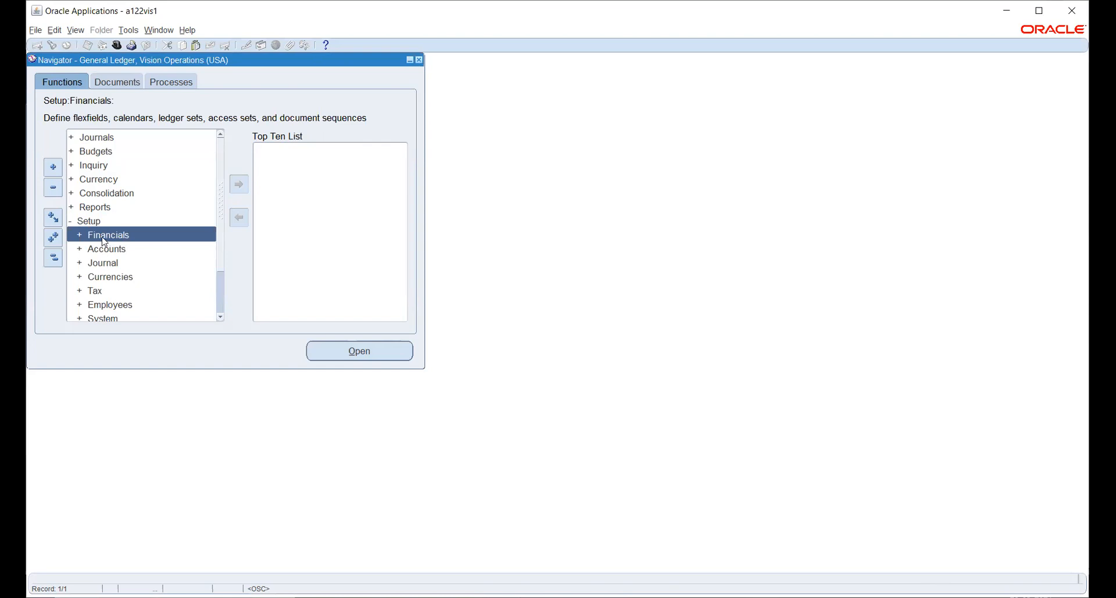
pyautogui.doubleClick(99, 231)
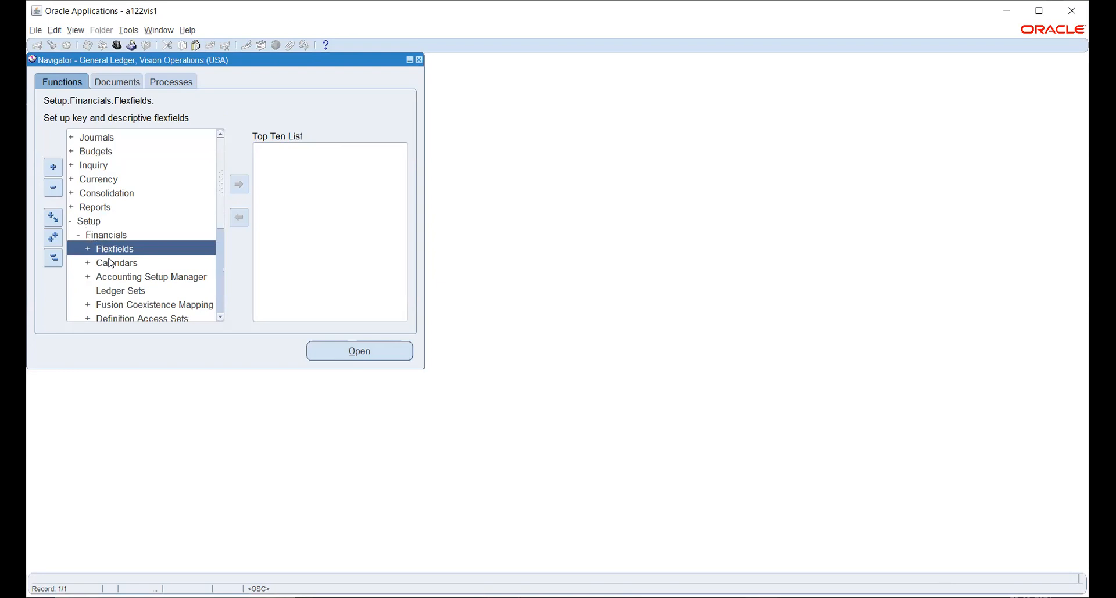
pyautogui.click(116, 277)
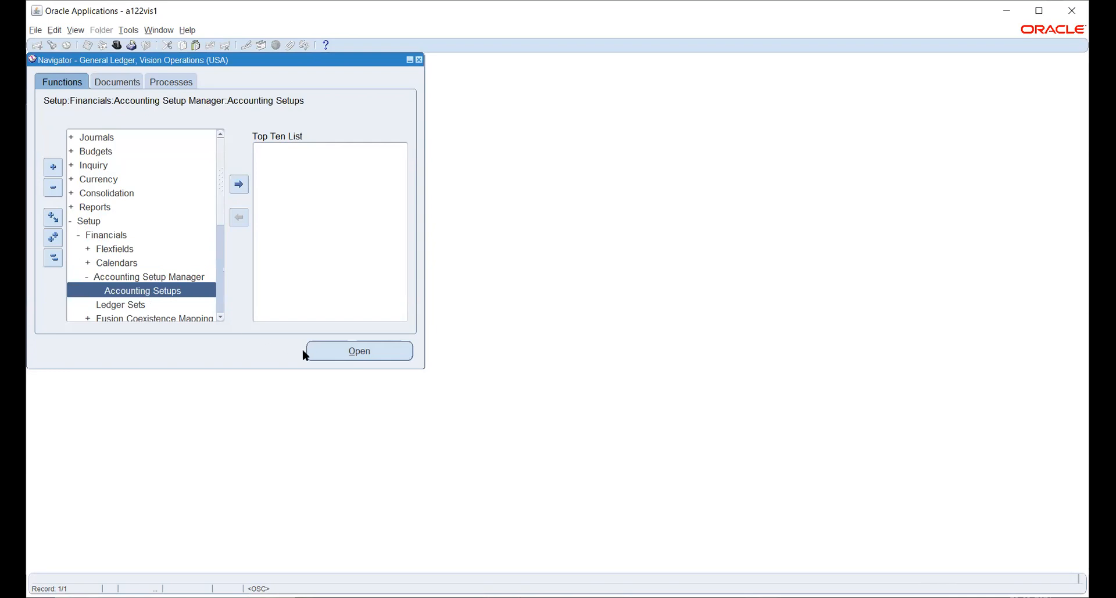
pyautogui.click(335, 348)
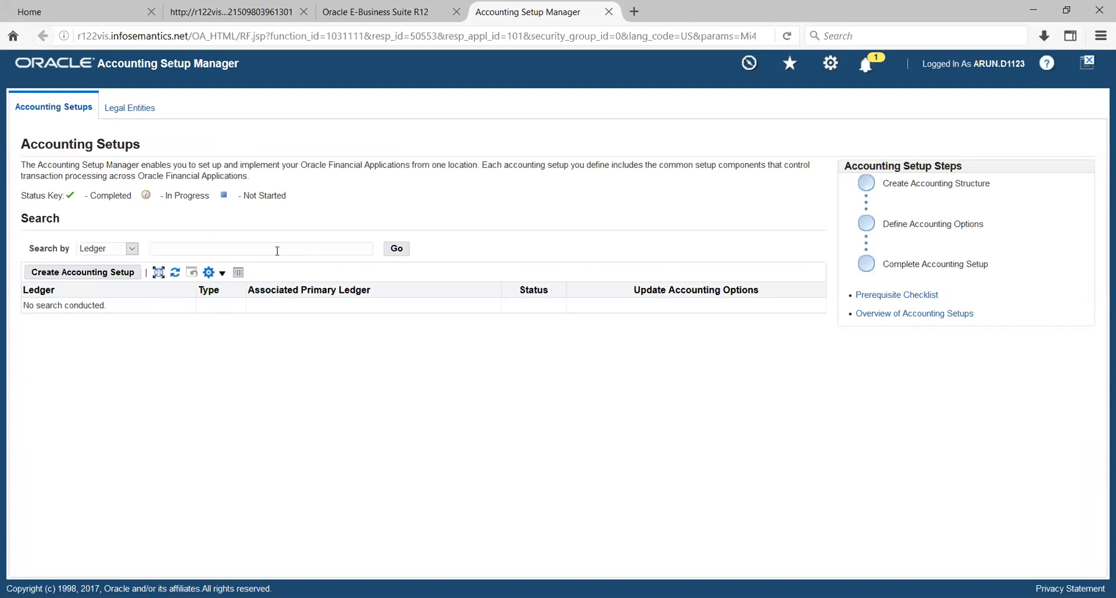
# Search the accounting setups by ledger for %visi%op%
pyautogui.write('%')
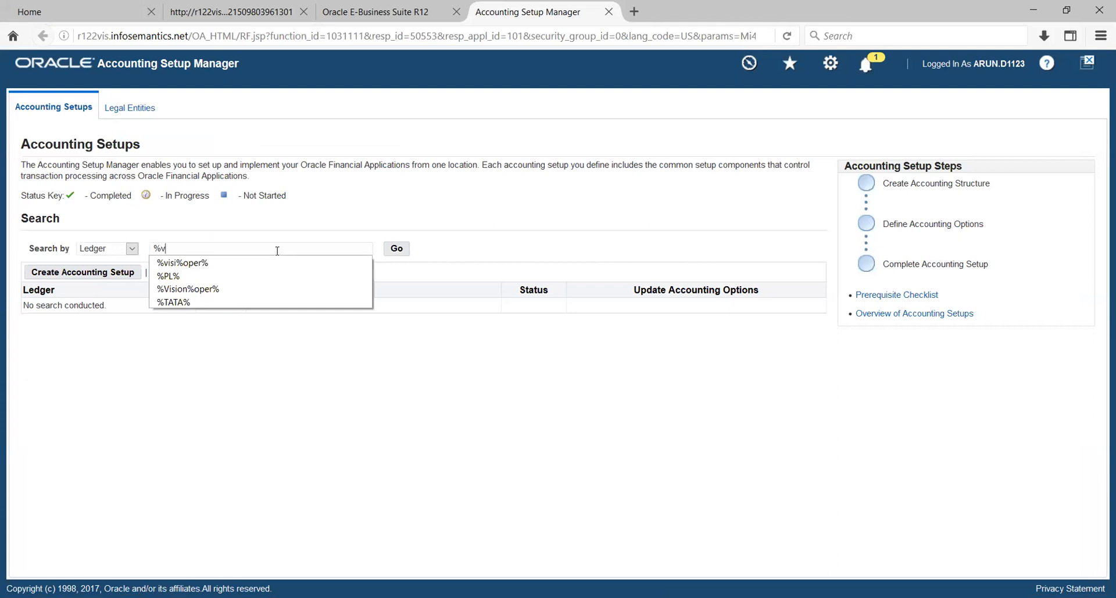
pyautogui.write('visi')
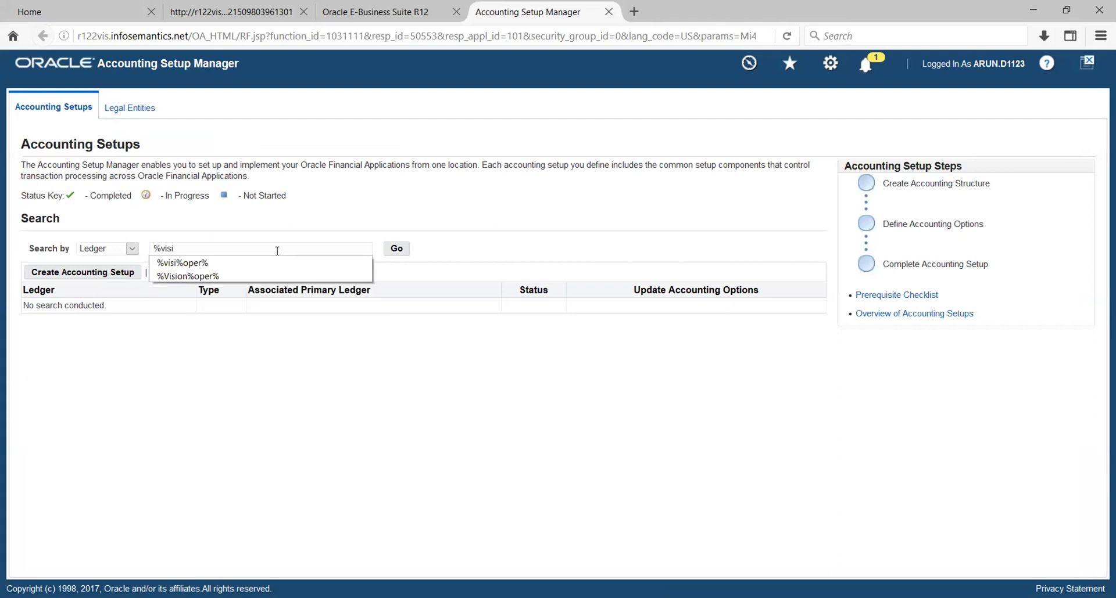
pyautogui.write('%op%')
pyautogui.press('Return')
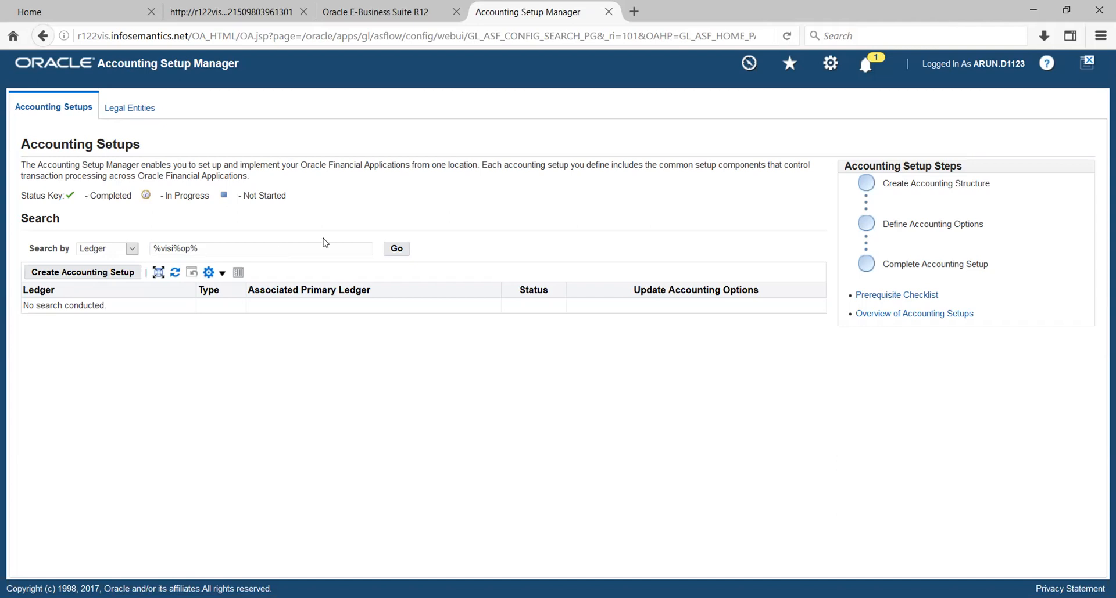
pyautogui.click(397, 250)
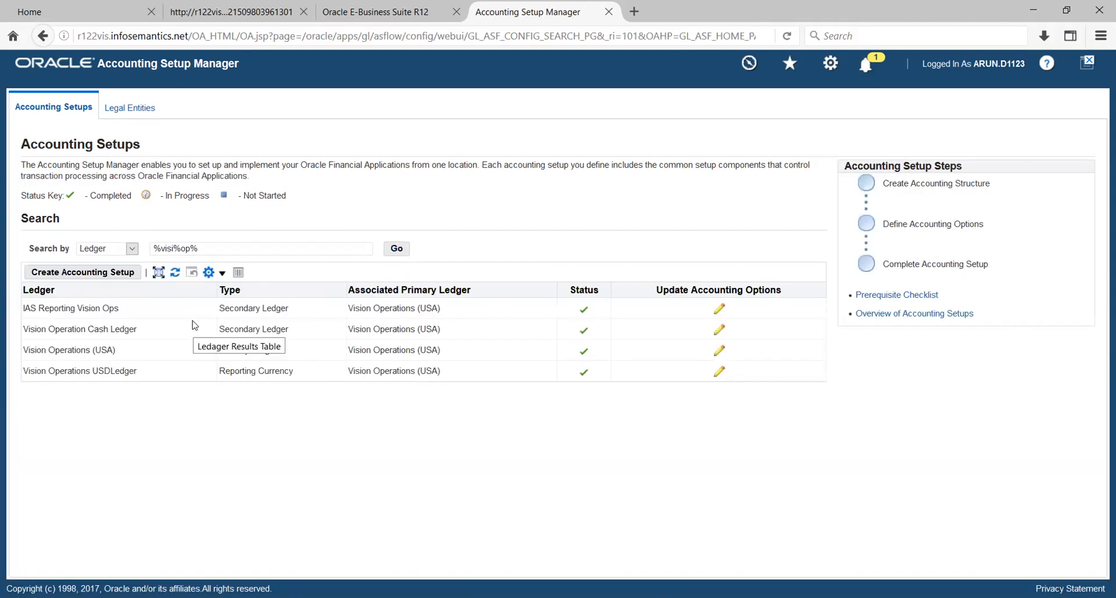
# Open the Vision Operations (USA) primary ledger for updating and go through its definition to the Advanced Options
pyautogui.click(719, 350)
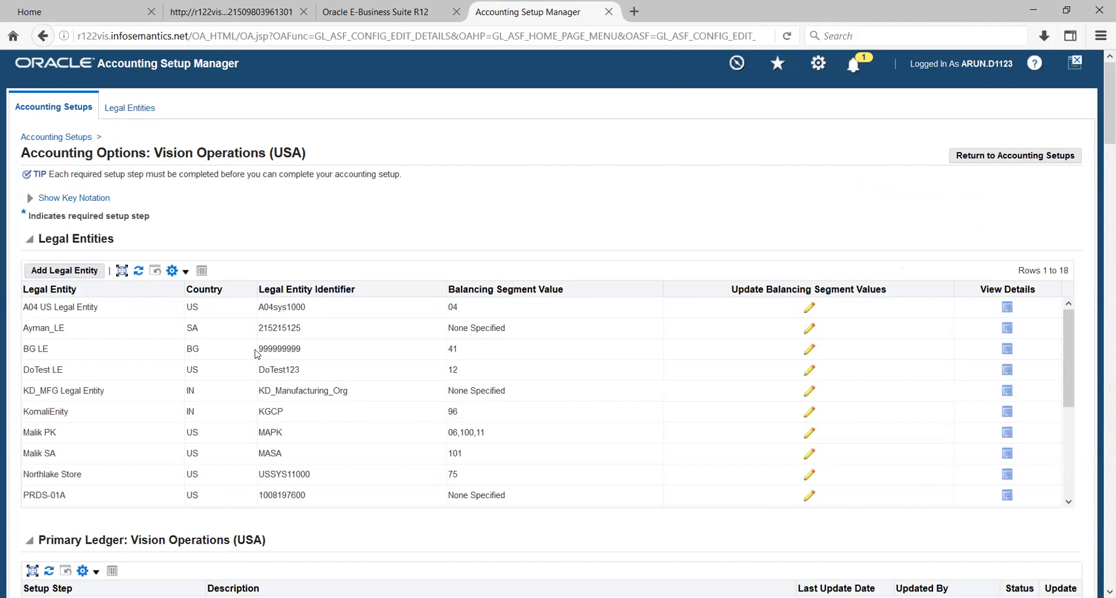
pyautogui.scroll(-5, 860, 244)
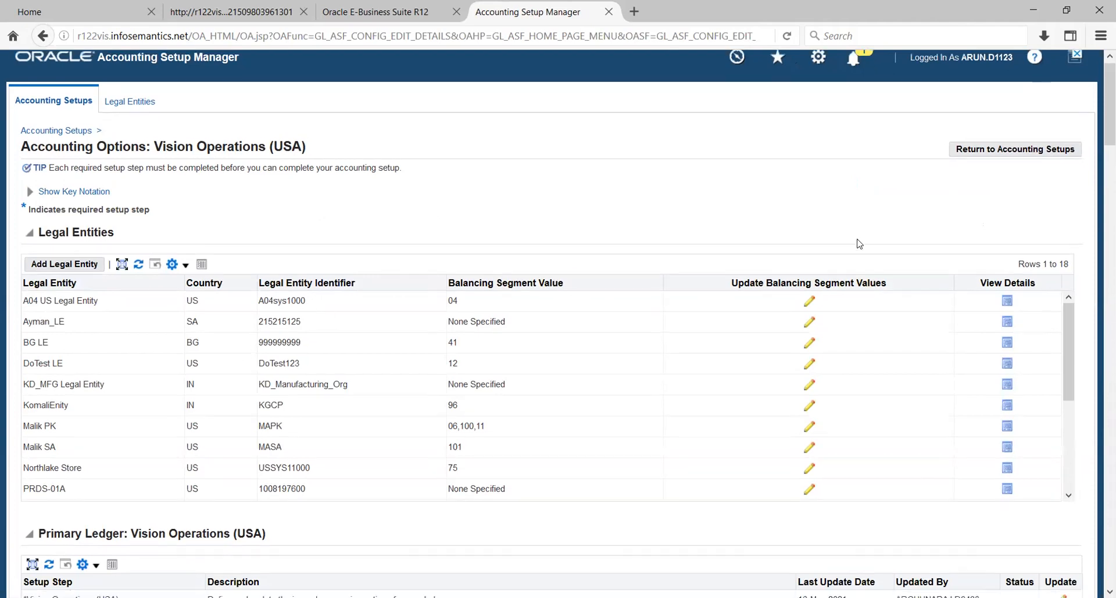
pyautogui.click(1060, 286)
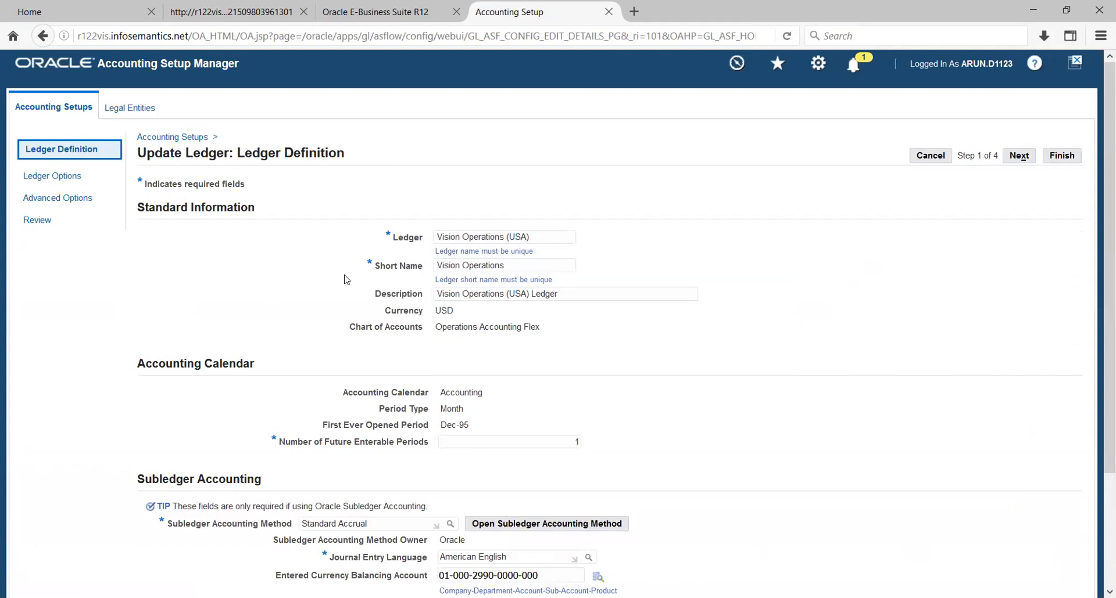
pyautogui.click(1018, 156)
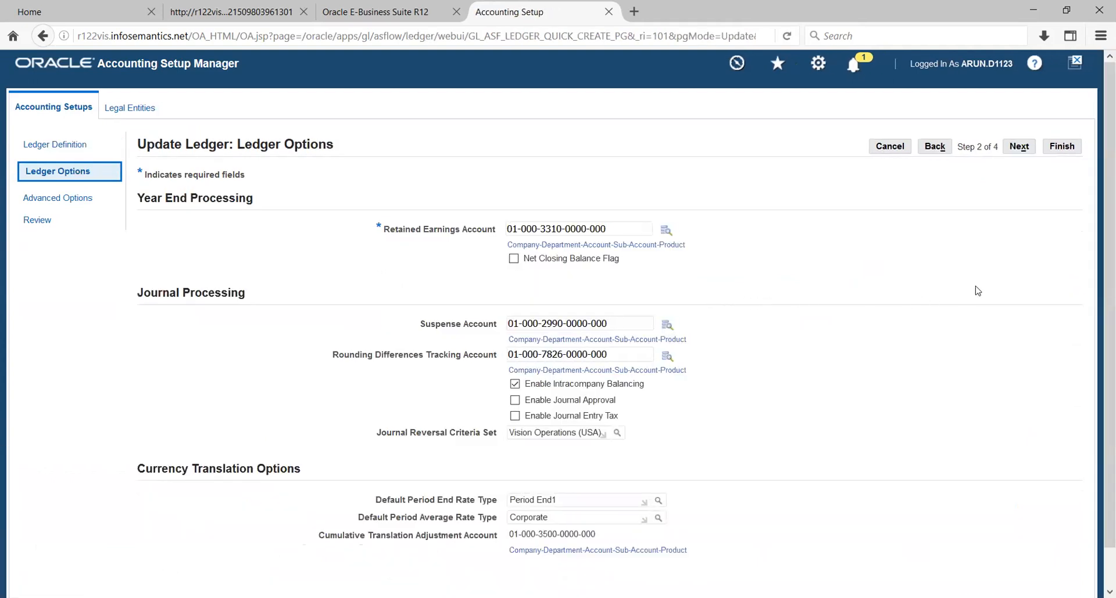
pyautogui.scroll(-2, 974, 265)
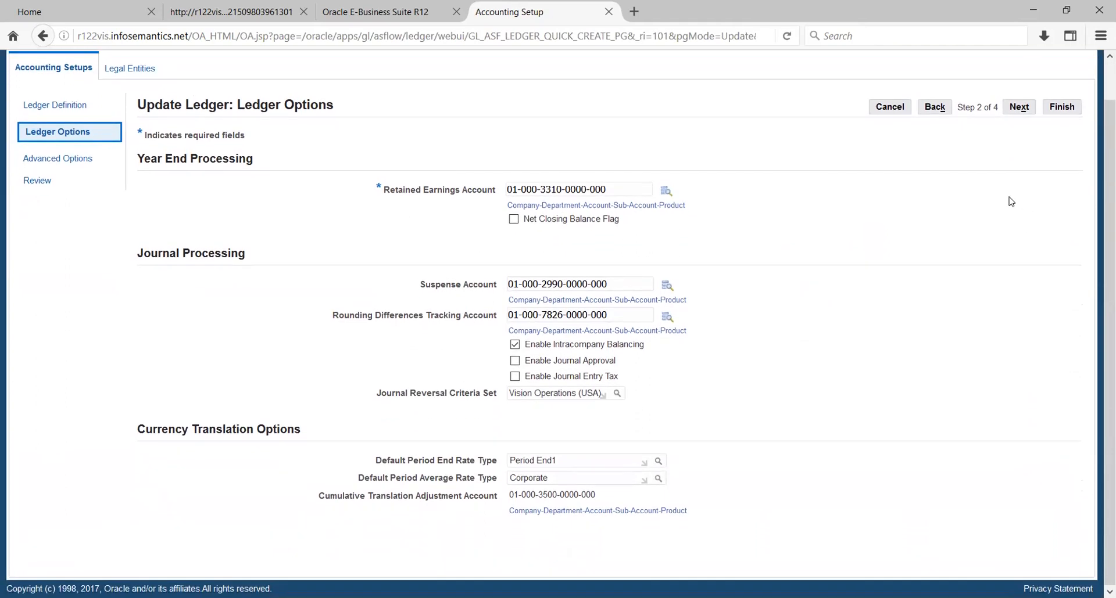
pyautogui.click(1019, 107)
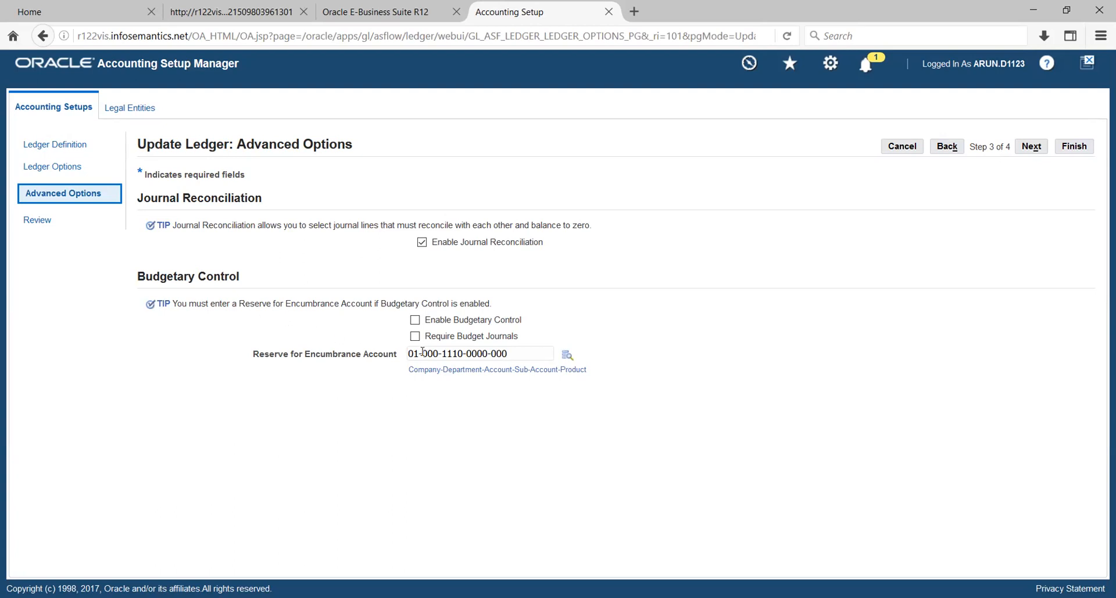
# Try to enable Budgetary Control and Require Budget Journals for the Vision Operations (USA) ledger
pyautogui.click(416, 321)
pyautogui.click(415, 337)
pyautogui.click(351, 391)
pyautogui.click(1030, 148)
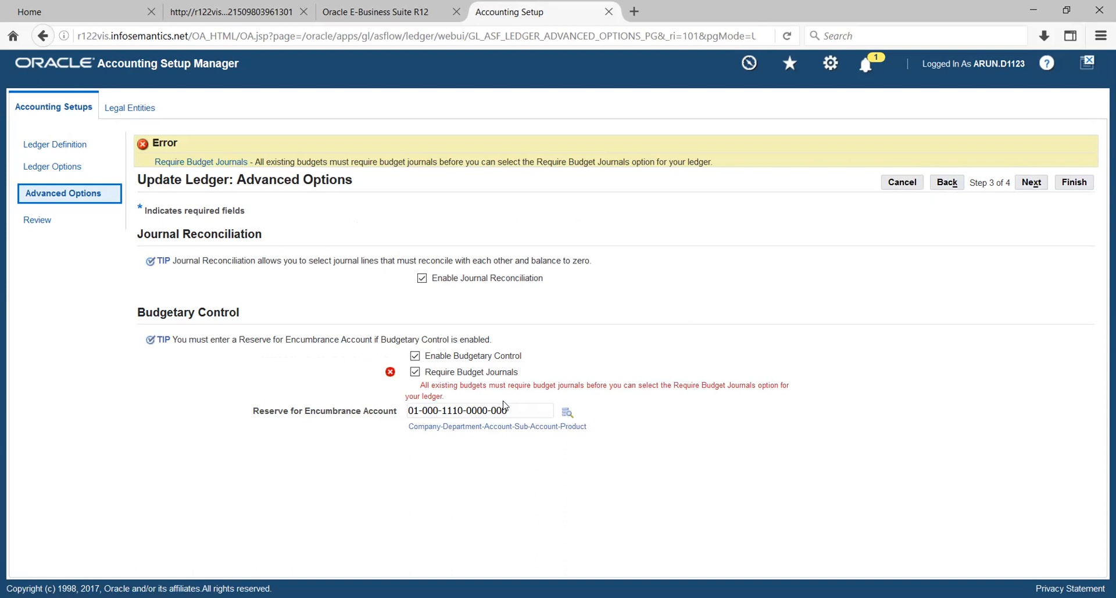
# Deselect Require Budget Journals and try to save the Vision Operations (USA) ledger update, then cancel out of it
pyautogui.click(414, 372)
pyautogui.click(1033, 185)
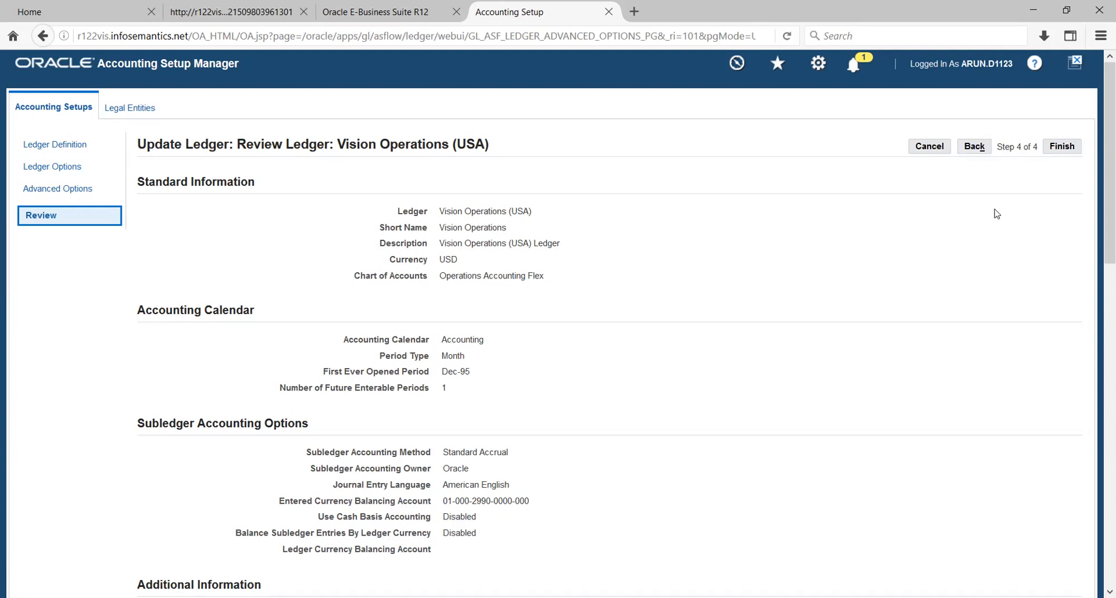
pyautogui.click(1066, 149)
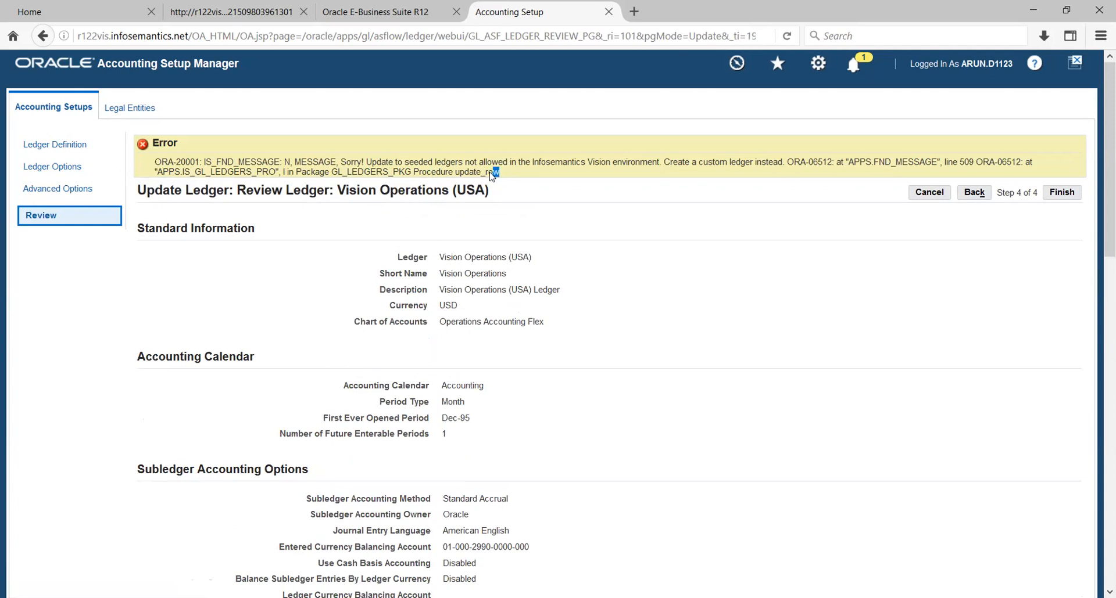
pyautogui.click(929, 192)
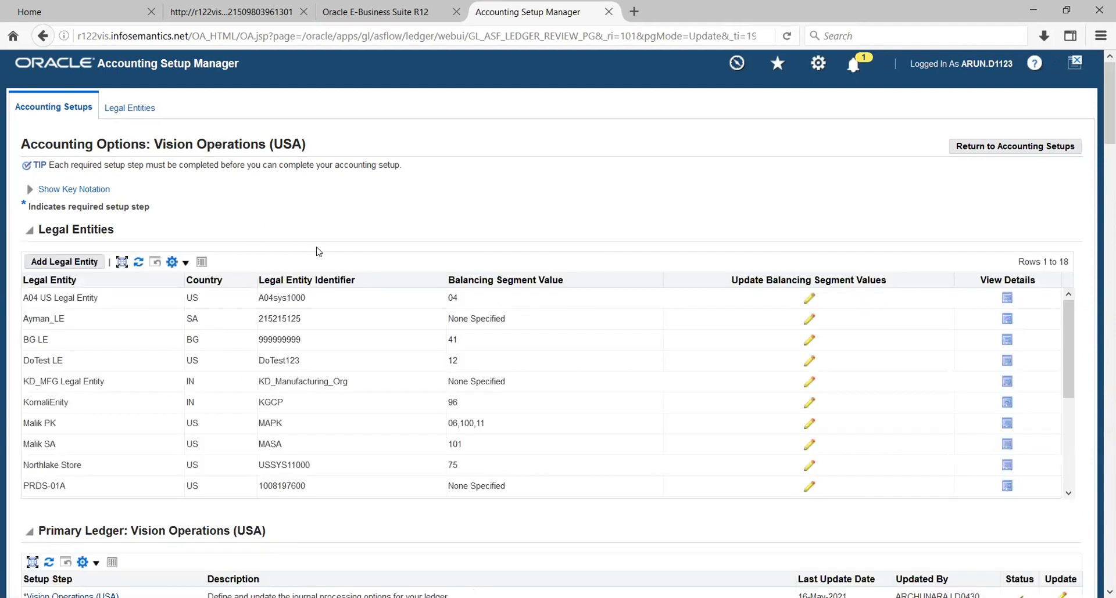
# Return to the accounting setups and search by ledger for %tata%, refining the search to TATA%
pyautogui.click(57, 111)
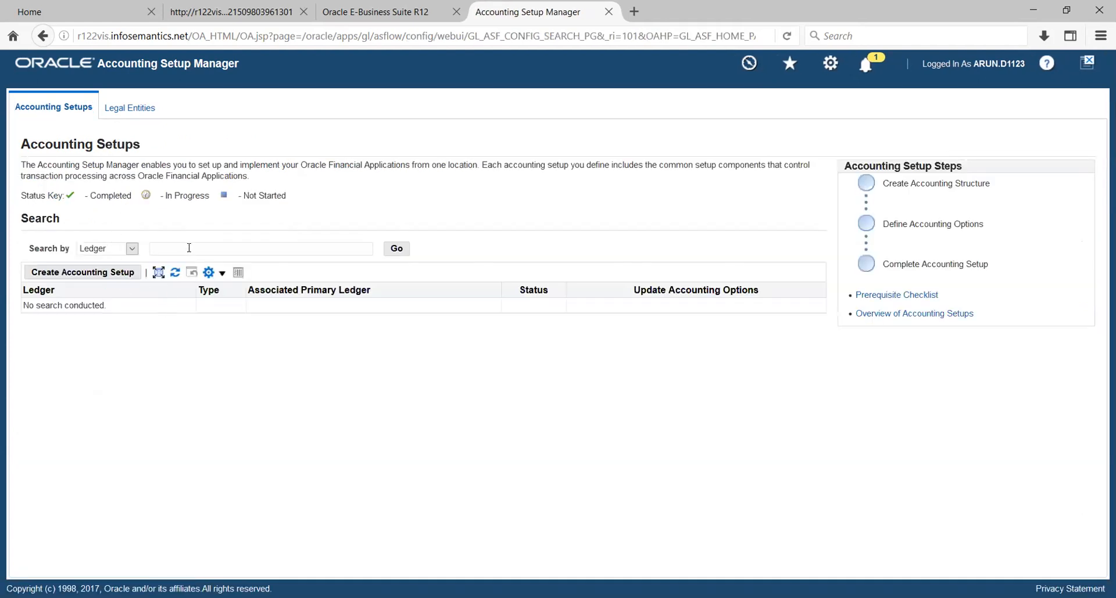
pyautogui.write('%t')
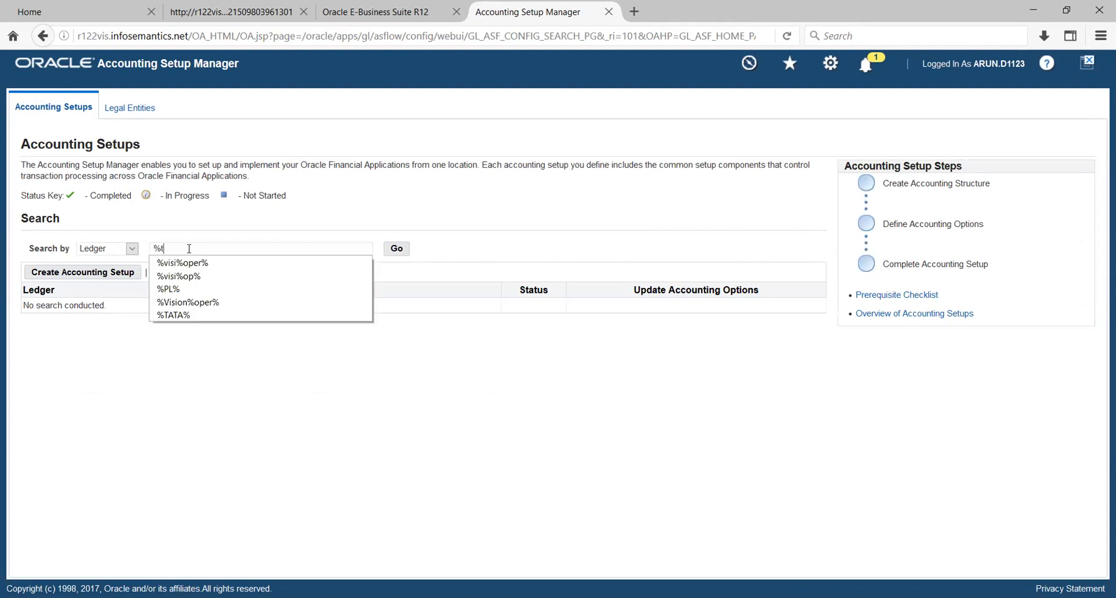
pyautogui.write('ata%')
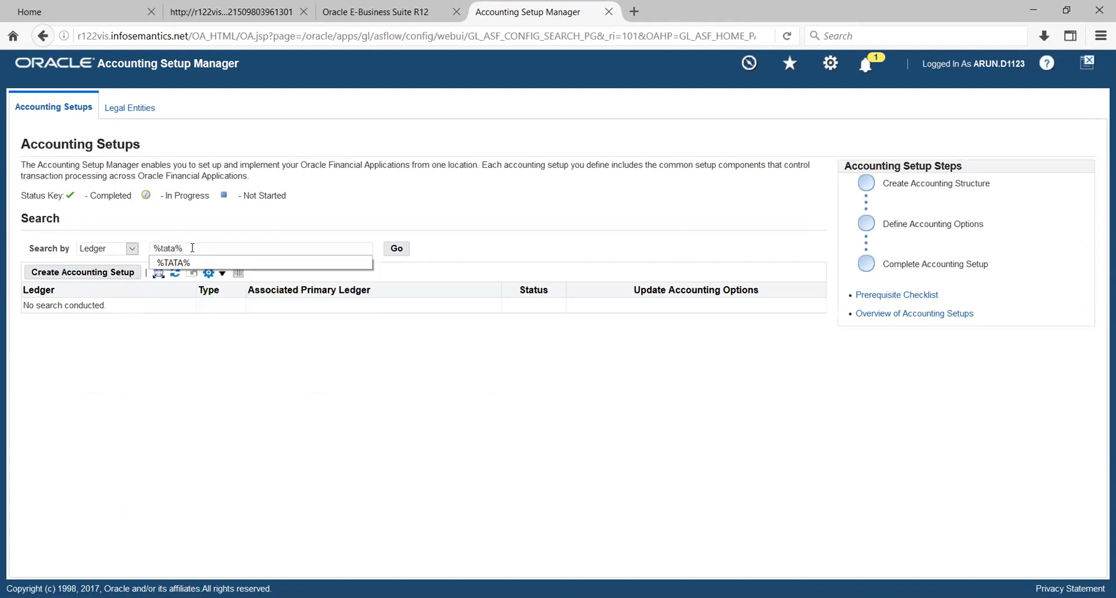
pyautogui.click(395, 250)
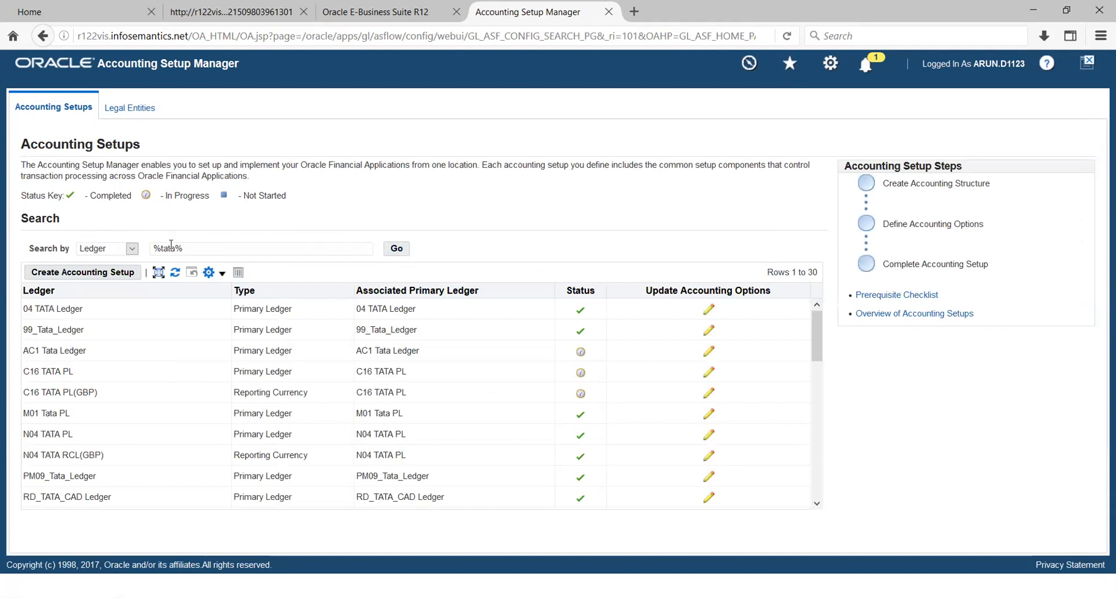
pyautogui.moveTo(175, 248); pyautogui.dragTo(153, 248)
pyautogui.write('TATA%')
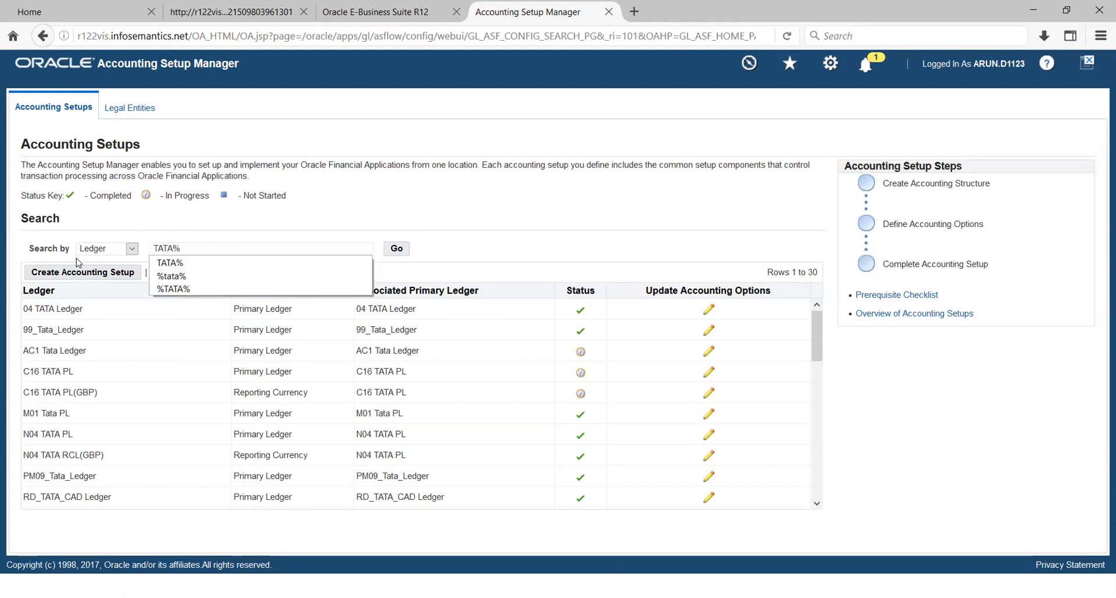
pyautogui.click(397, 249)
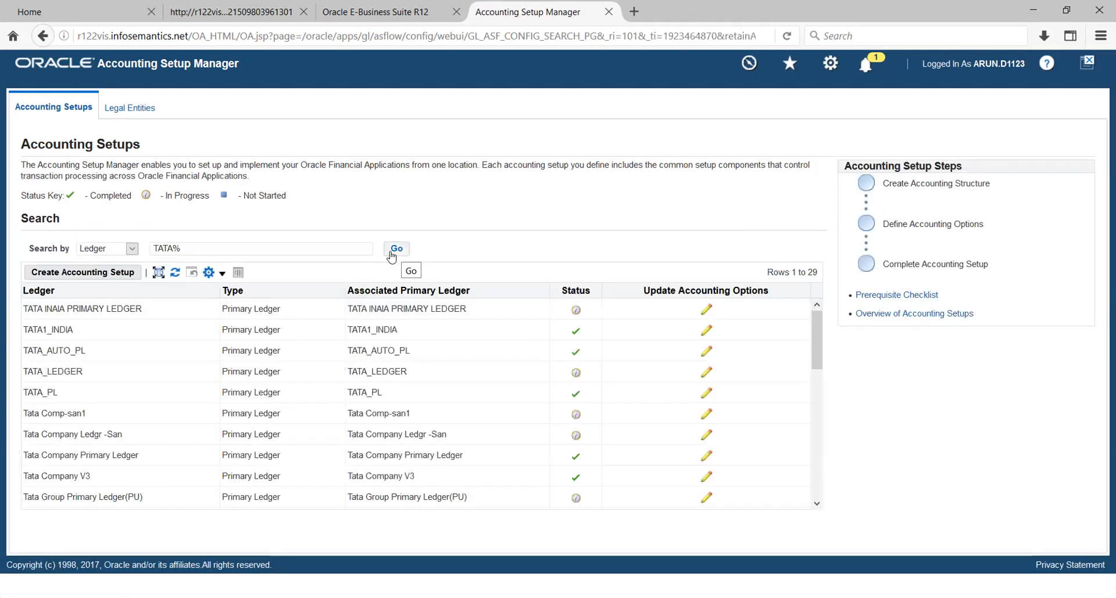
# Open the TATA_PL primary ledger for updating and go through to its Advanced Options
pyautogui.click(704, 395)
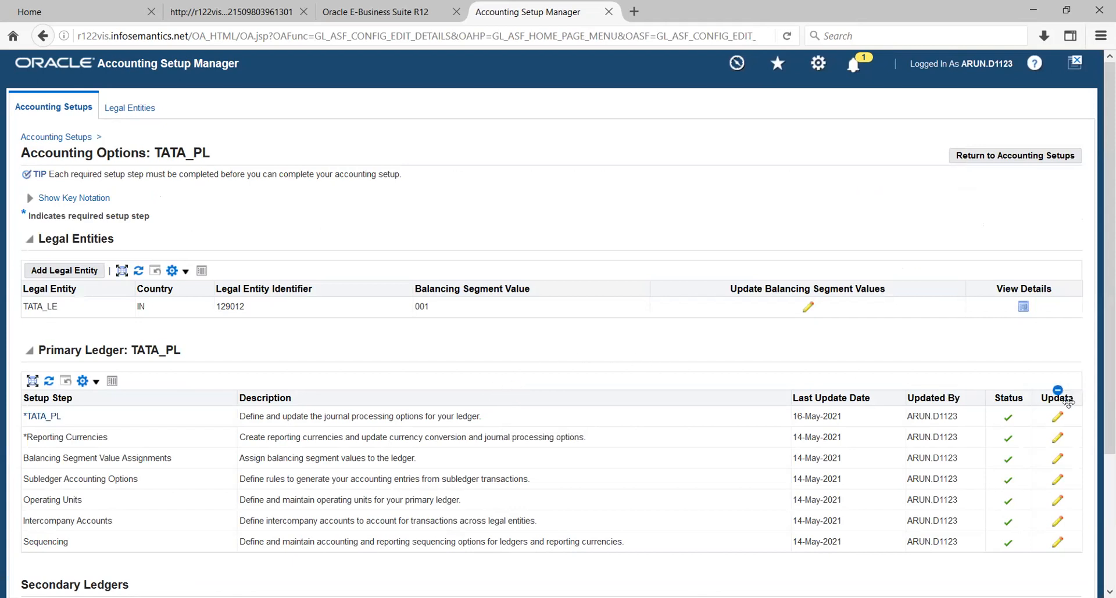
pyautogui.click(1057, 417)
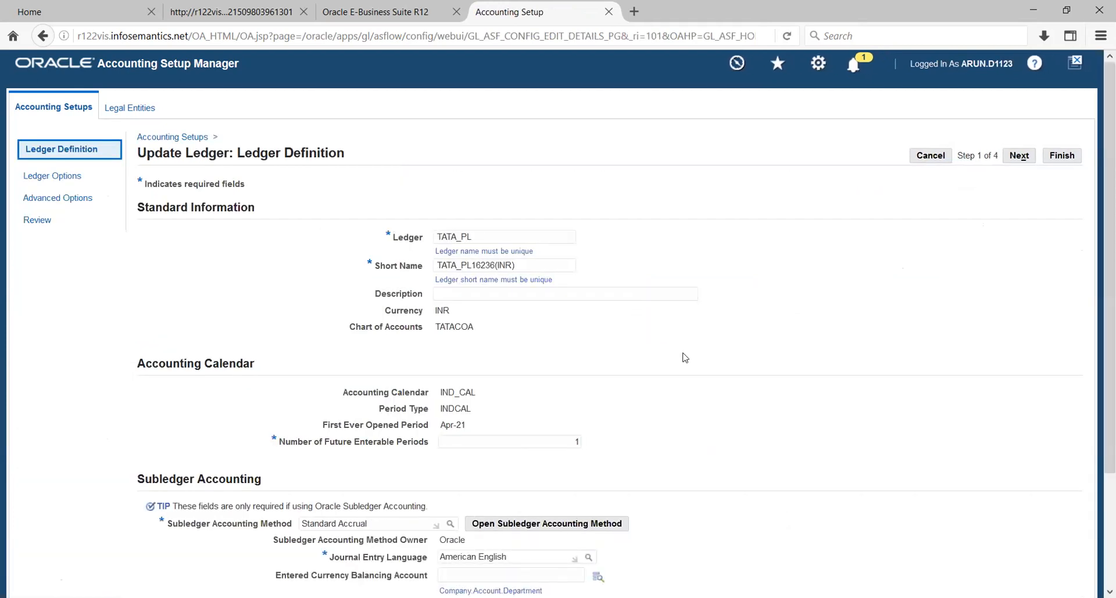
pyautogui.click(1017, 155)
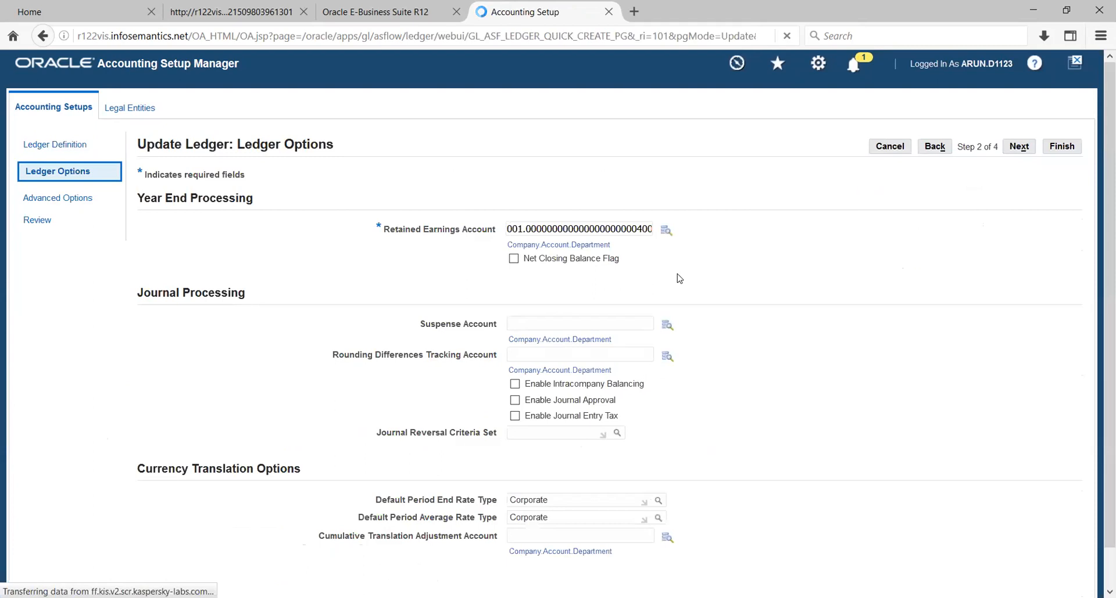
pyautogui.click(1018, 148)
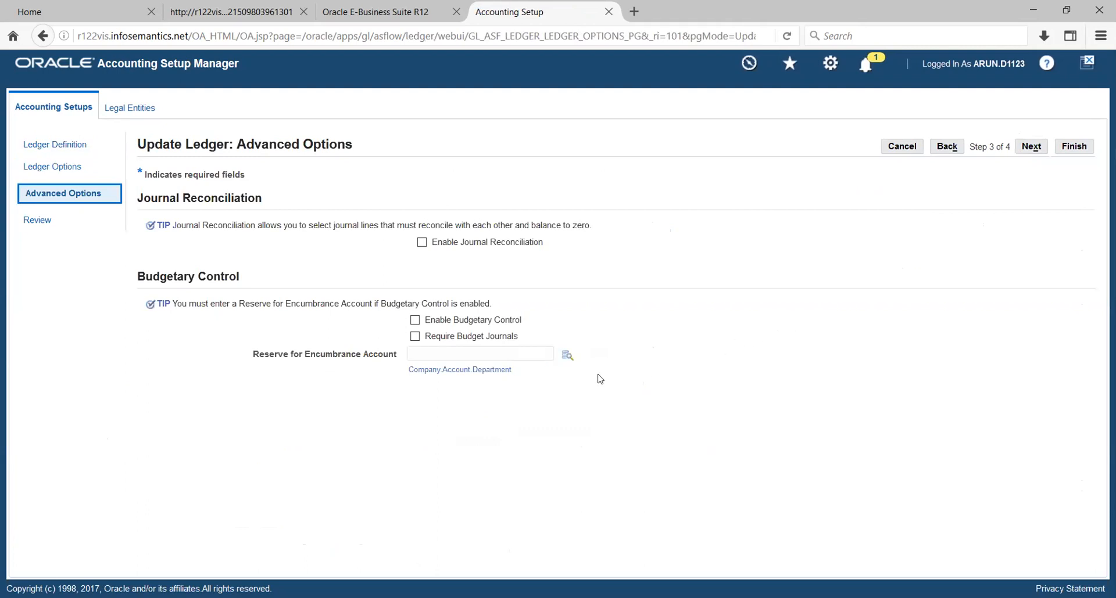
# Enable Budgetary Control and Require Budget Journals for TATA_PL, and open the lookup for the Reserve for Encumbrance Account
pyautogui.click(414, 322)
pyautogui.click(414, 338)
pyautogui.click(1035, 147)
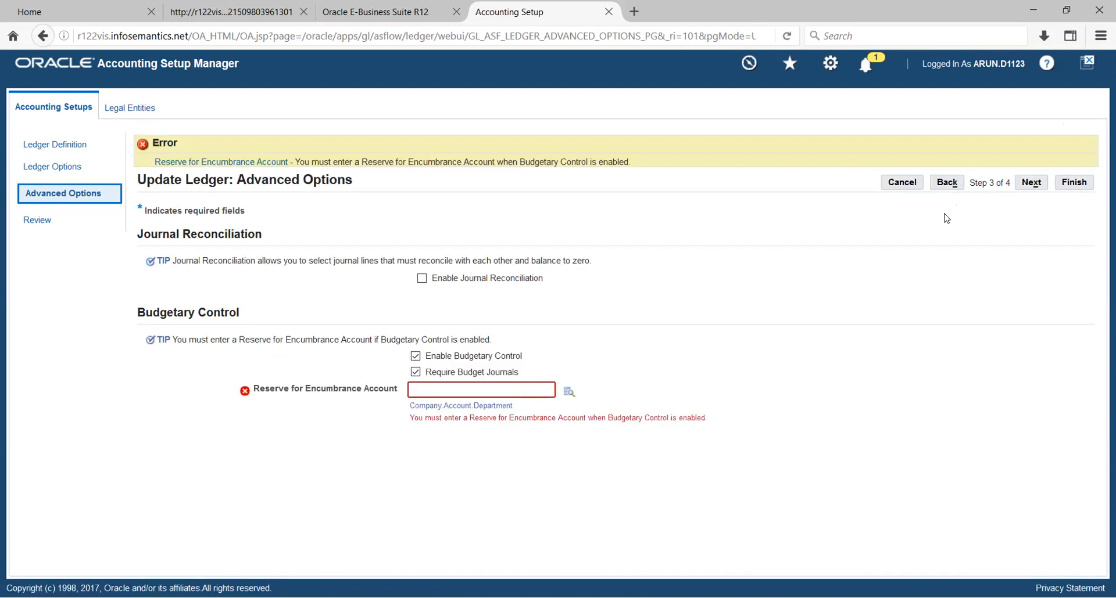
pyautogui.click(568, 393)
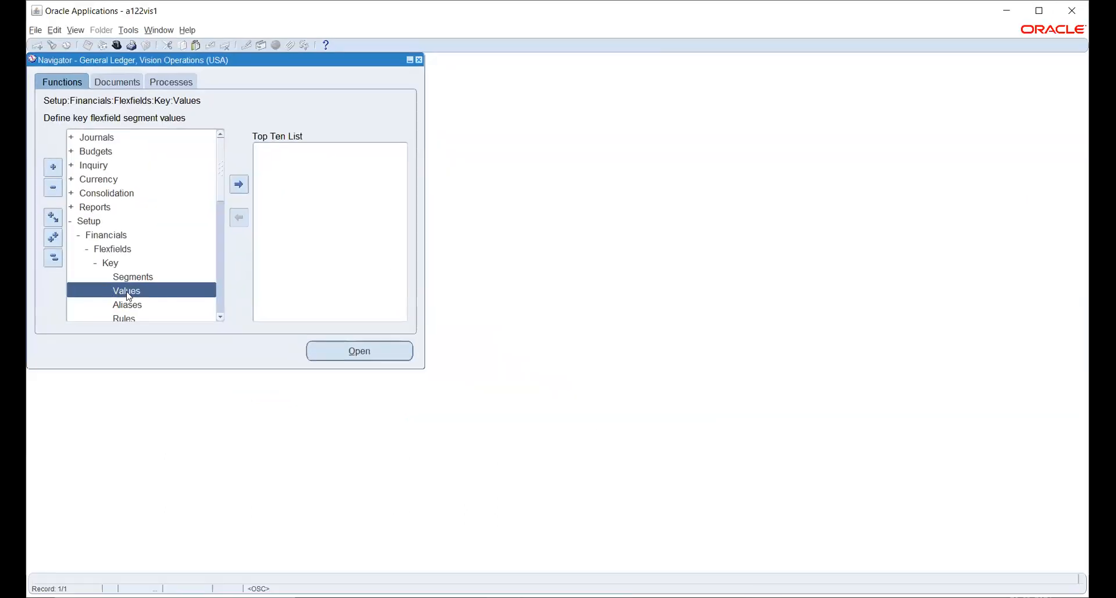
# Find the key flexfield segment values for the General Ledger application, Accounting Flexfield title, TATACOA structure and Account segment
pyautogui.doubleClick(124, 291)
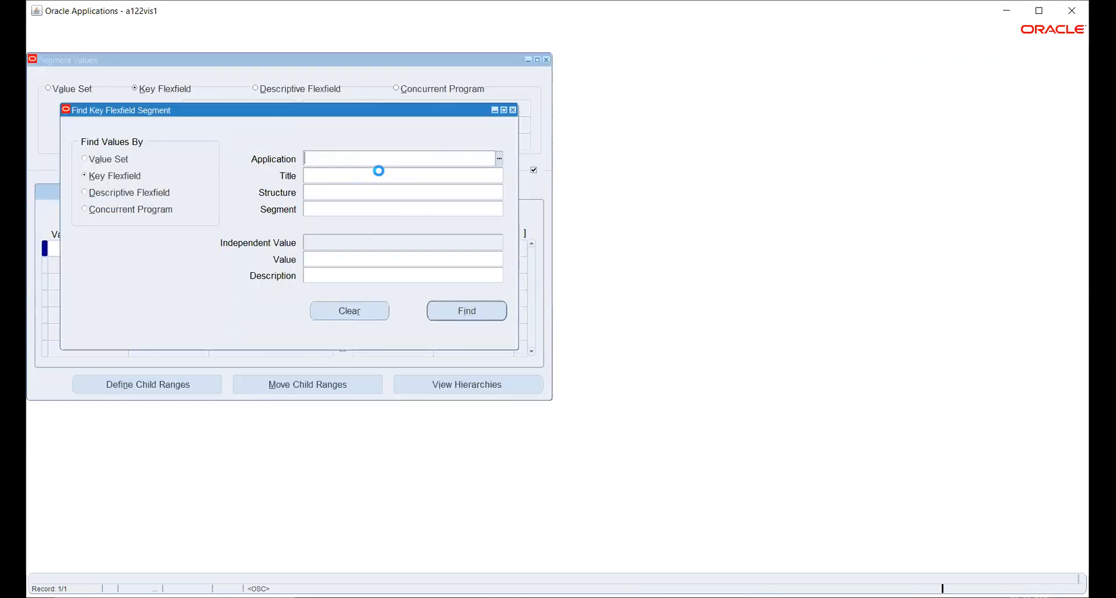
pyautogui.write('gene')
pyautogui.press('Tab')
pyautogui.write('acc')
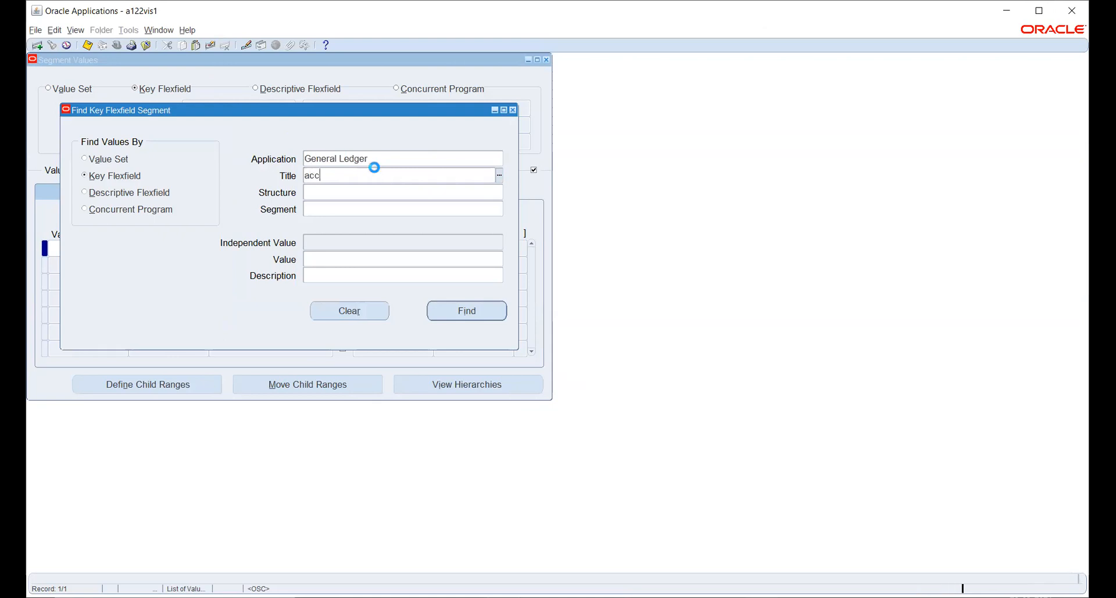
pyautogui.press('Tab')
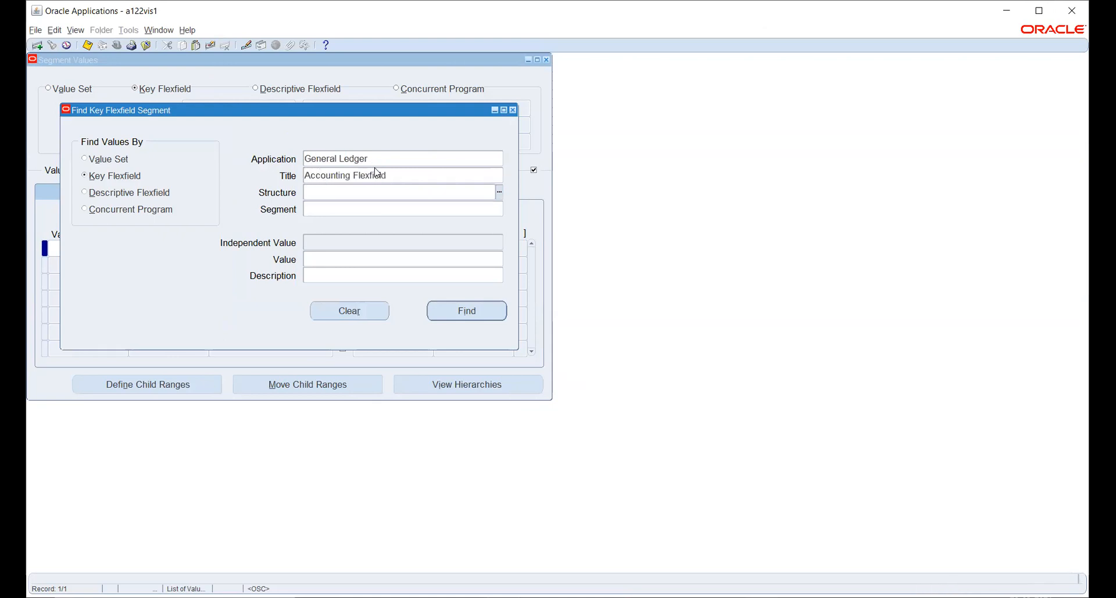
pyautogui.write('ta')
pyautogui.press('Tab')
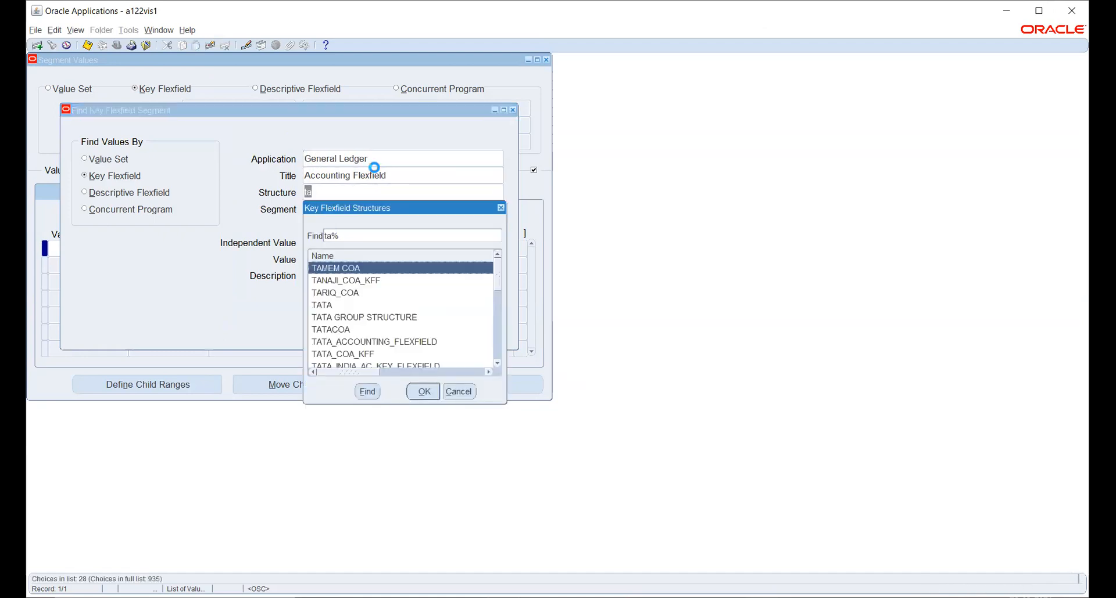
pyautogui.click(339, 329)
pyautogui.click(421, 393)
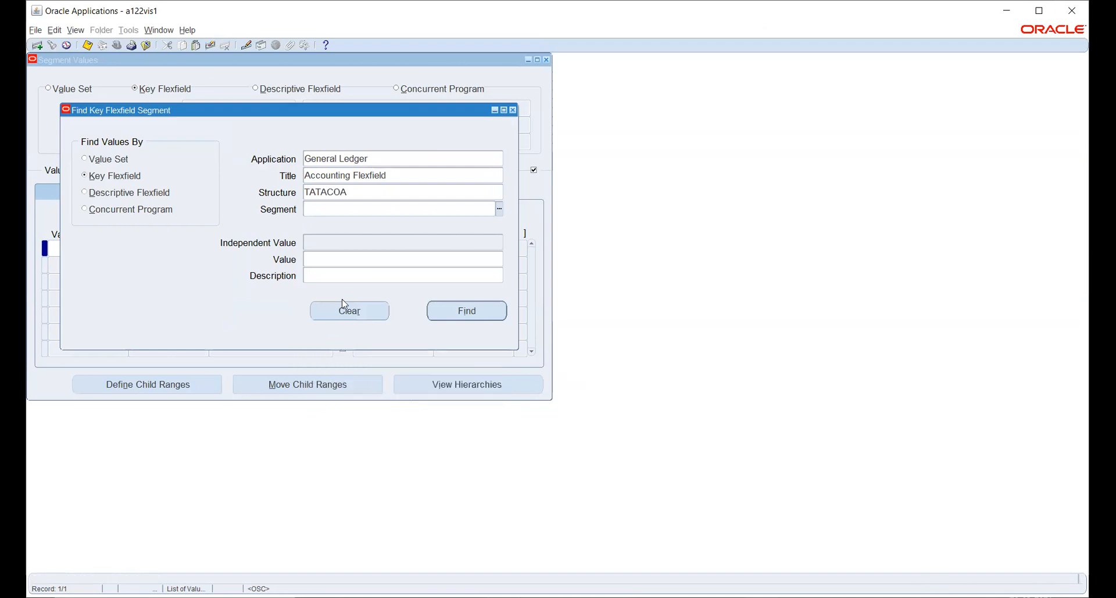
pyautogui.write('acc')
pyautogui.press('Tab')
pyautogui.click(467, 311)
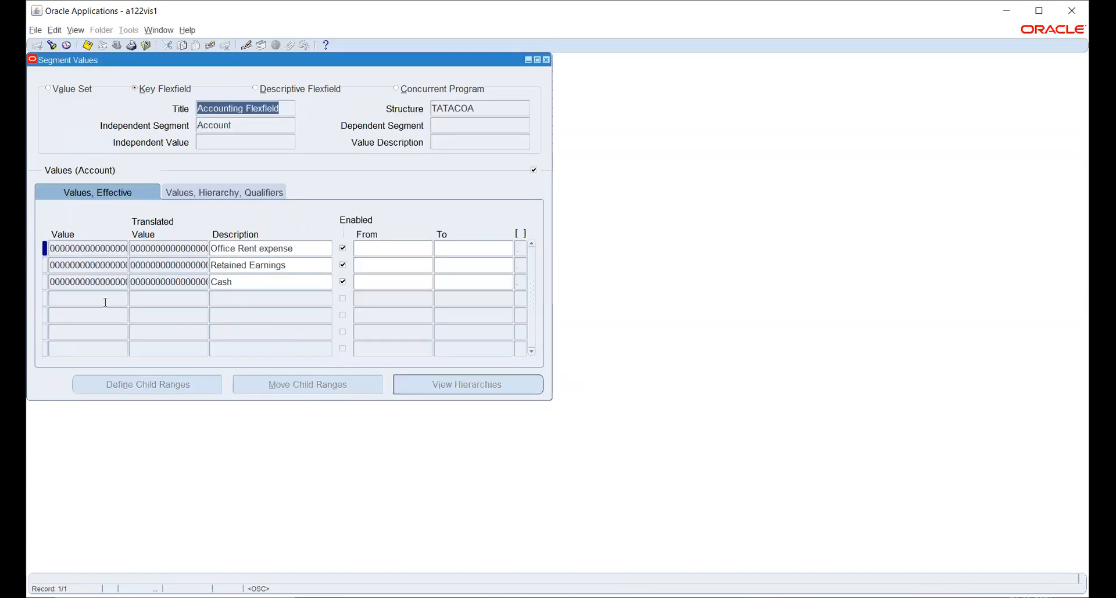
# Add a new Account segment value with the description Reserve for encumbrance
pyautogui.click(105, 301)
pyautogui.write('2000')
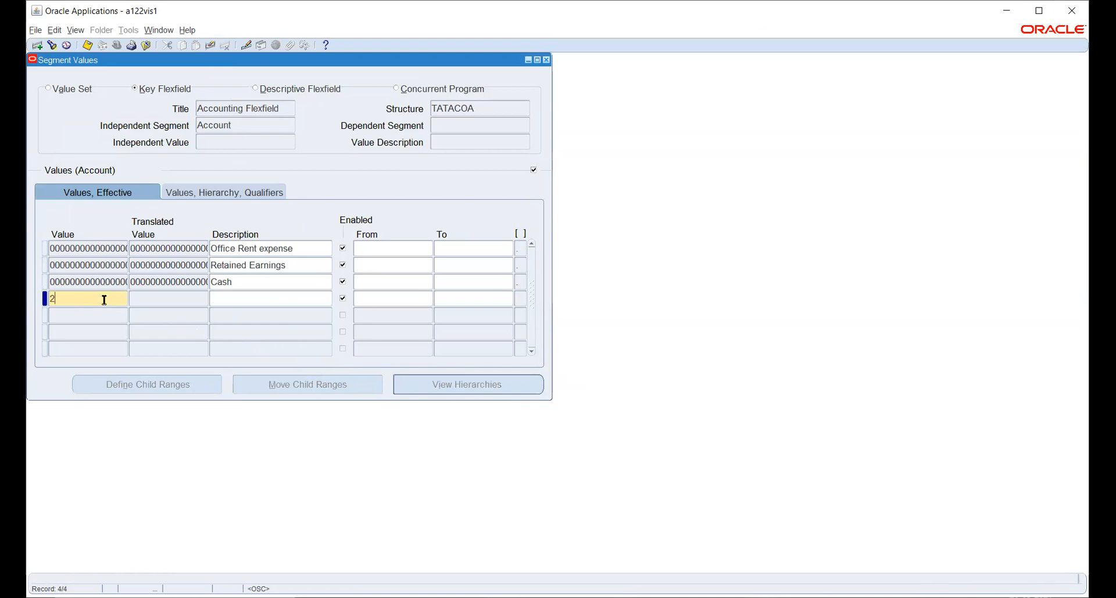
pyautogui.press('Tab')
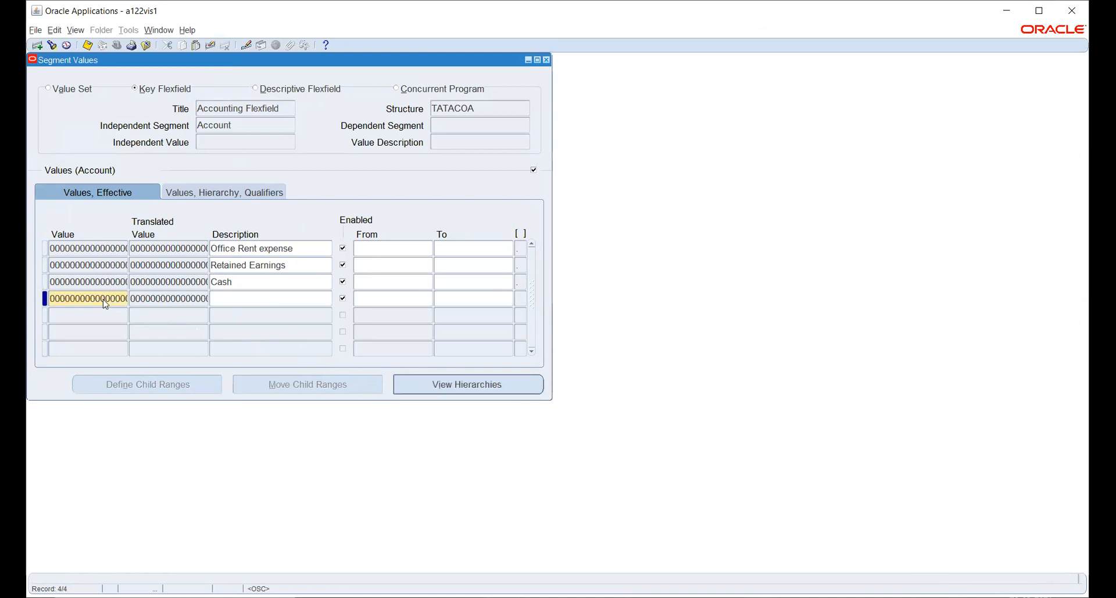
pyautogui.write('Reserve for encum')
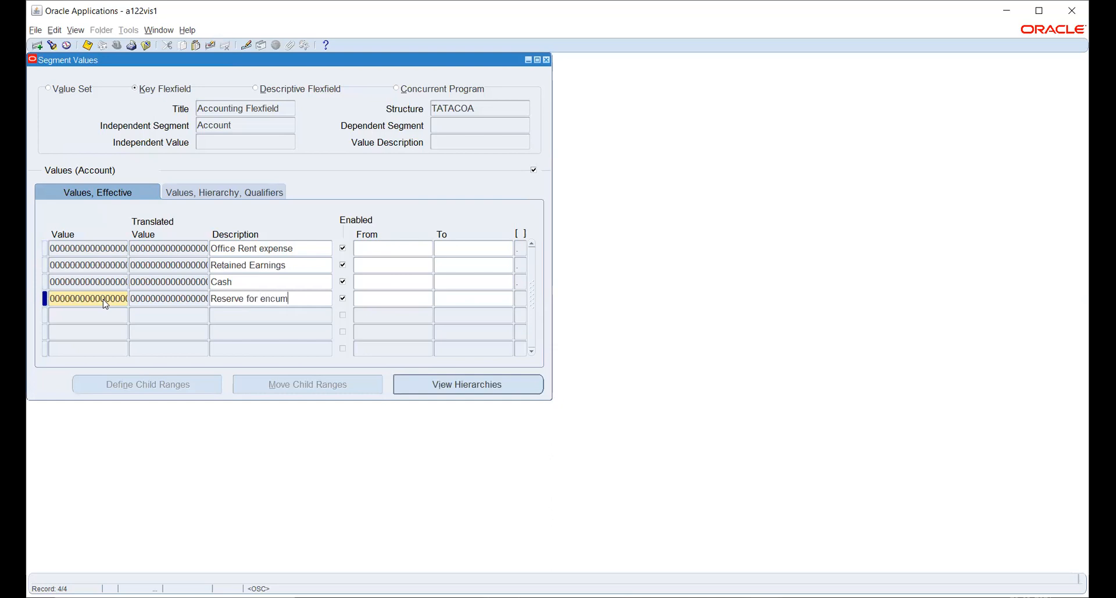
pyautogui.write('brance')
pyautogui.press('Tab')
# Set the Account Type qualifier of the Reserve for encumbrance value to Expense and save the segment values
pyautogui.click(197, 191)
pyautogui.click(467, 295)
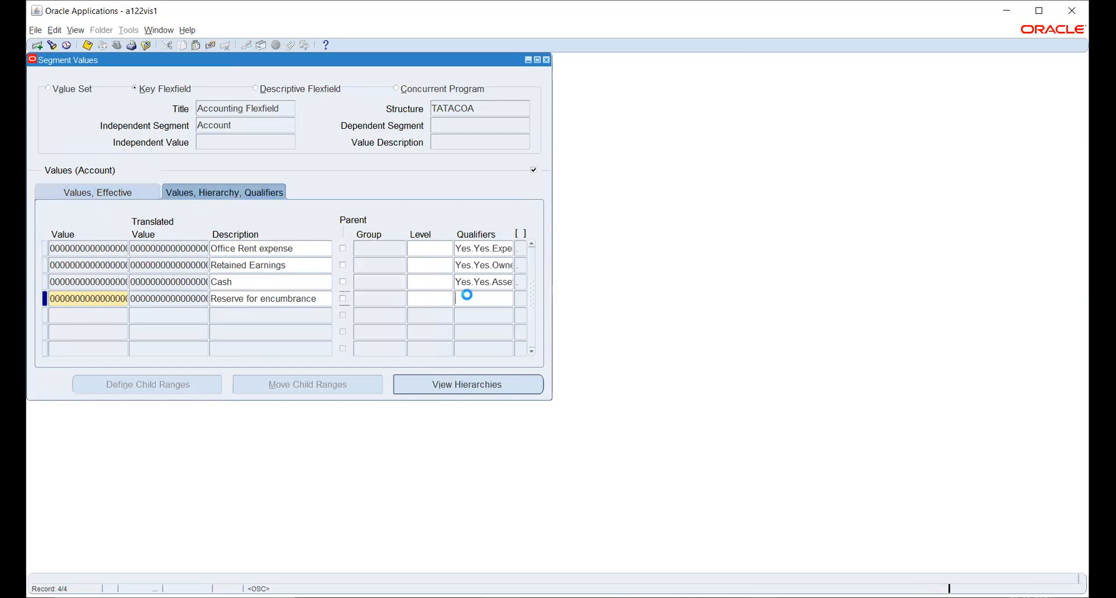
pyautogui.doubleClick(603, 301)
pyautogui.write('e')
pyautogui.press('Tab')
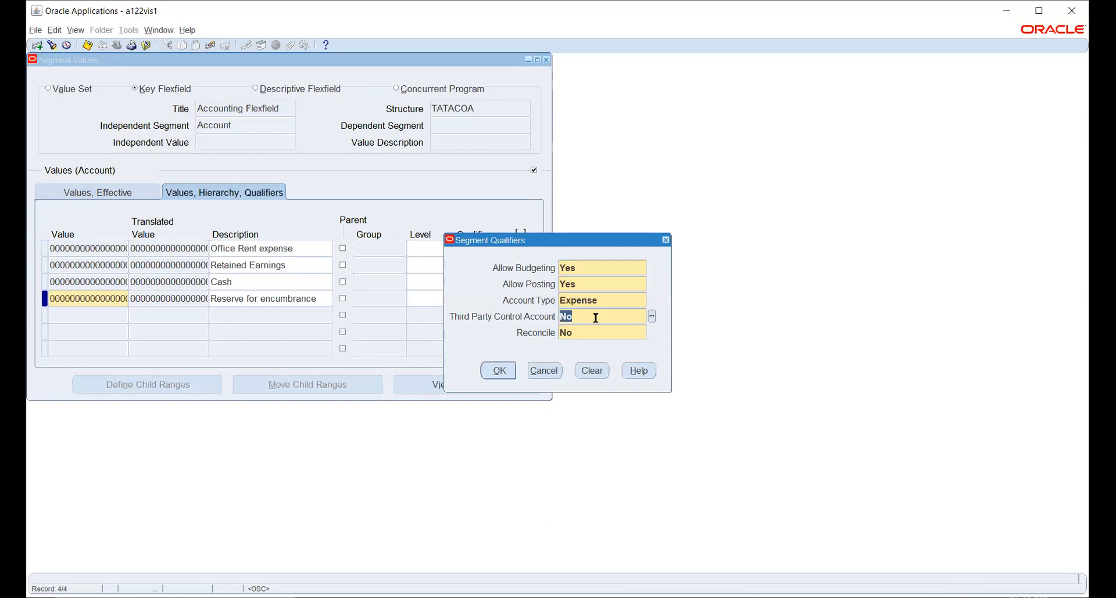
pyautogui.click(493, 375)
pyautogui.click(528, 342)
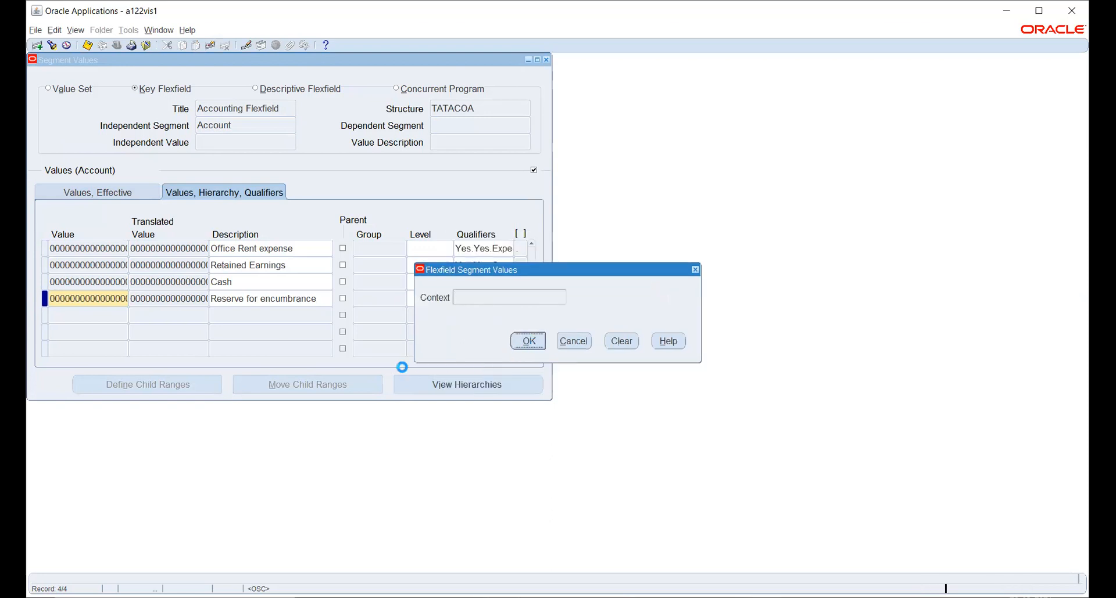
pyautogui.click(323, 298)
pyautogui.hotkey('ctrl', 's')
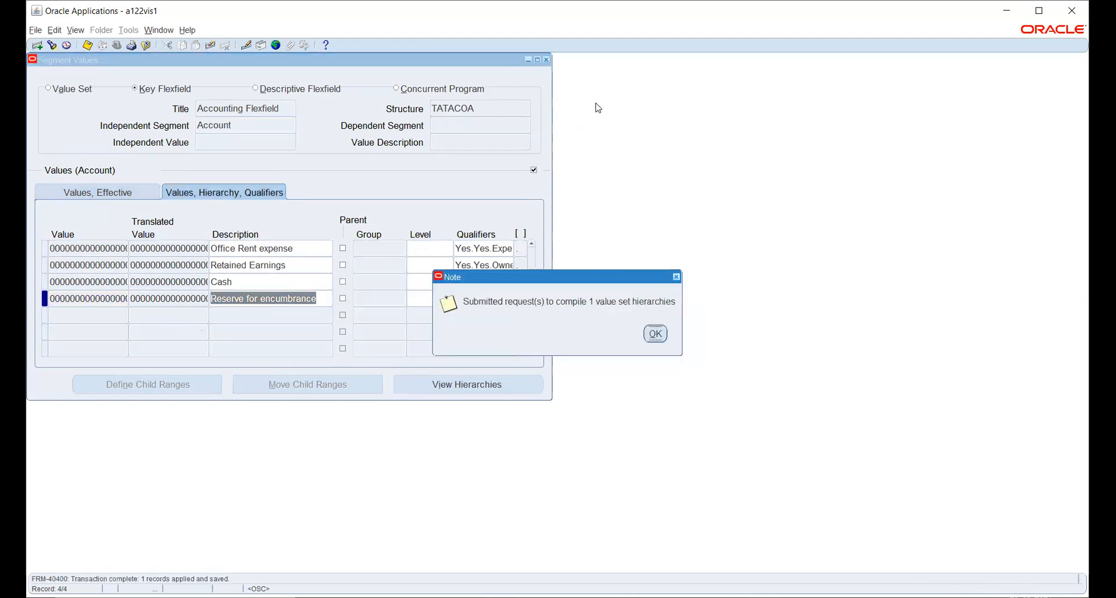
pyautogui.click(655, 333)
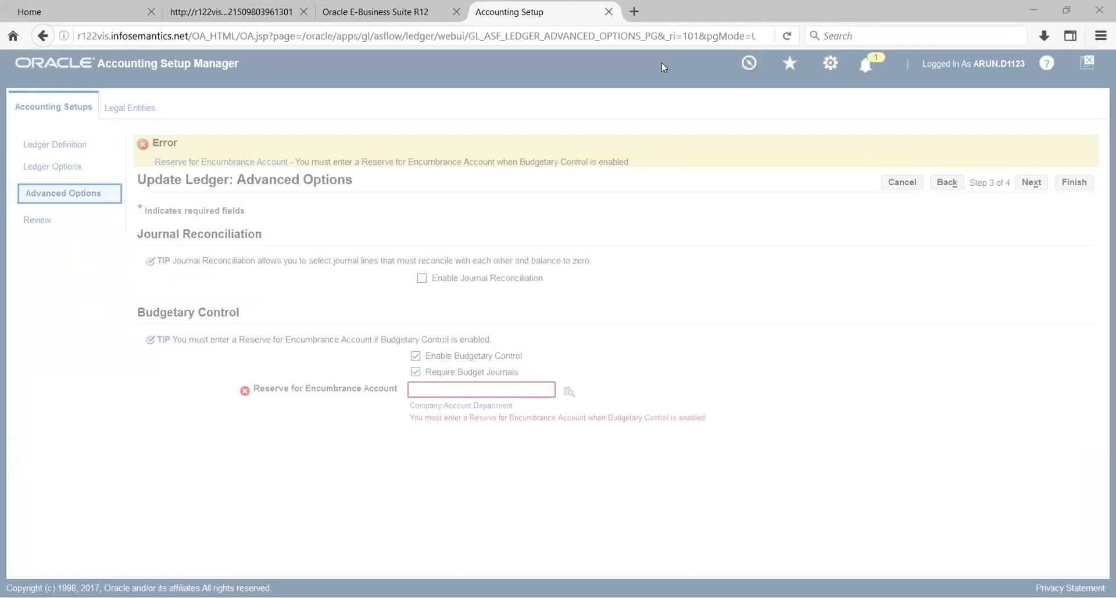
# Return to Accounting Setup Manager, fill in the Reserve for Encumbrance Account combination for TATA_PL and finish the ledger update
pyautogui.click(571, 394)
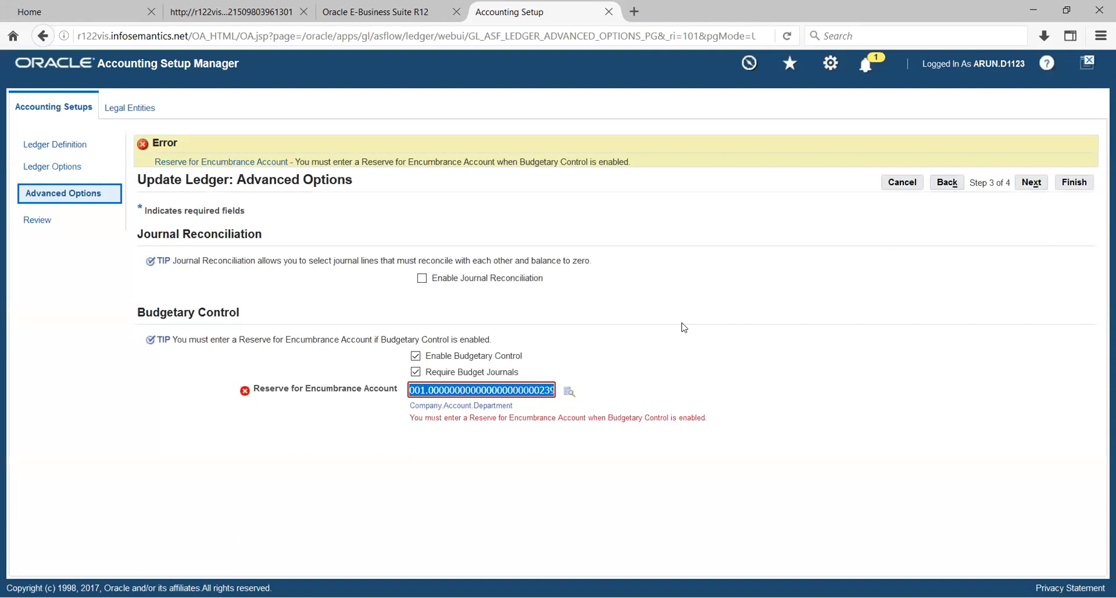
pyautogui.click(759, 384)
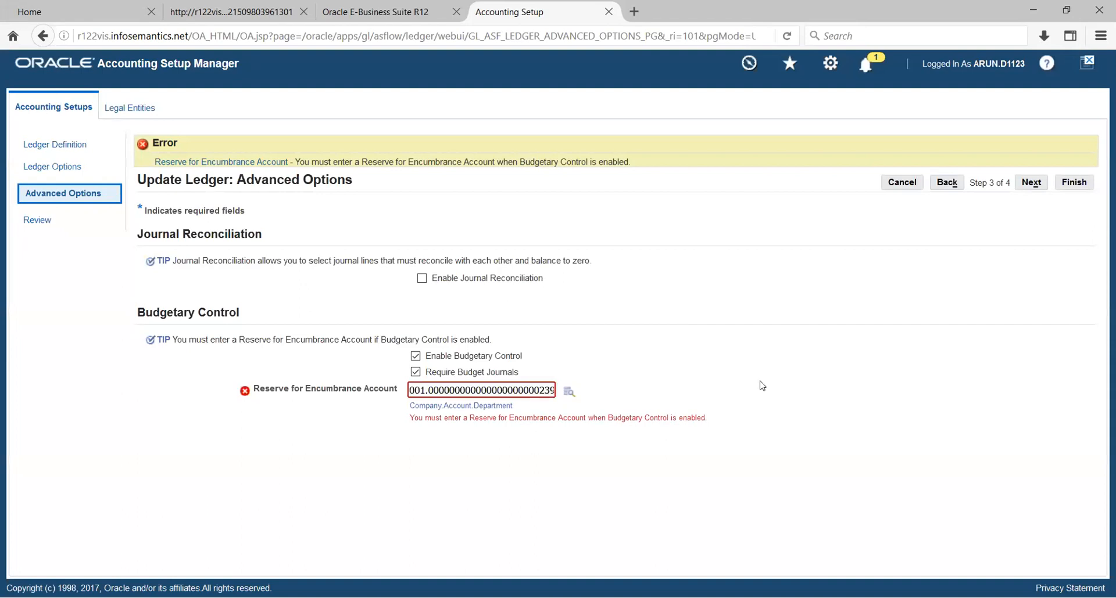
pyautogui.click(1032, 184)
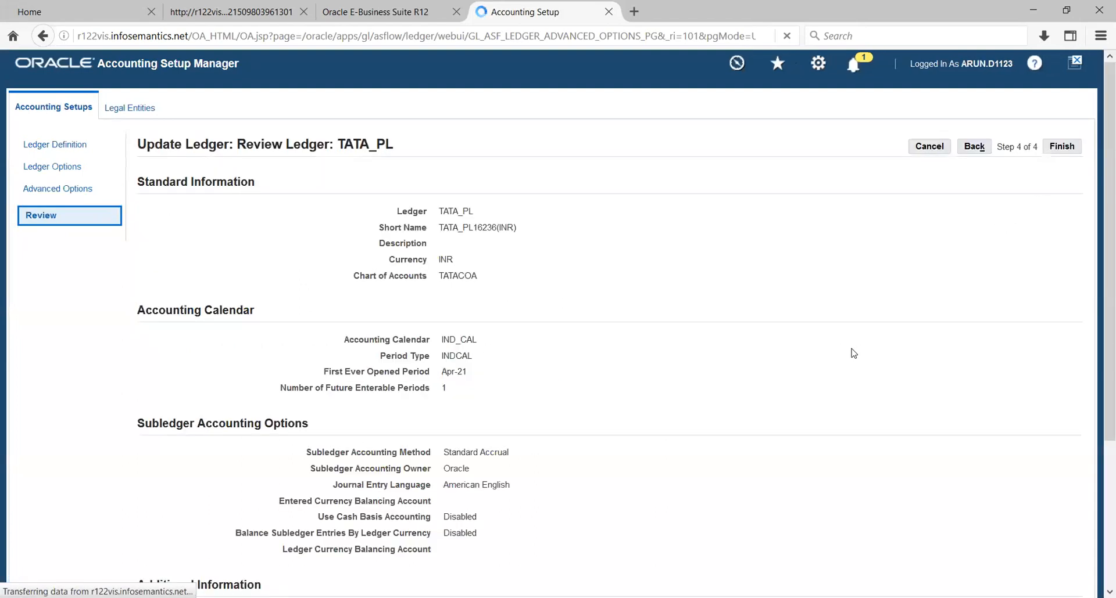
pyautogui.click(1061, 147)
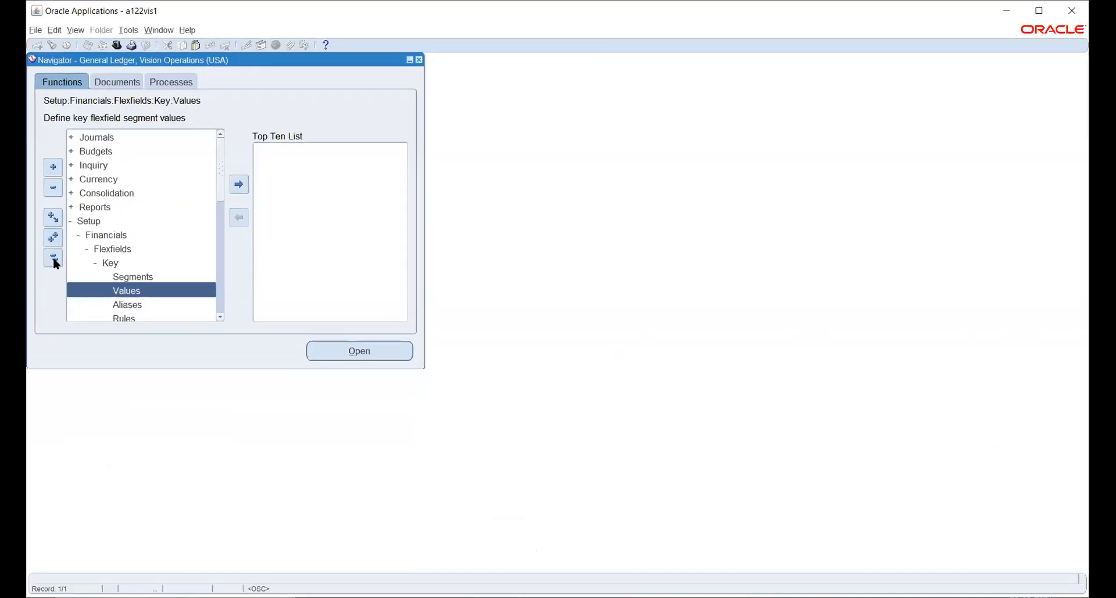
pyautogui.click(54, 261)
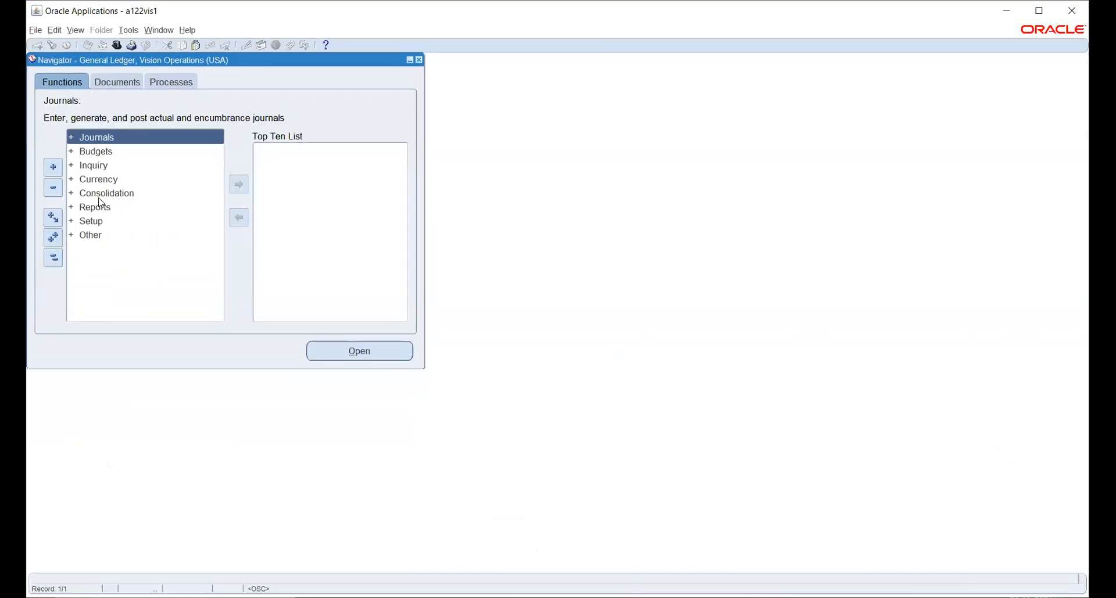
pyautogui.doubleClick(87, 152)
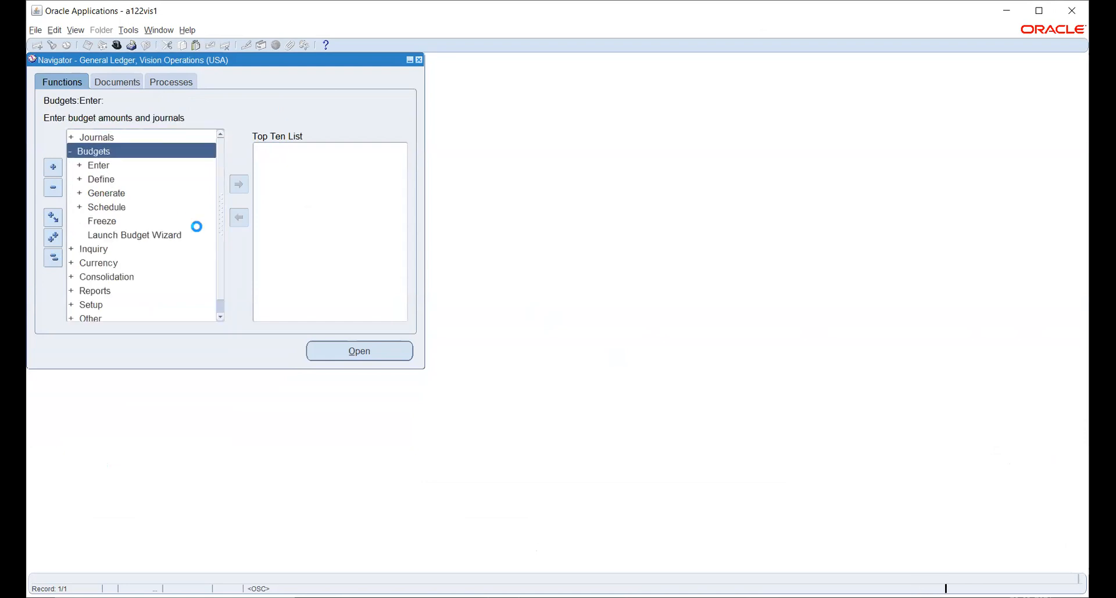
pyautogui.click(103, 180)
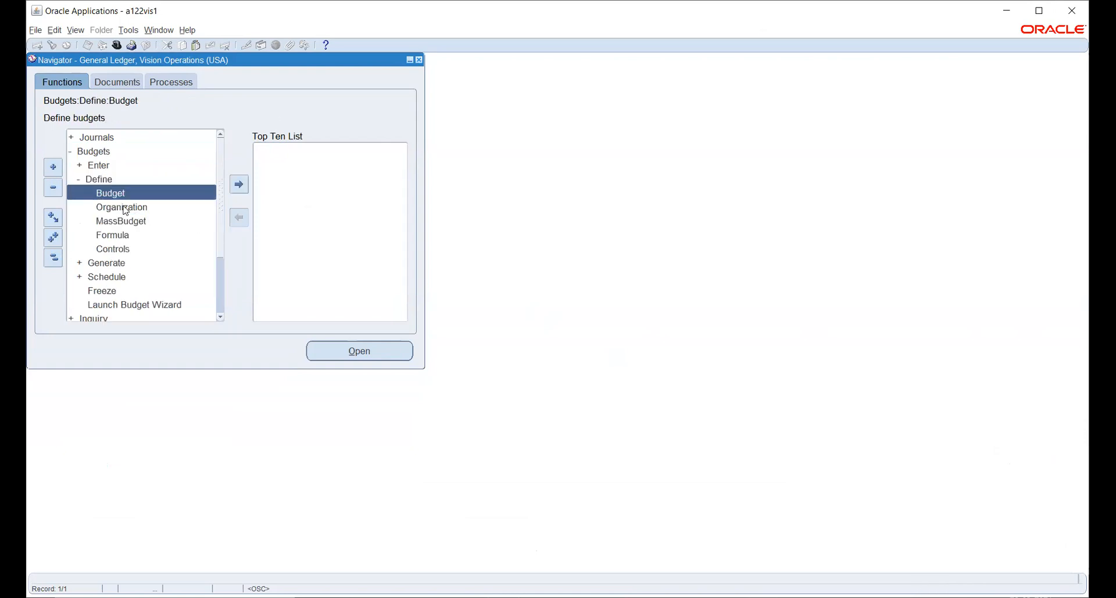
pyautogui.click(119, 207)
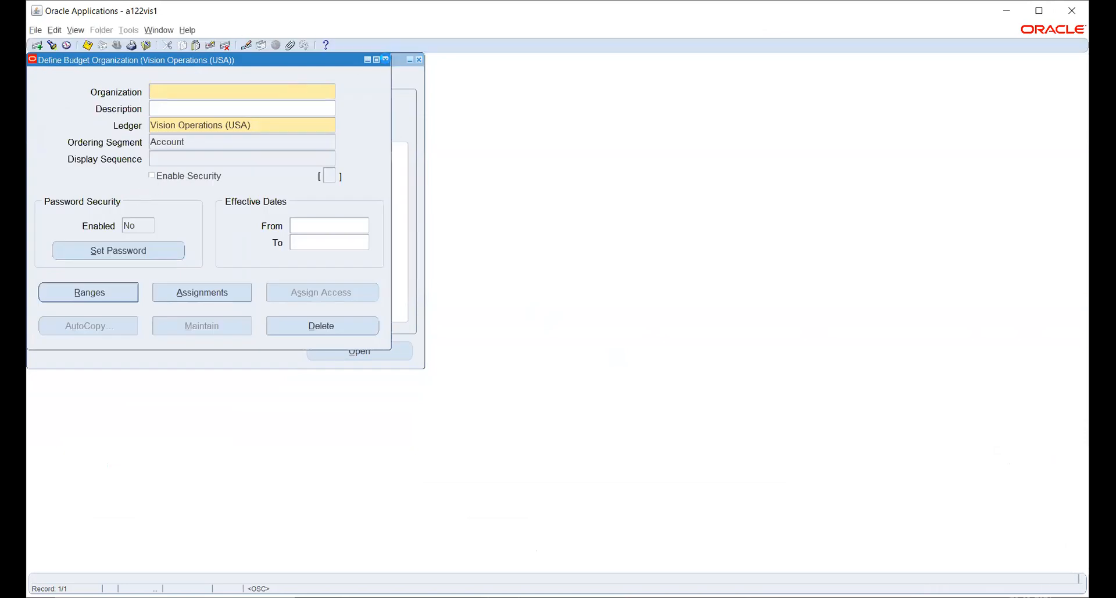
pyautogui.click(385, 60)
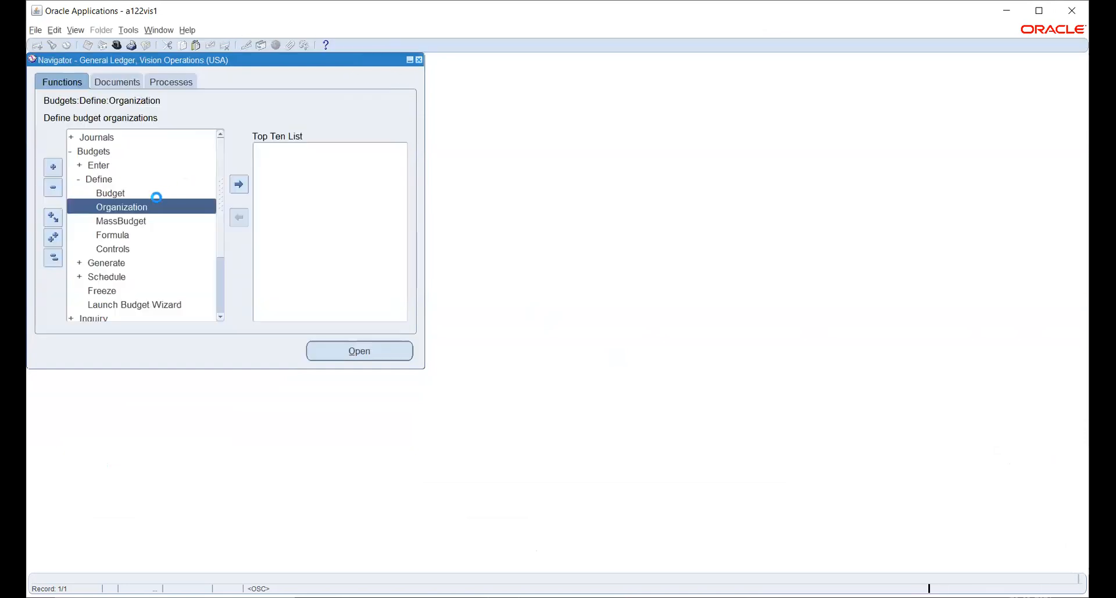
# Try to define a budget named TATA BUDGET with a tata ledger under the Vision Operations (USA) responsibility
pyautogui.click(110, 194)
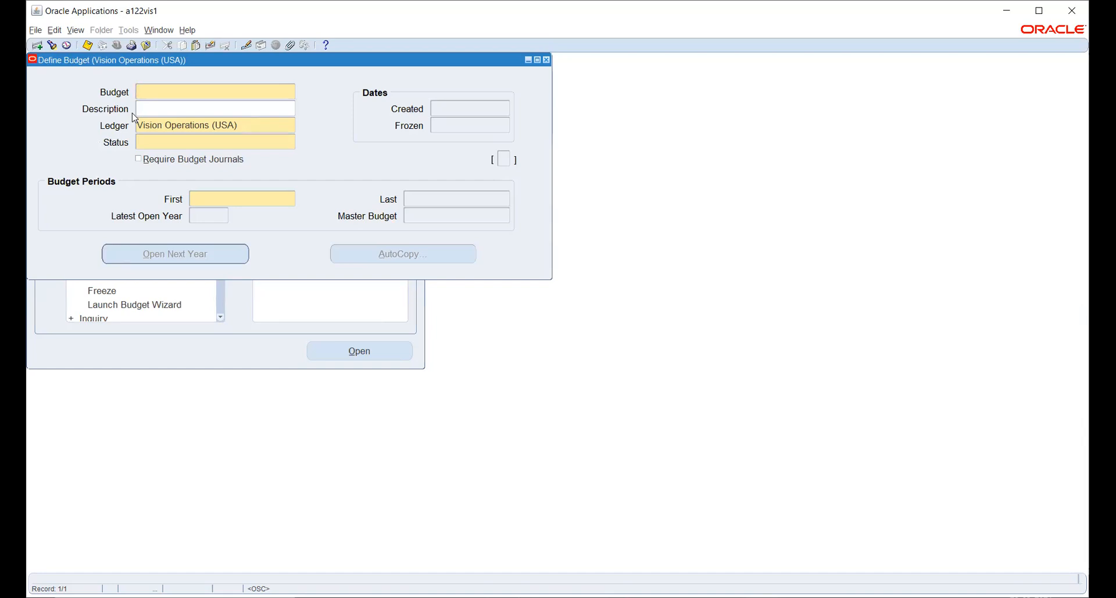
pyautogui.write('TATA BUDGET')
pyautogui.press('Tab')
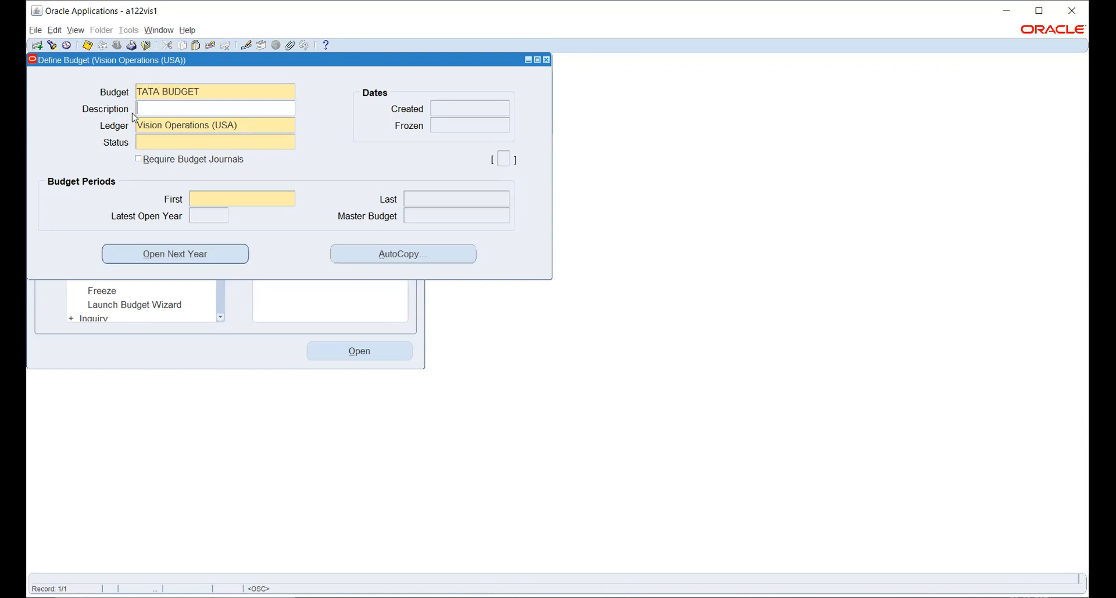
pyautogui.click(277, 124)
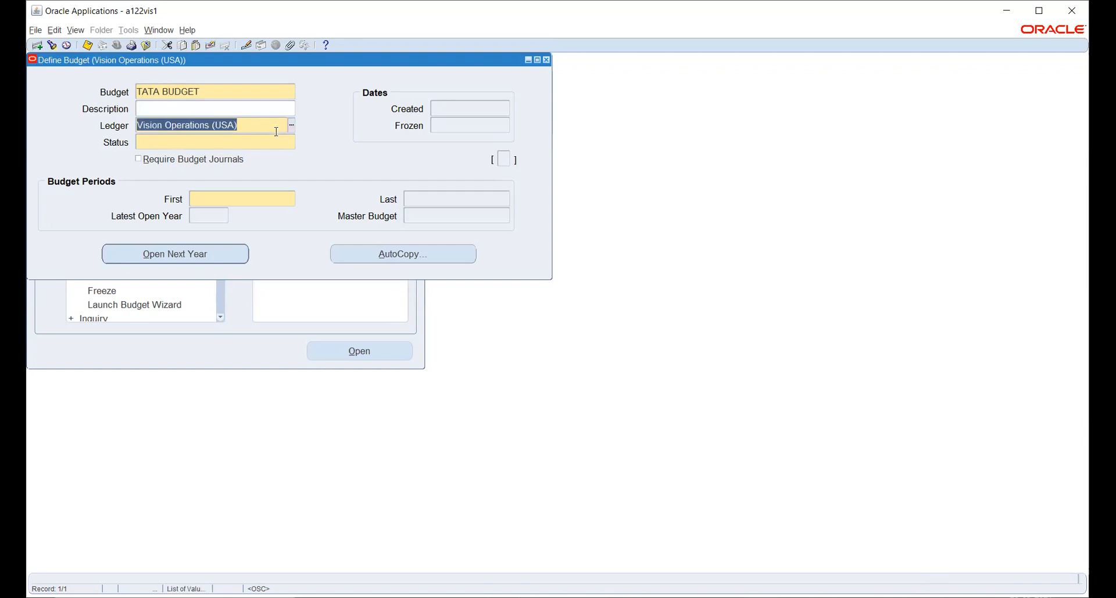
pyautogui.write('tata')
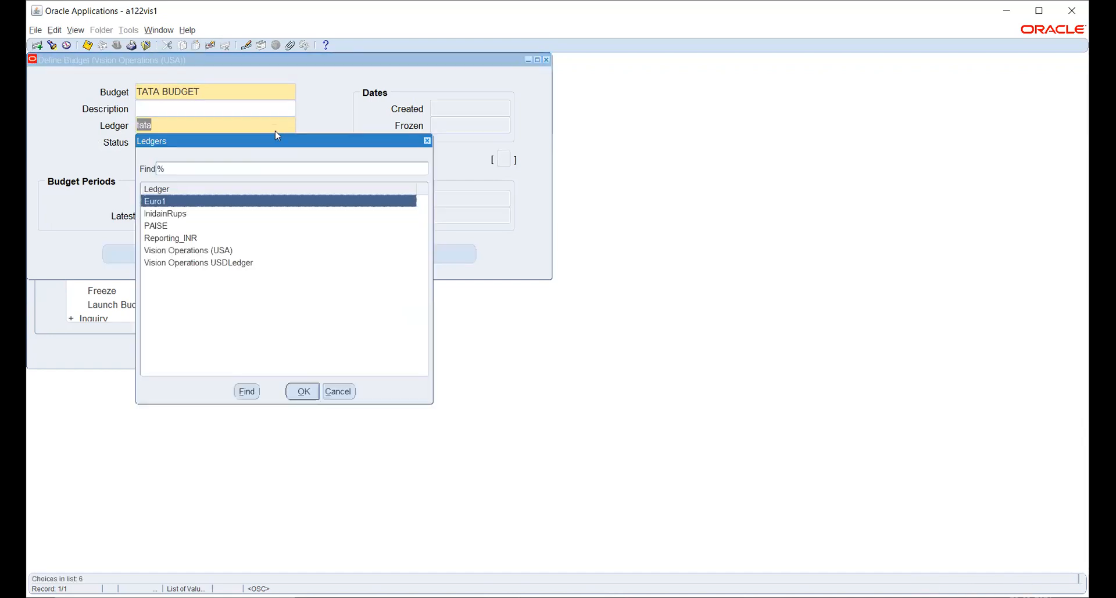
pyautogui.click(338, 391)
pyautogui.press('BackSpace')
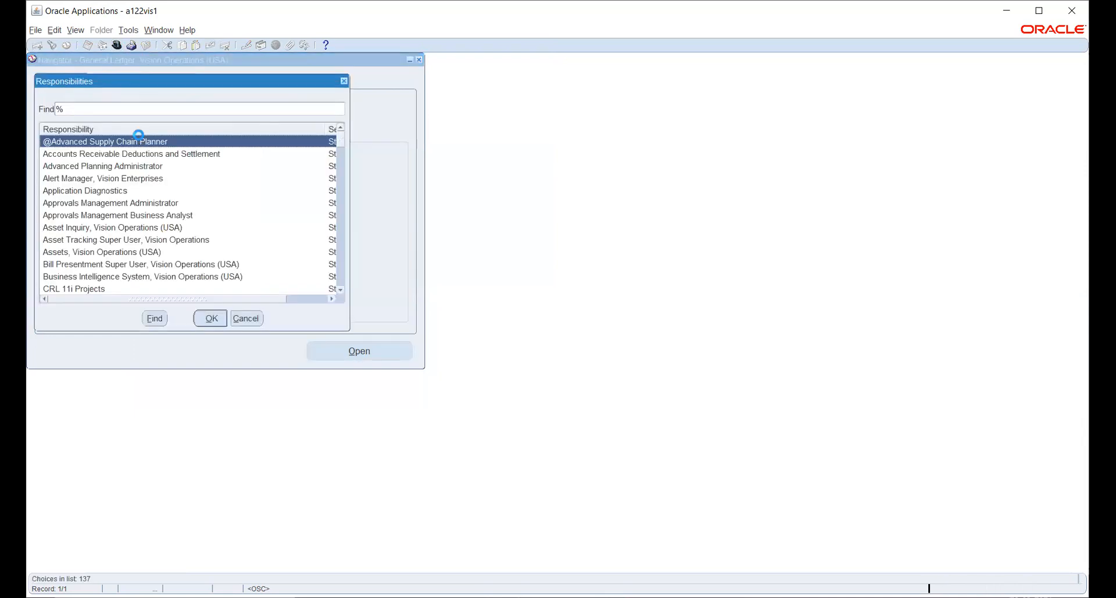
# Switch to the TATA General Ledger Super User responsibility and open the form for defining a budget
pyautogui.write('t')
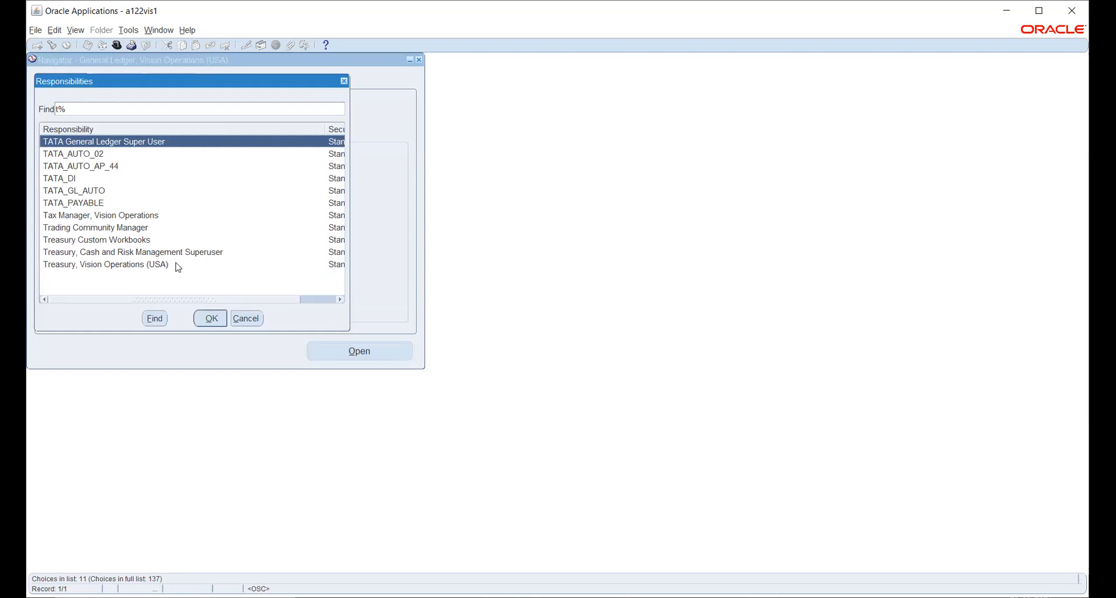
pyautogui.click(213, 318)
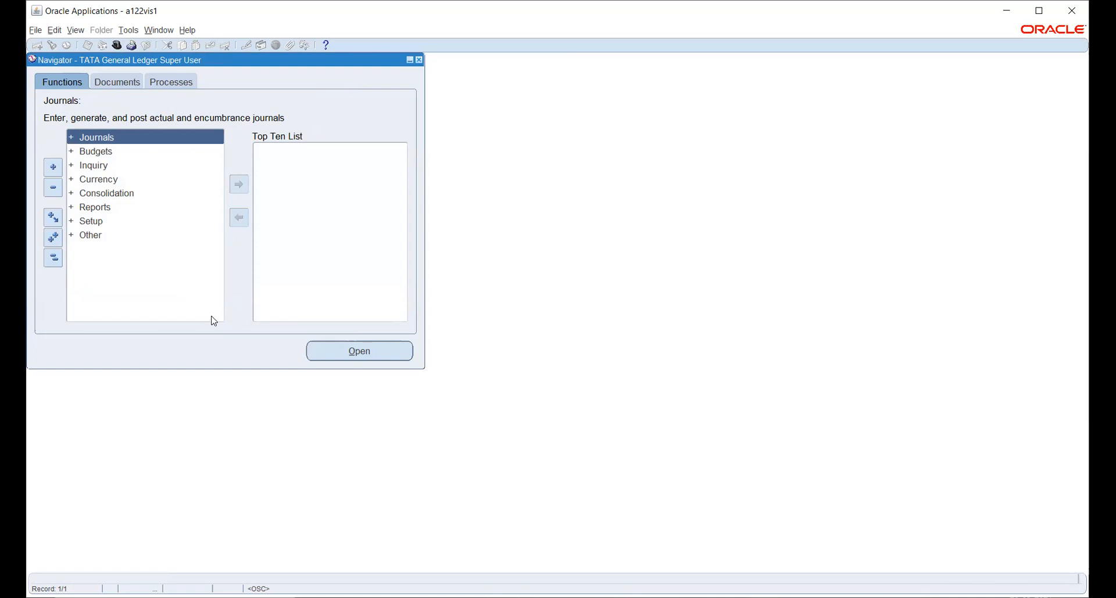
pyautogui.doubleClick(90, 152)
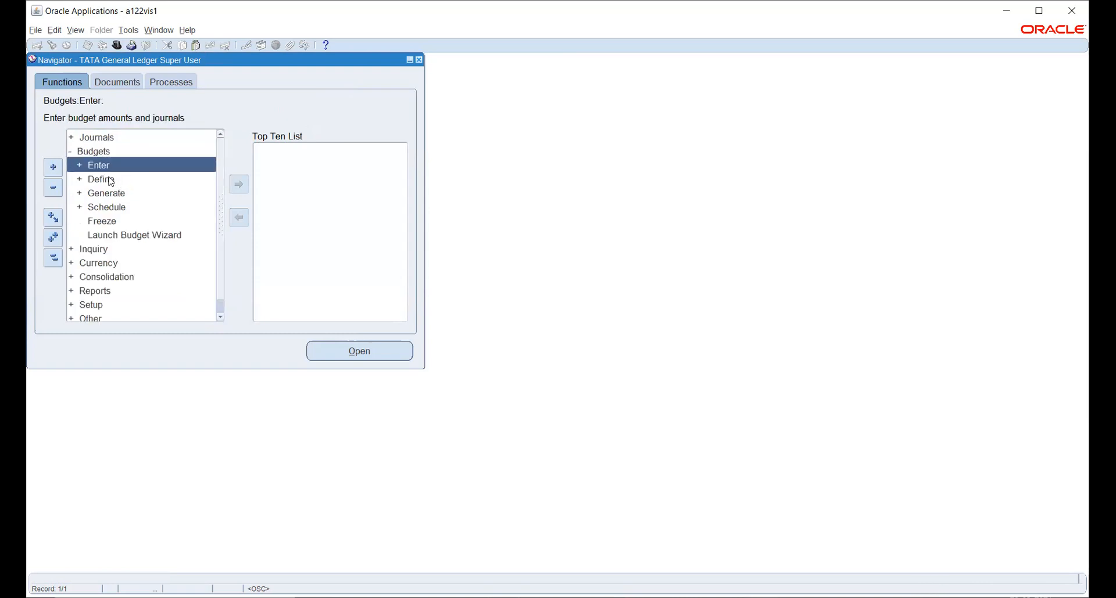
pyautogui.doubleClick(111, 182)
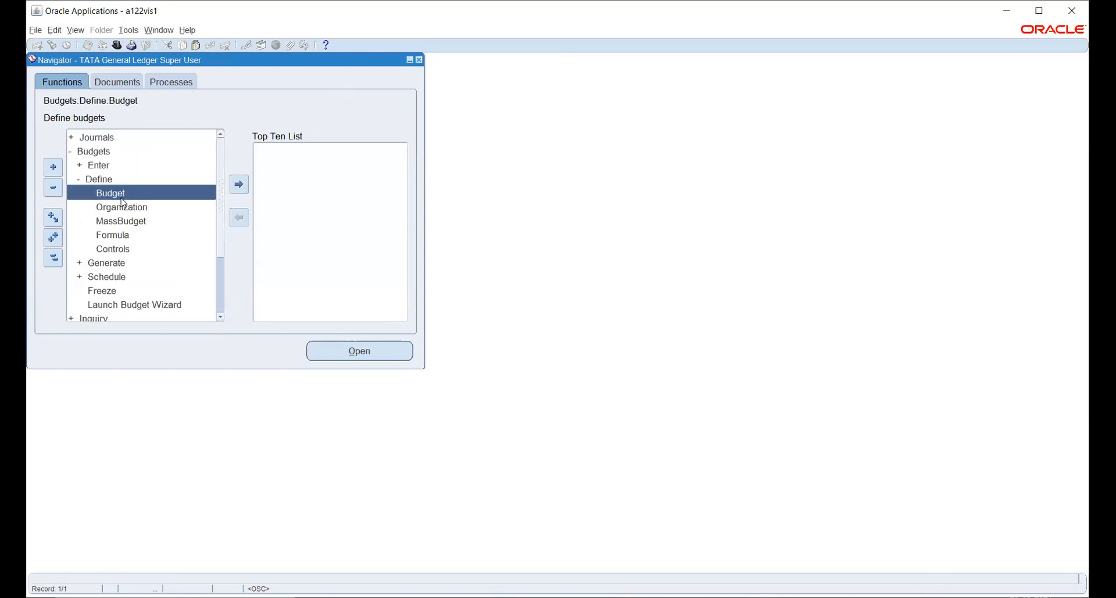
pyautogui.doubleClick(116, 192)
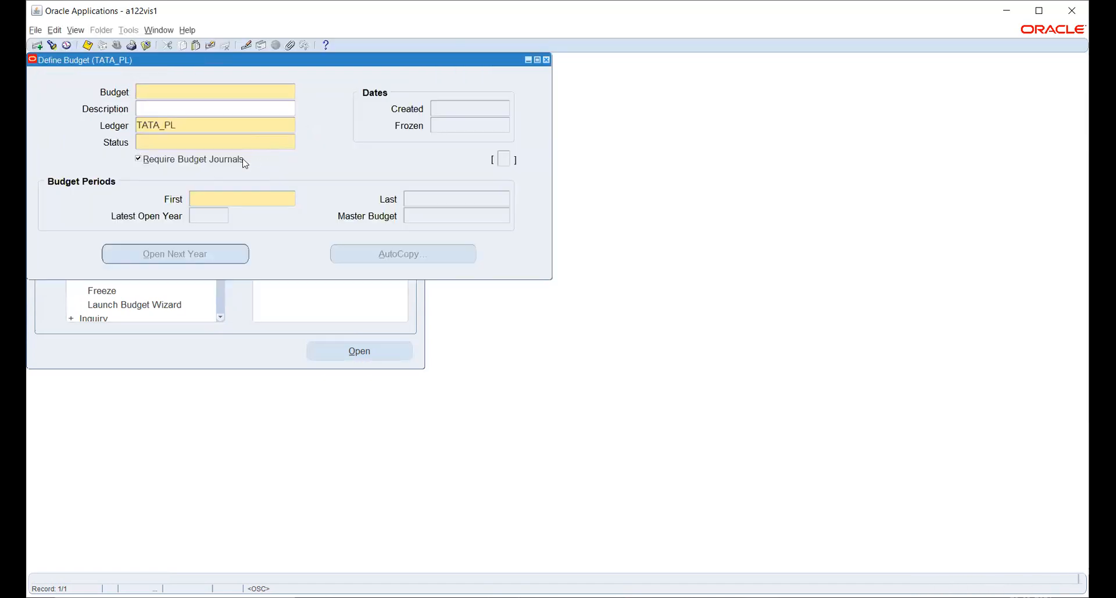
# Name the new budget TATA BUDGET for the TATA_PL ledger and set its status to Open
pyautogui.write('TATA BUDGET')
pyautogui.press('Tab')
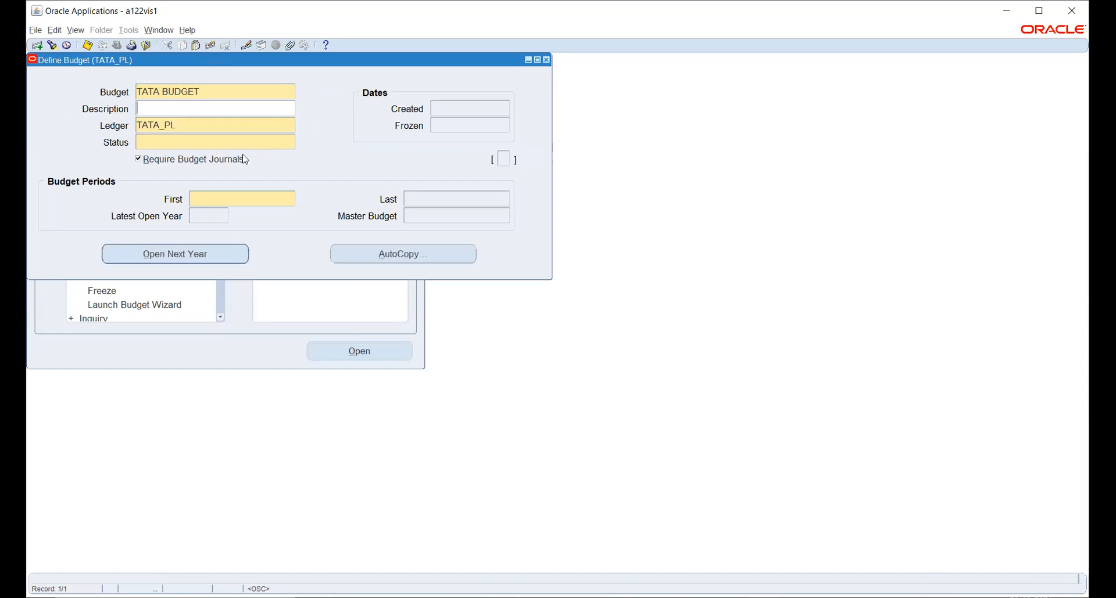
pyautogui.click(233, 142)
pyautogui.click(292, 144)
pyautogui.click(169, 244)
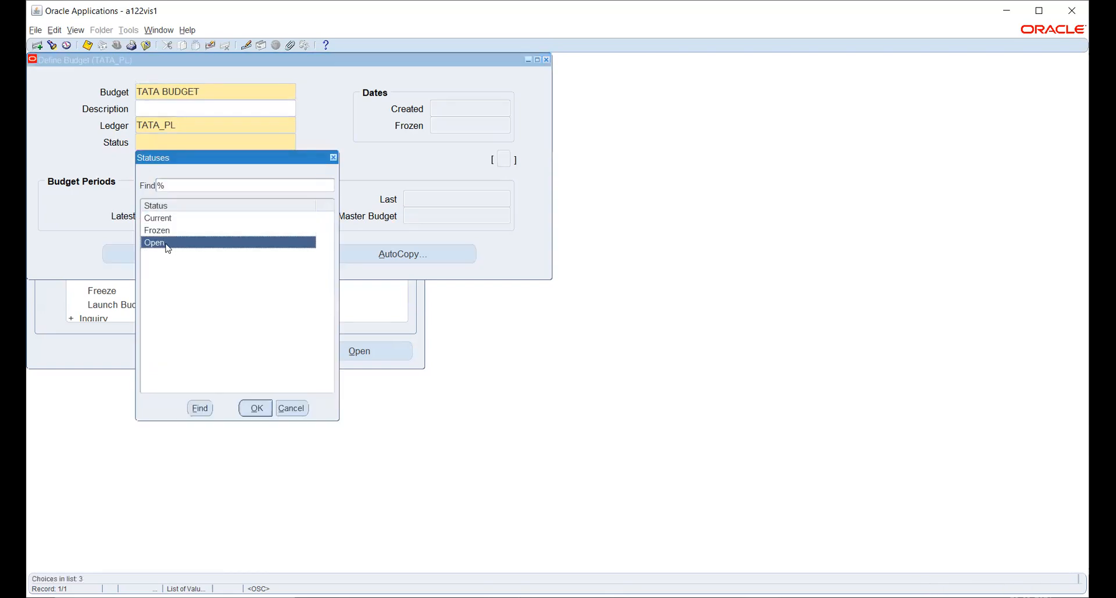
pyautogui.click(260, 409)
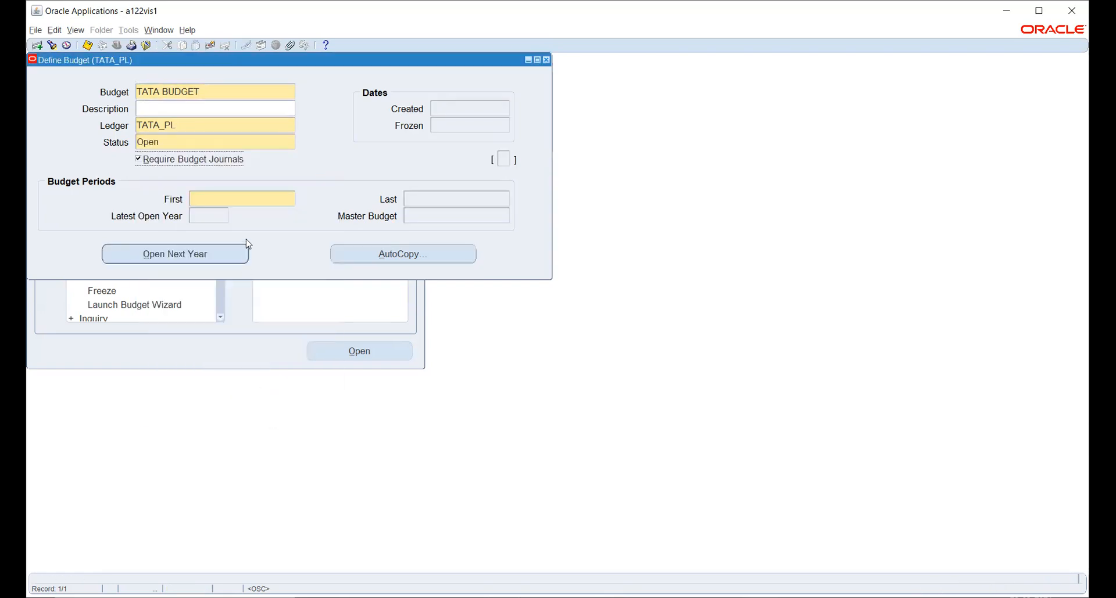
# Set the budget periods from Apr-21 to Sep-21, save the budget and close its definition form
pyautogui.click(242, 197)
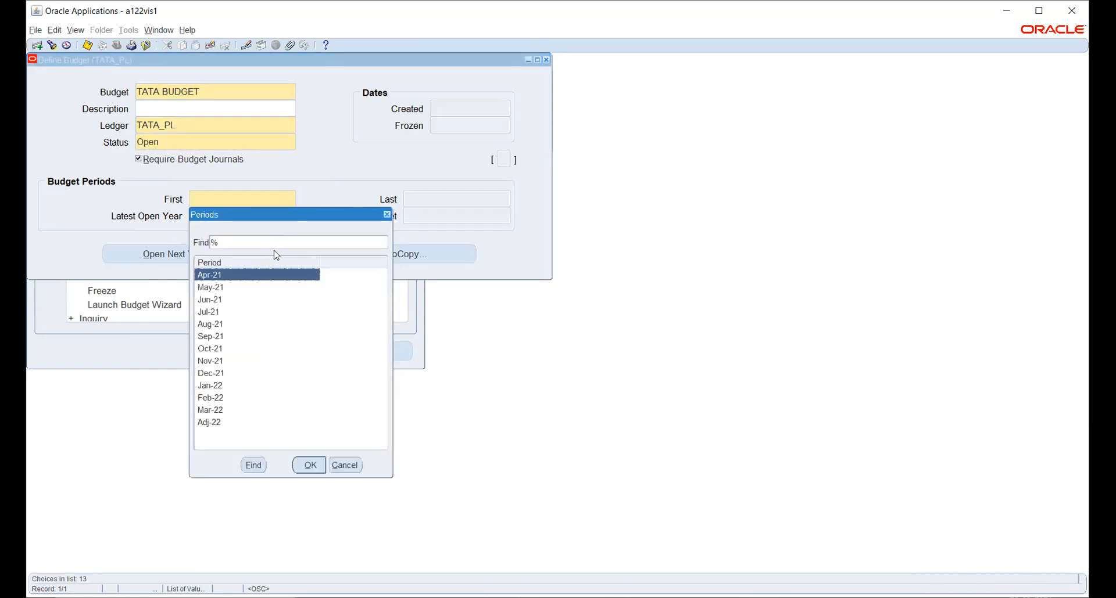
pyautogui.click(310, 467)
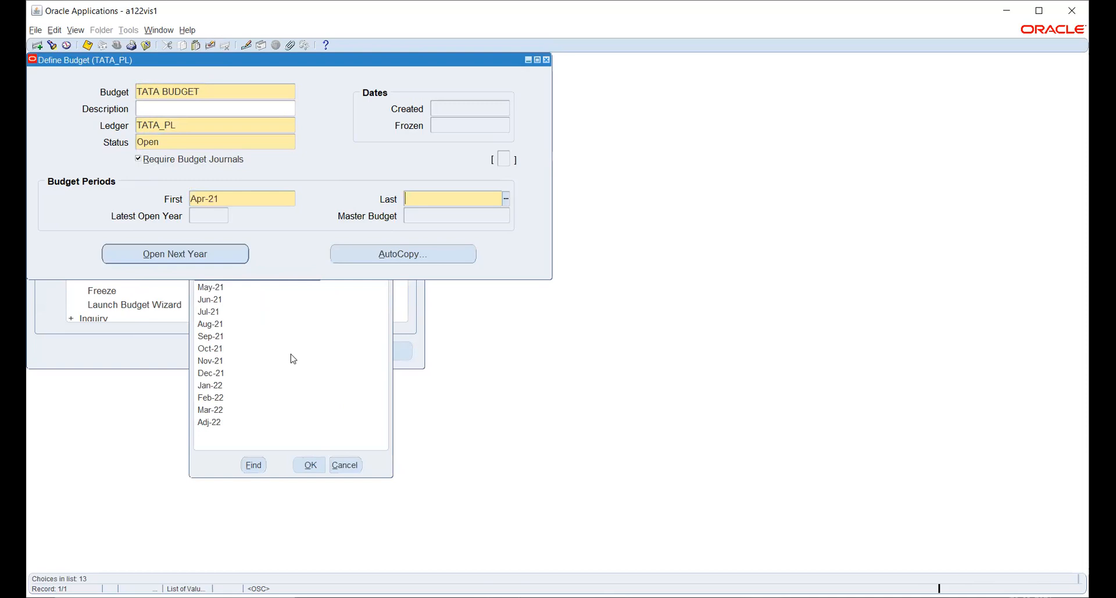
pyautogui.click(506, 199)
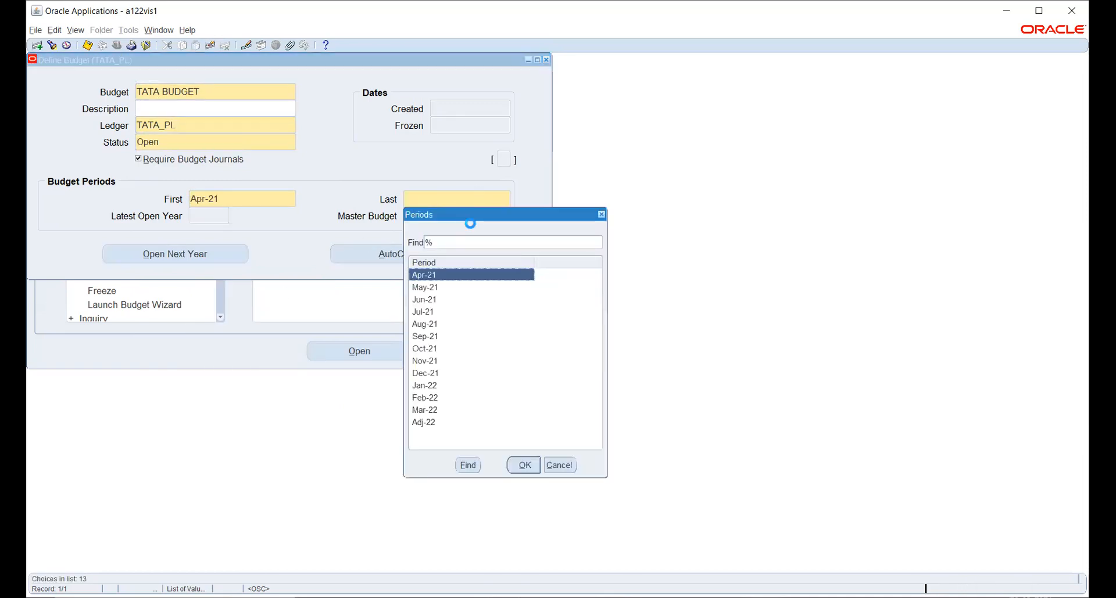
pyautogui.click(433, 338)
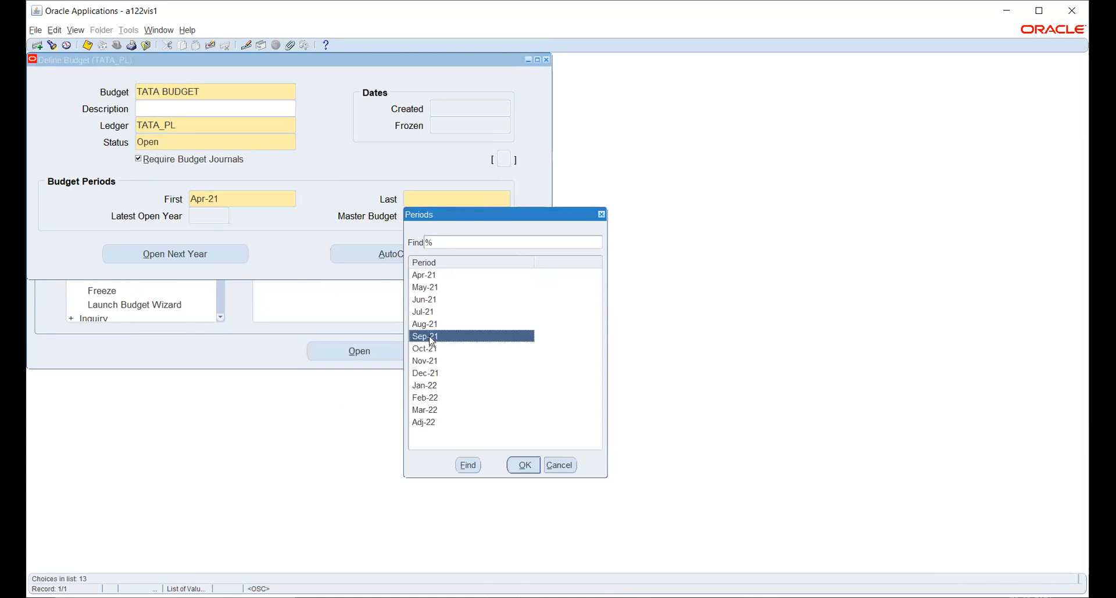
pyautogui.click(523, 466)
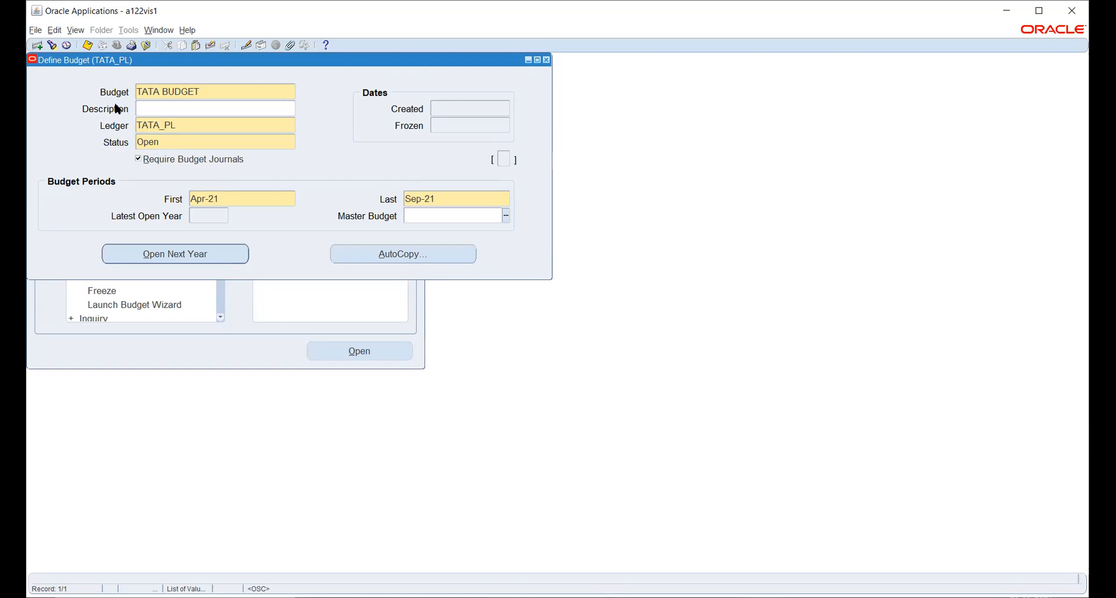
pyautogui.click(88, 48)
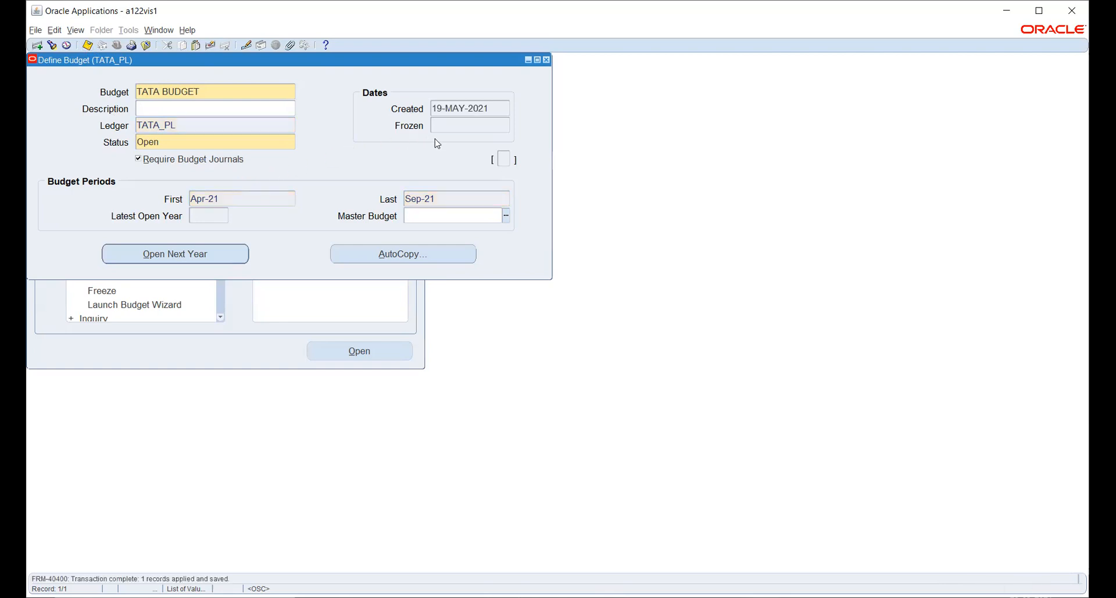
pyautogui.click(547, 61)
# Open the form for defining a budget organization and name it TATA BUDGET ORG, keeping the TATA_PL ledger
pyautogui.doubleClick(117, 209)
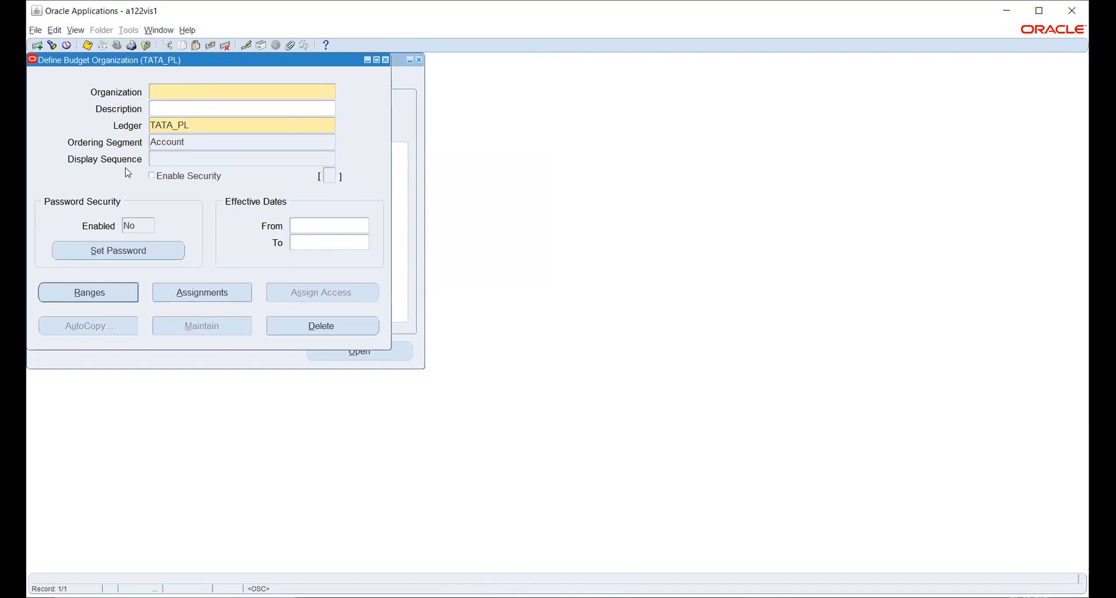
pyautogui.write('TATA BUDGET ORG')
pyautogui.press('Tab')
pyautogui.press('Tab')
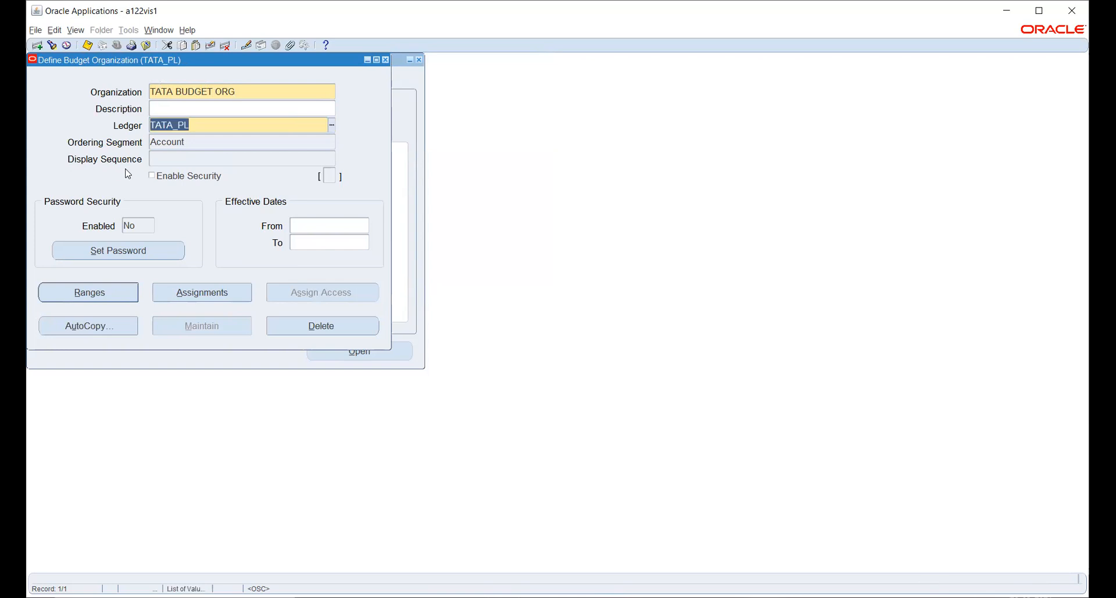
pyautogui.press('Tab')
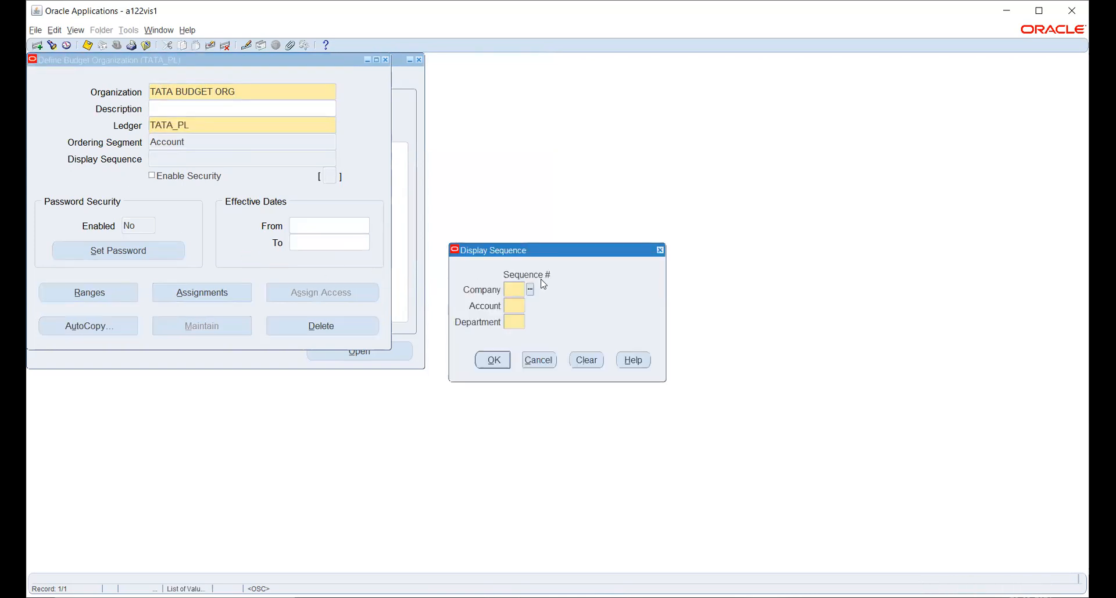
# Set the organization's display sequence to Company 1, Account 2 and Department 3
pyautogui.click(531, 290)
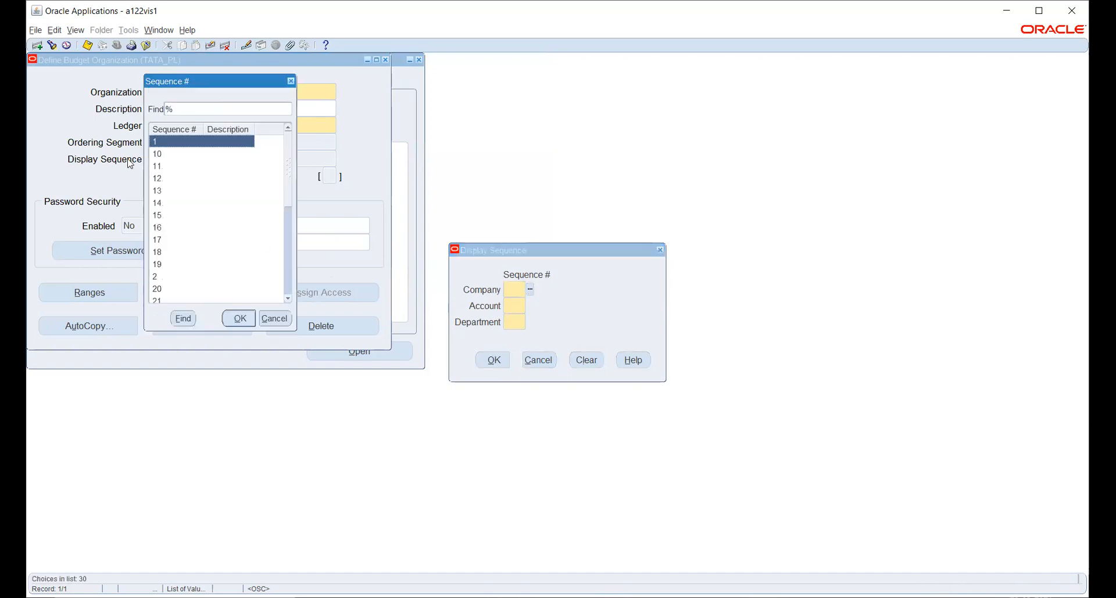
pyautogui.click(242, 321)
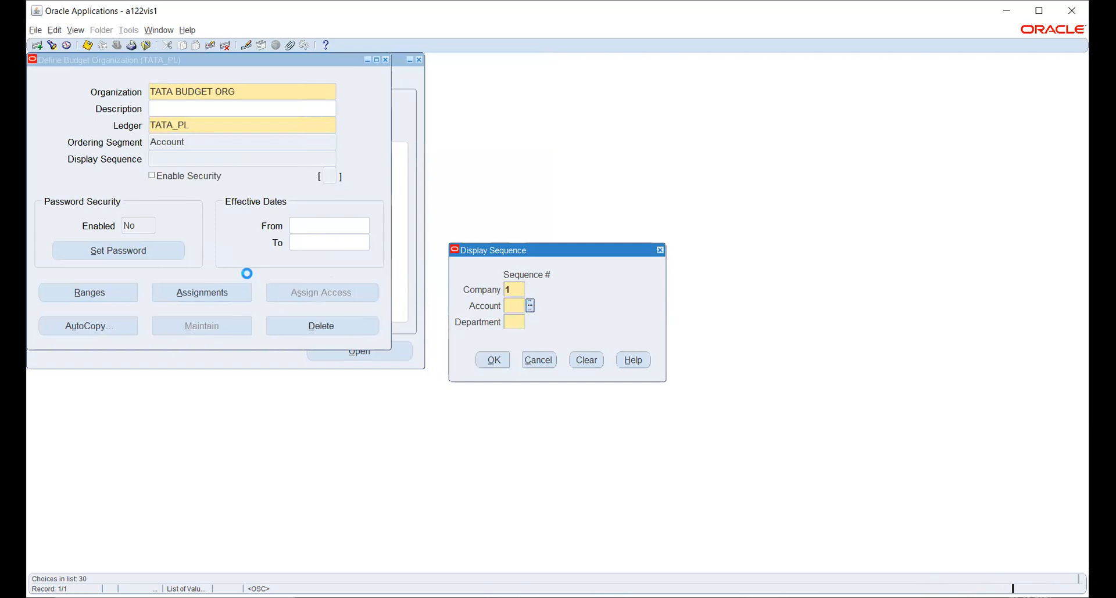
pyautogui.write('2')
pyautogui.click(239, 318)
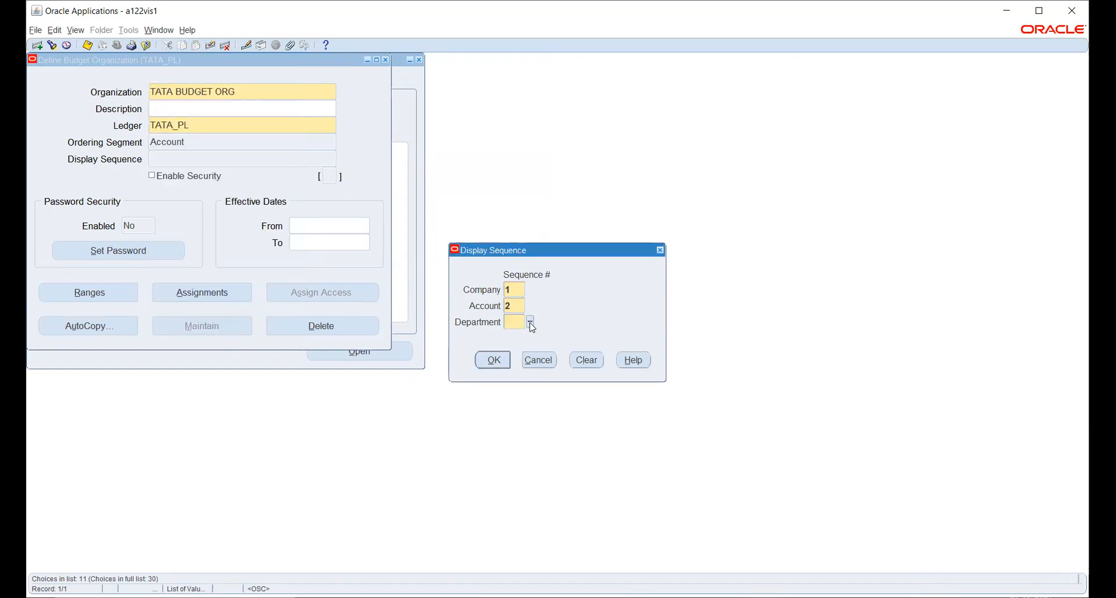
pyautogui.click(530, 323)
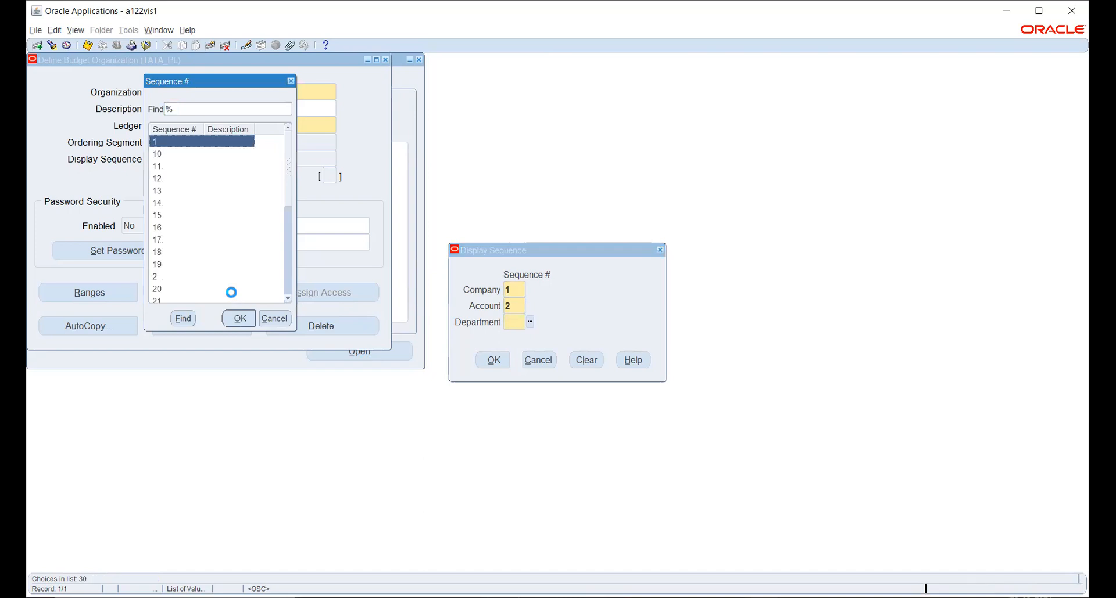
pyautogui.write('3')
pyautogui.click(238, 318)
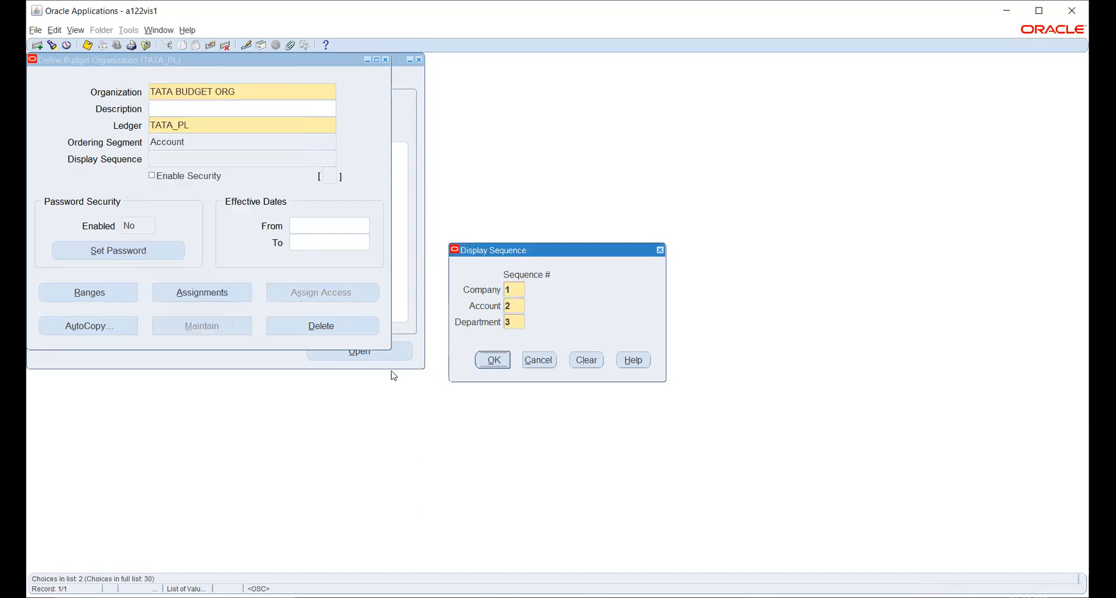
pyautogui.click(492, 360)
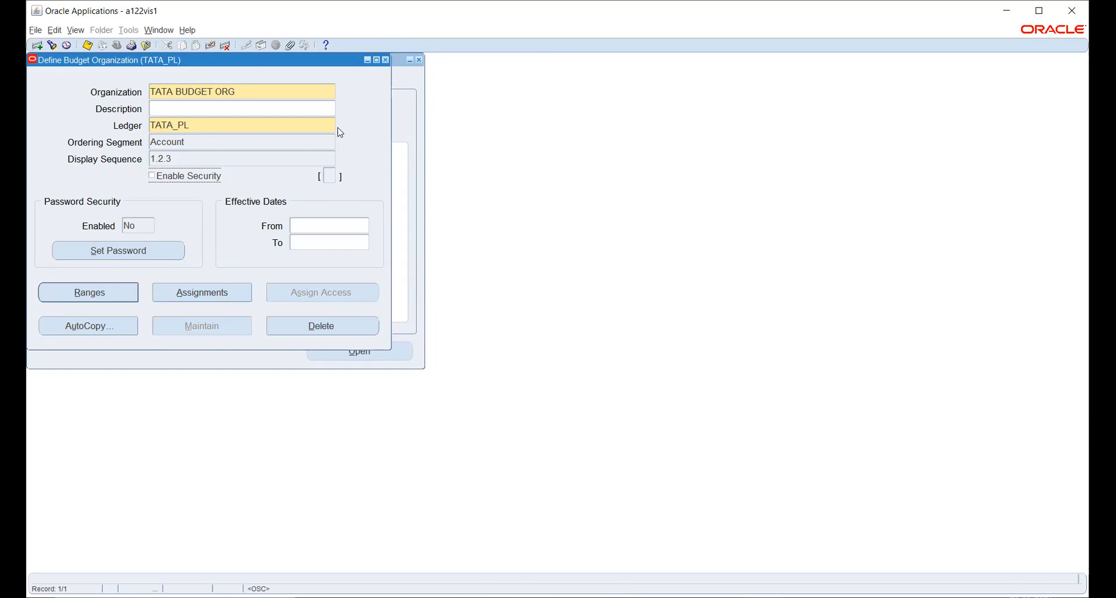
# Start account range line 1 for TATA BUDGET ORG with company 001 as both the low and high value
pyautogui.click(84, 295)
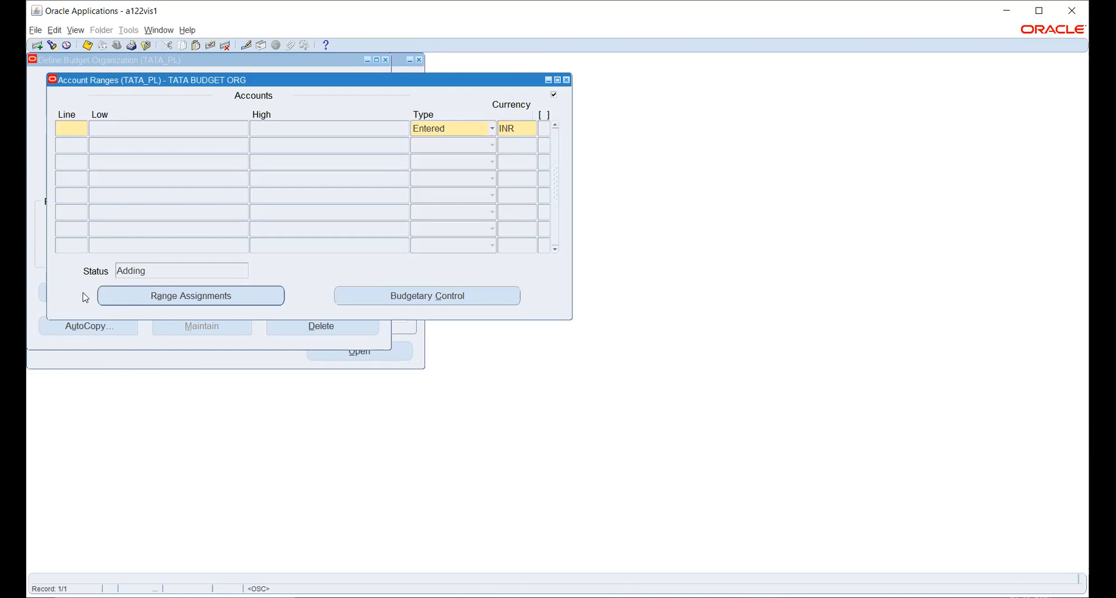
pyautogui.write('1')
pyautogui.press('Tab')
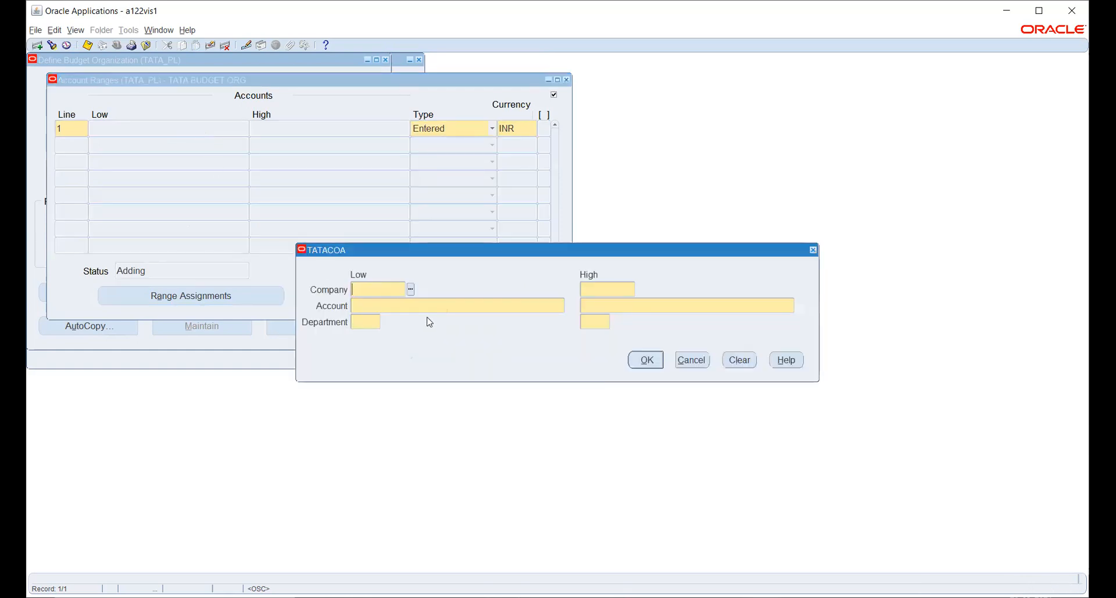
pyautogui.click(412, 289)
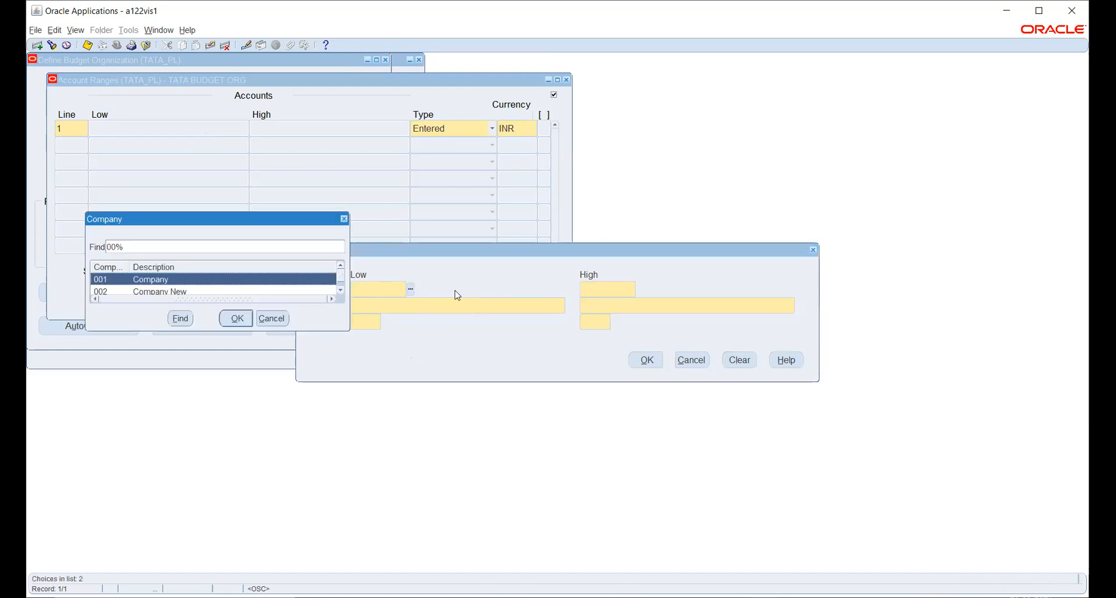
pyautogui.click(238, 319)
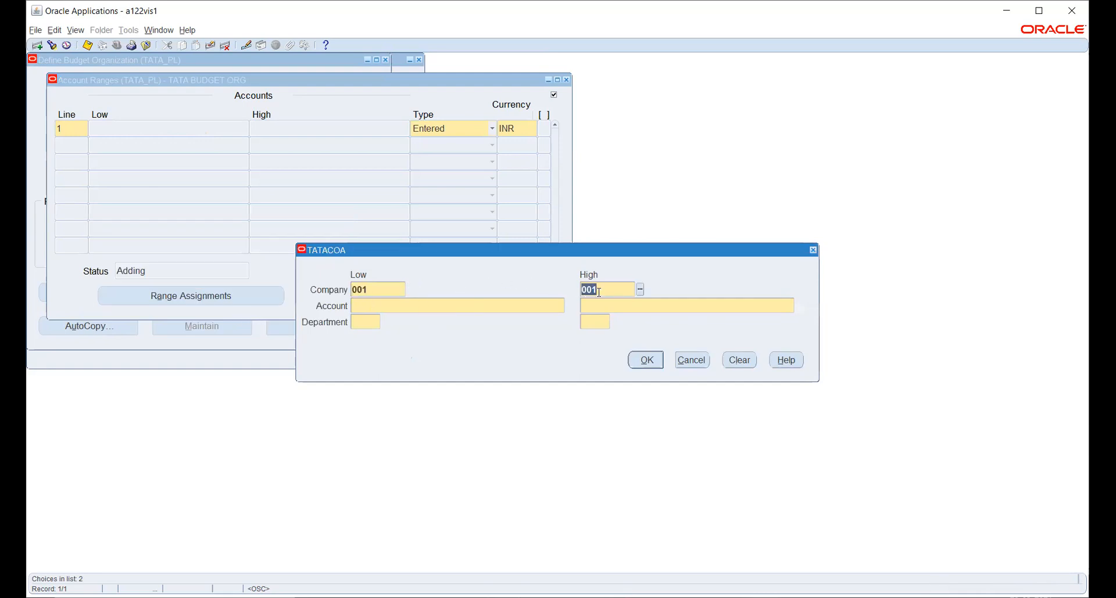
pyautogui.click(642, 290)
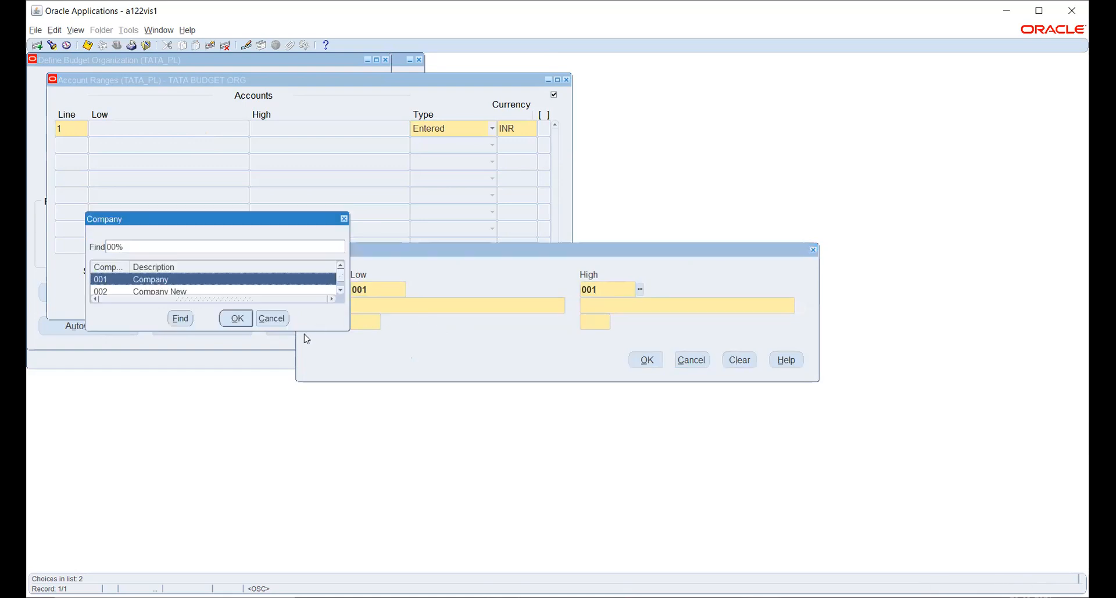
pyautogui.click(282, 319)
# Set the range's account segment from Office Rent expense as the low value to Cash as the high value
pyautogui.click(432, 305)
pyautogui.click(570, 305)
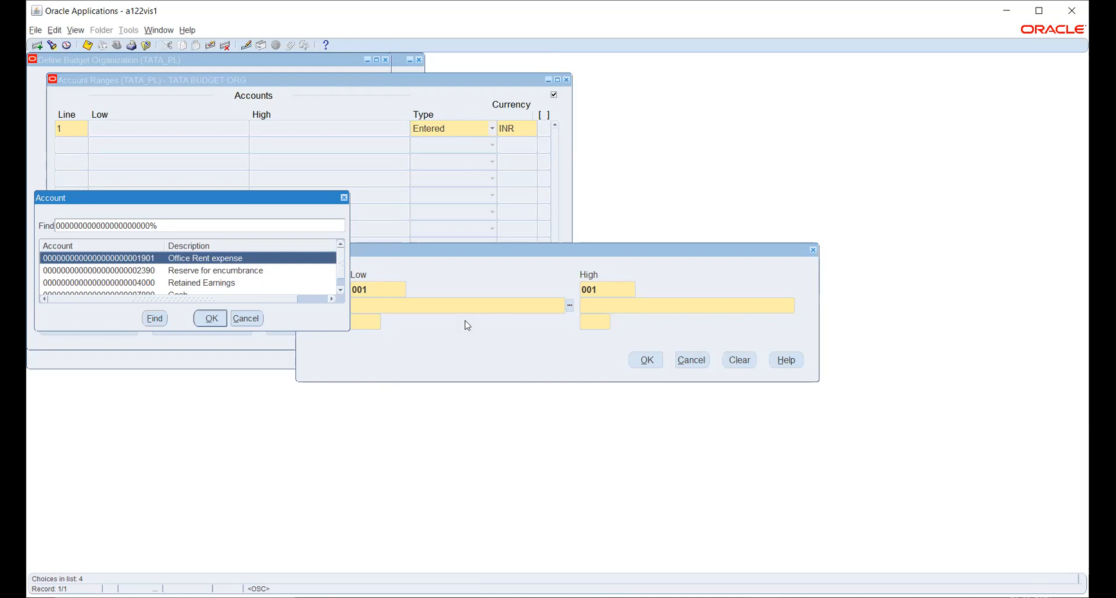
pyautogui.click(209, 319)
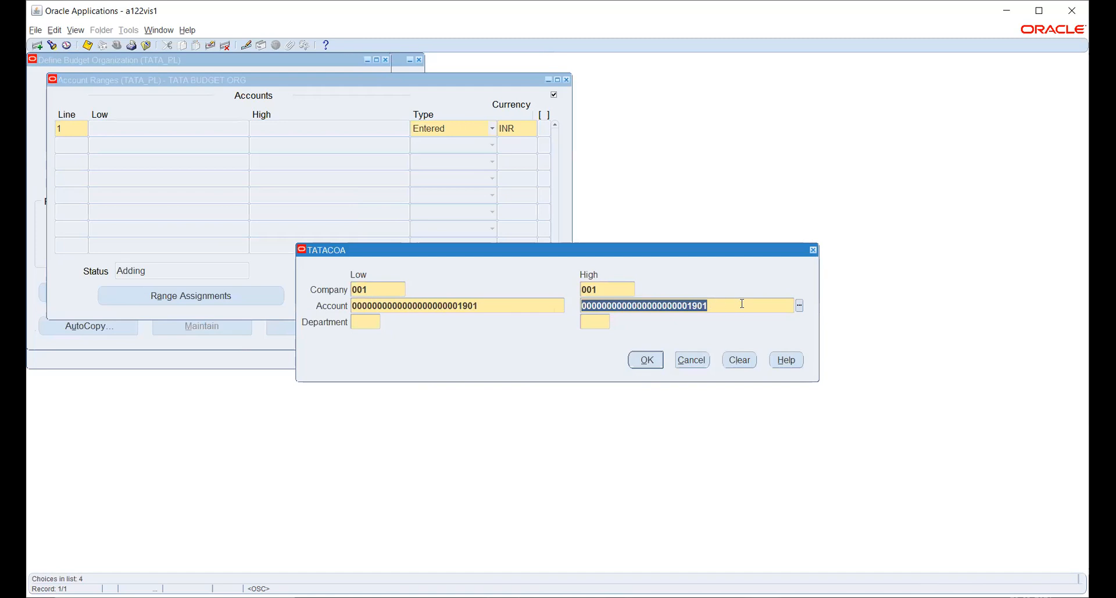
pyautogui.click(799, 306)
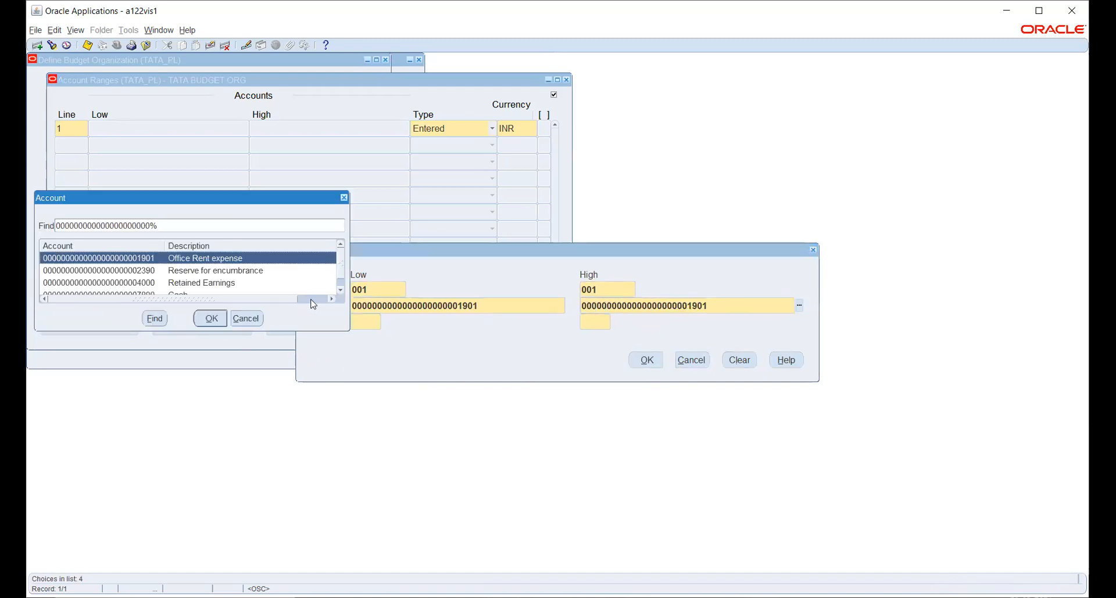
pyautogui.click(340, 291)
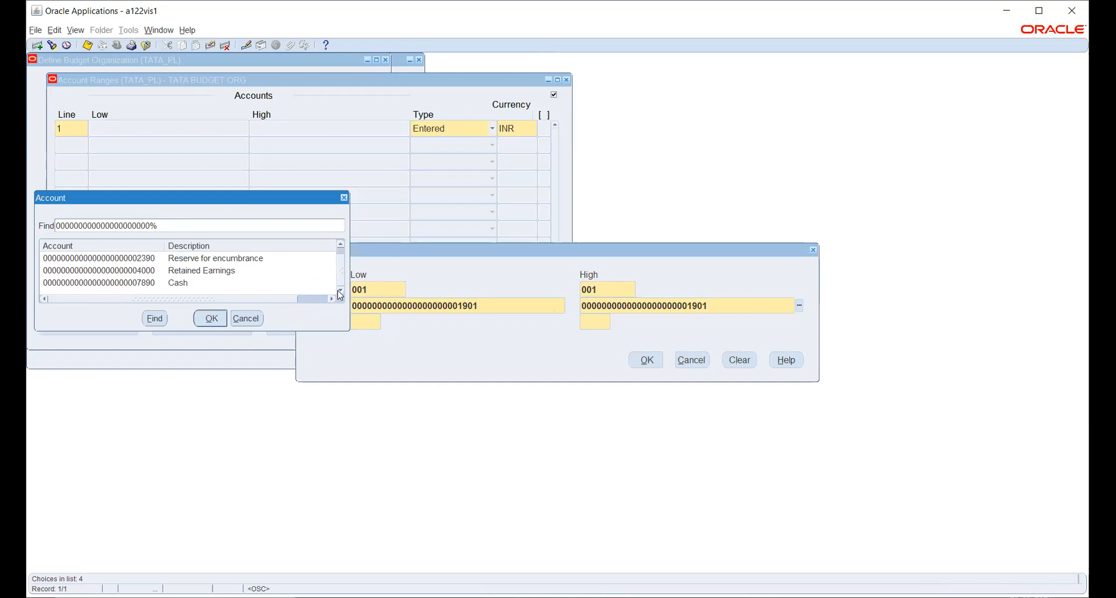
pyautogui.click(154, 284)
pyautogui.click(215, 326)
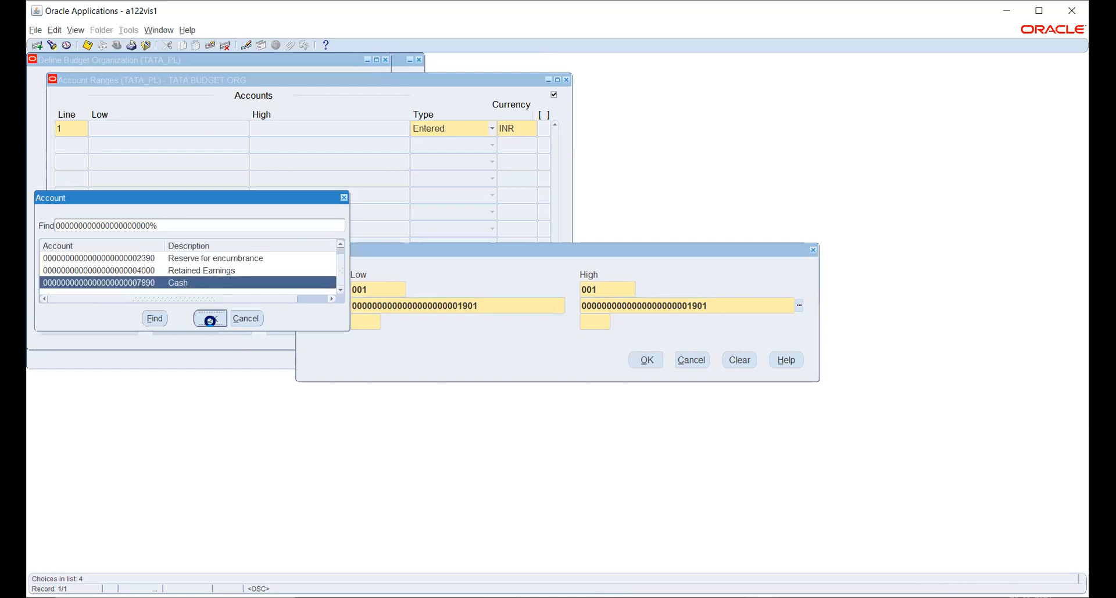
# Set department 010 ACCOUNTS as both the low and high value and accept the account range
pyautogui.click(384, 323)
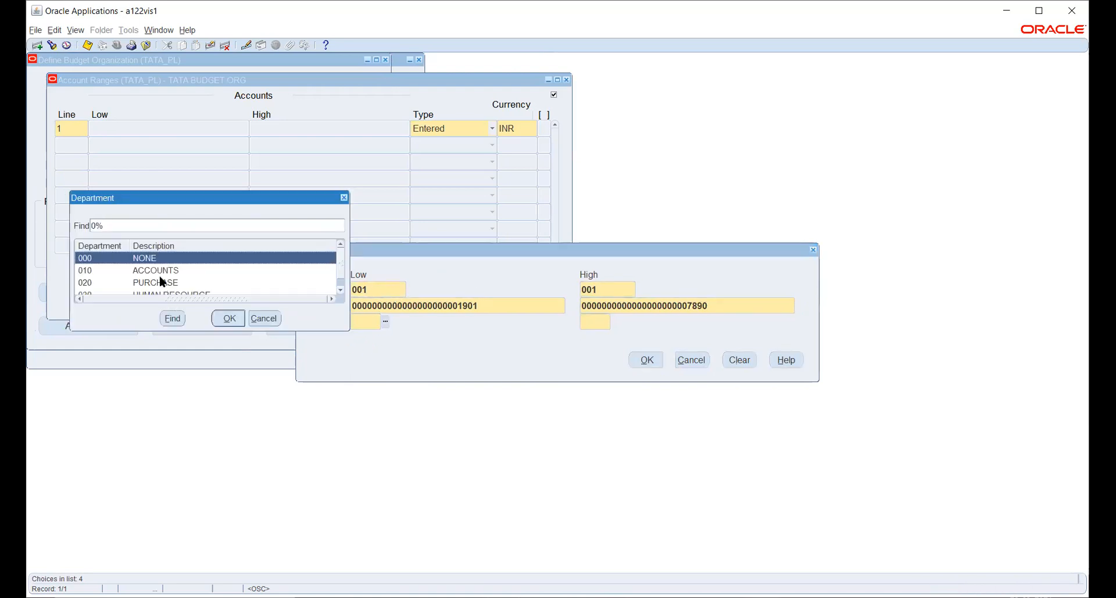
pyautogui.click(165, 274)
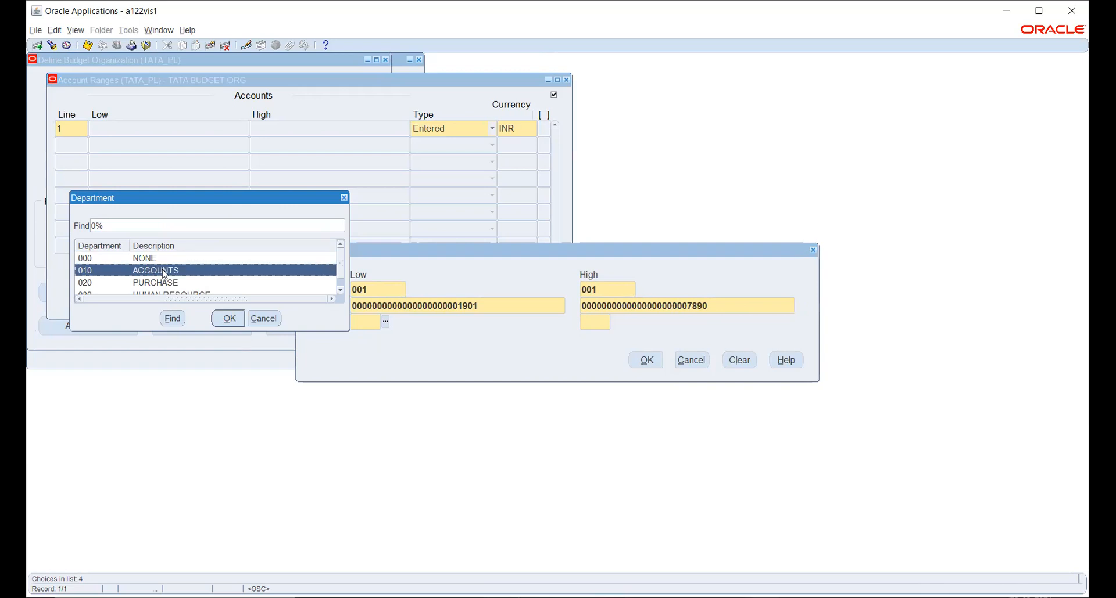
pyautogui.click(229, 319)
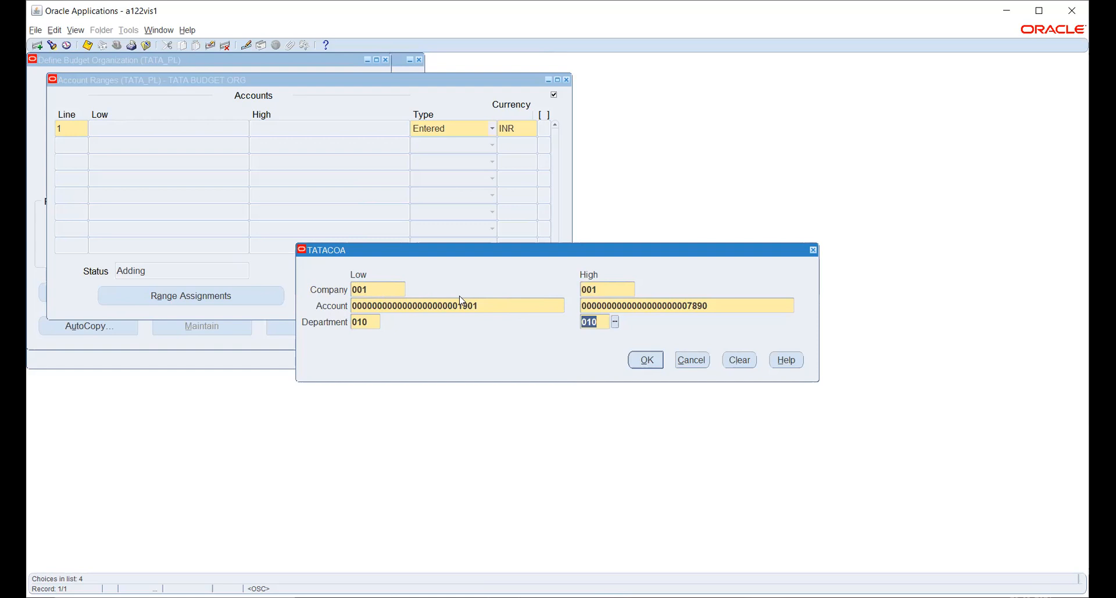
pyautogui.click(649, 360)
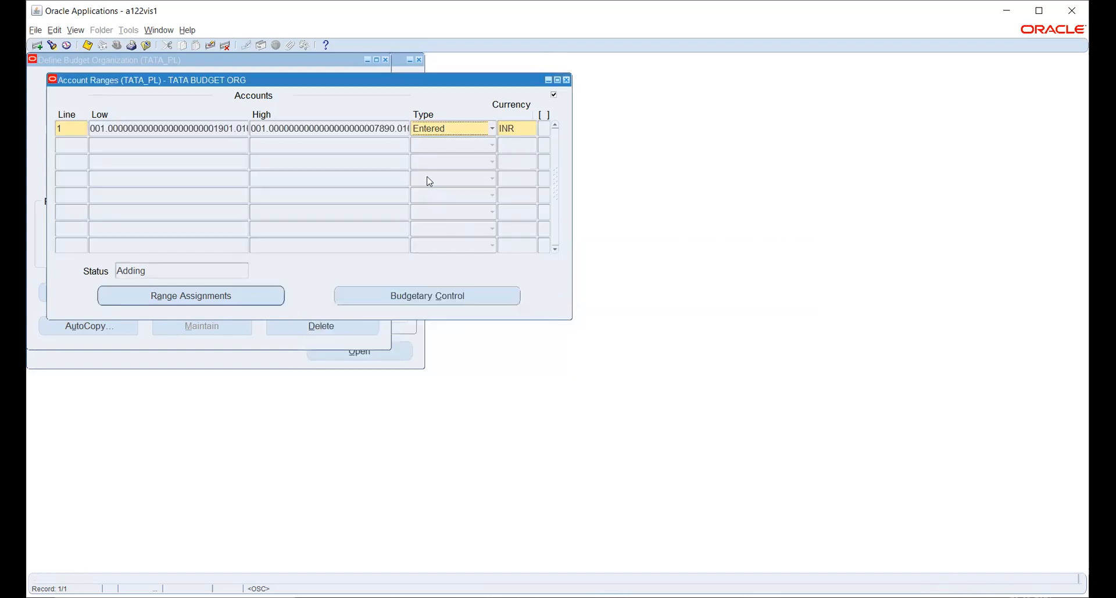
# Examine the department values available for the low end of account range line 1 without changing the range
pyautogui.click(175, 128)
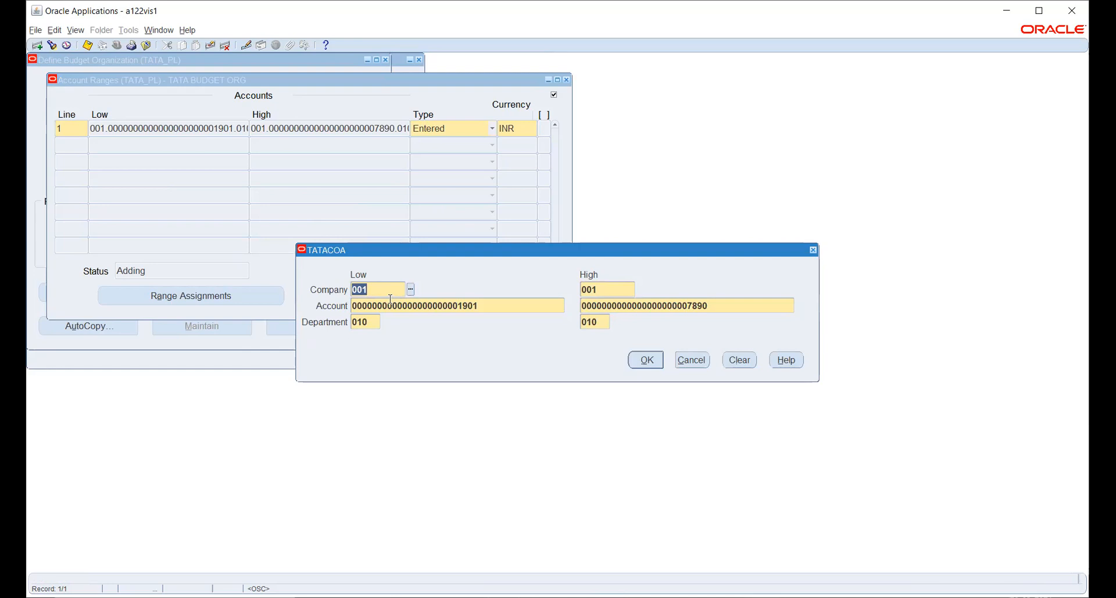
pyautogui.click(375, 321)
pyautogui.click(385, 322)
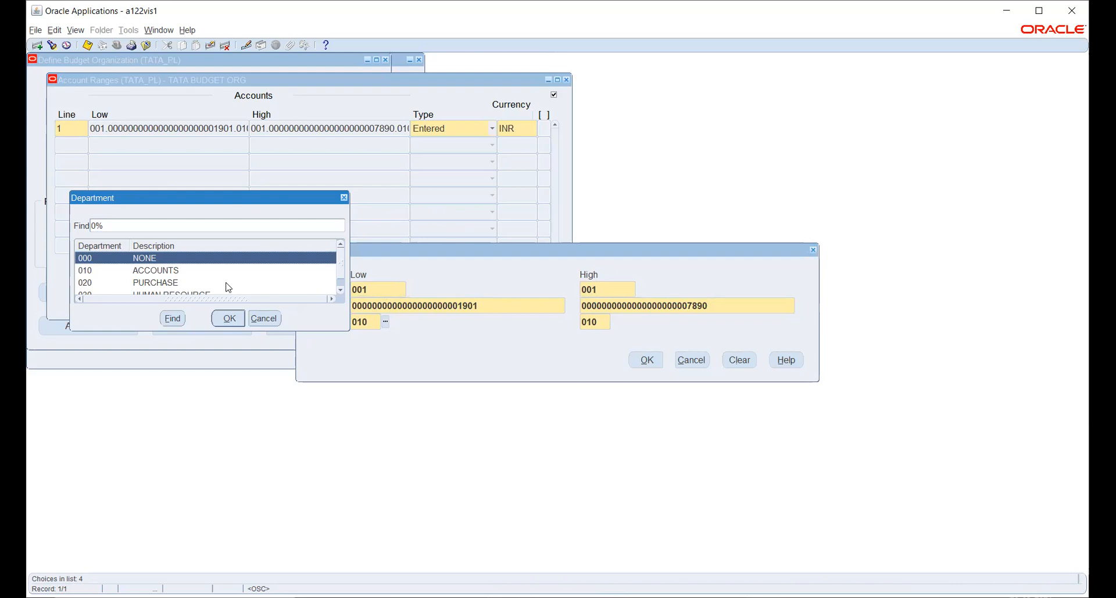
pyautogui.click(179, 274)
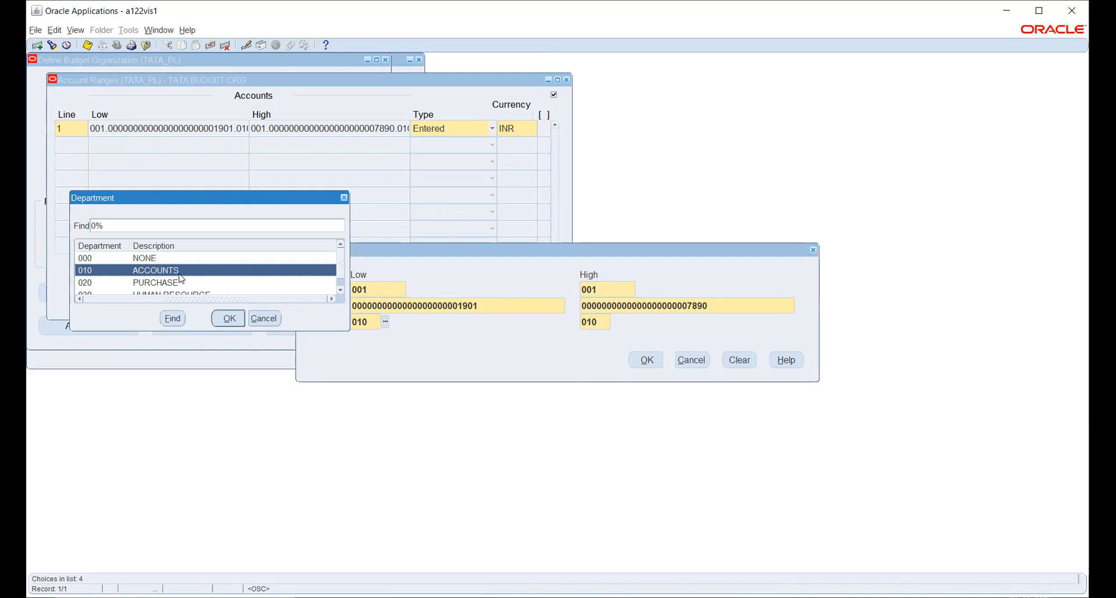
pyautogui.click(341, 292)
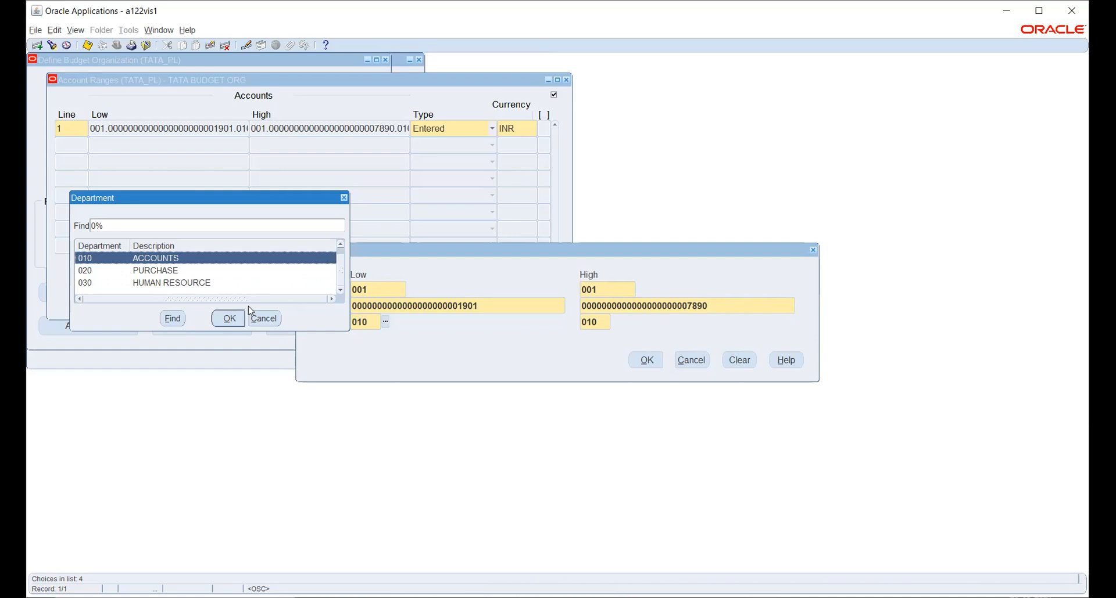
pyautogui.click(265, 318)
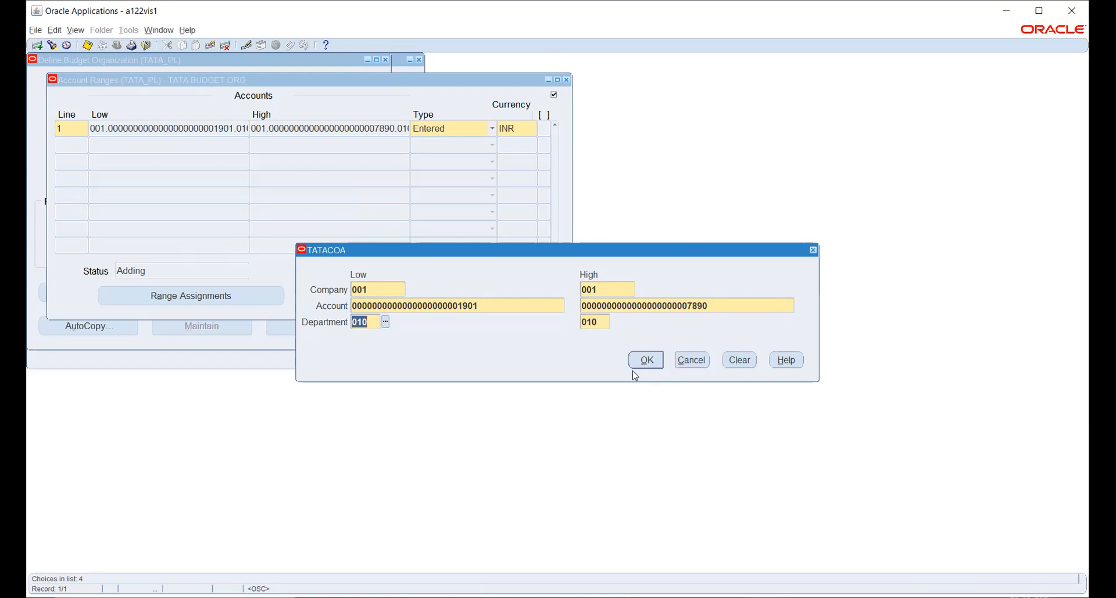
pyautogui.click(643, 359)
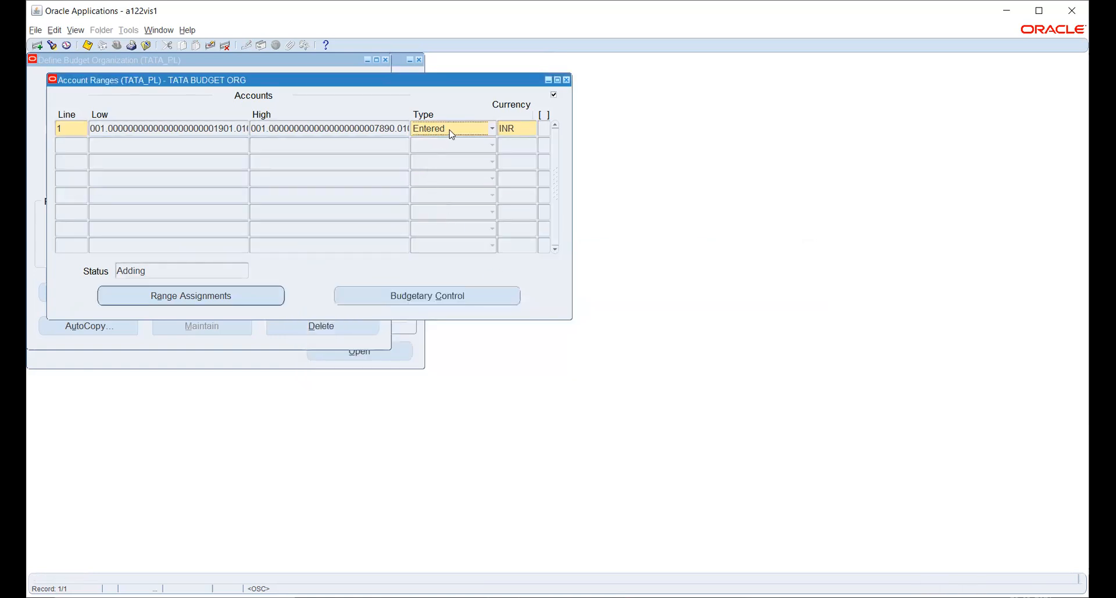
# Try the Calculated type on account range line 1 and set it back to Entered
pyautogui.click(451, 139)
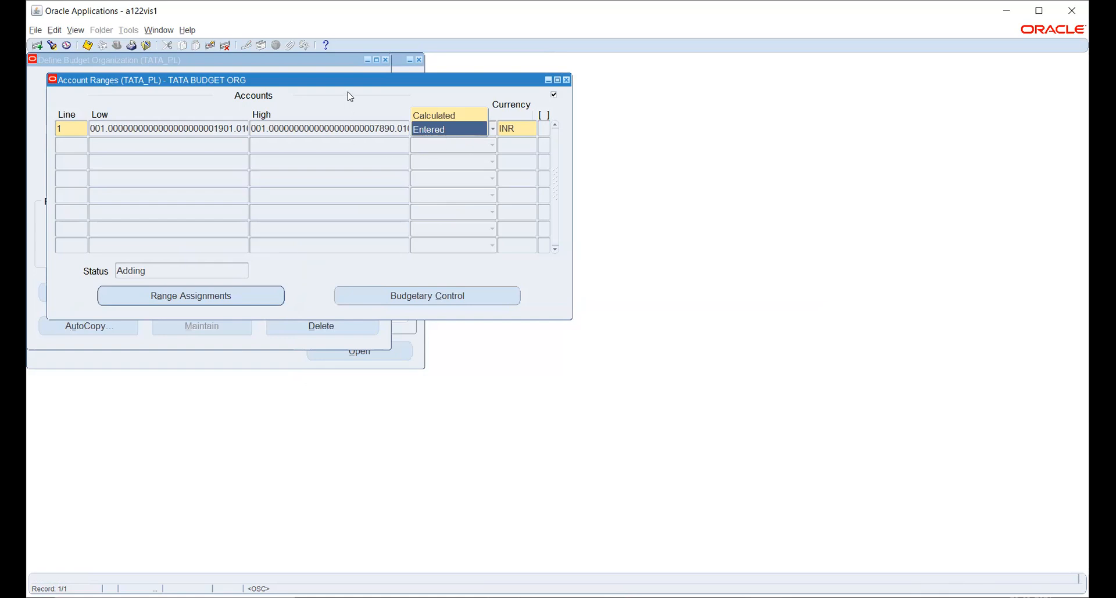
pyautogui.click(430, 116)
pyautogui.click(429, 130)
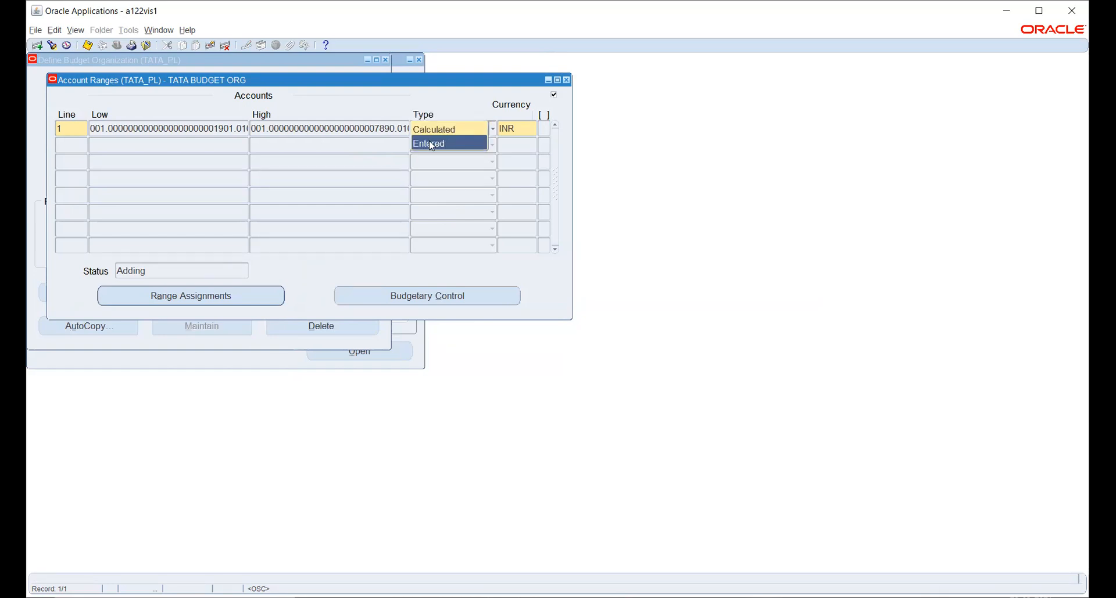
pyautogui.click(431, 144)
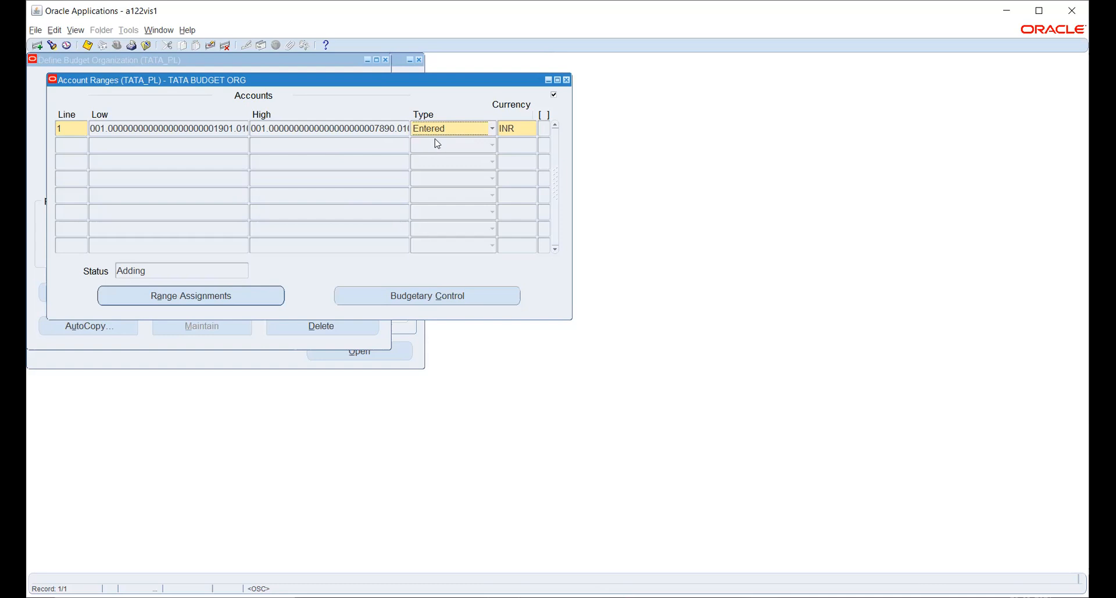
pyautogui.click(526, 128)
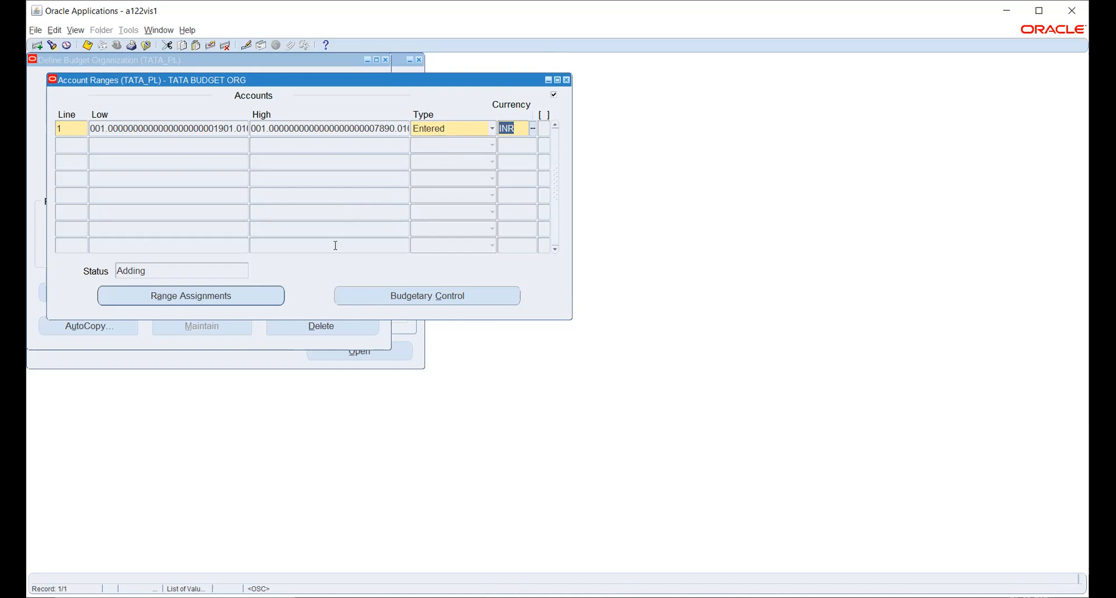
# In the account range's budgetary control options, set the funds check level to Absolute and the amount type to YTD
pyautogui.click(400, 299)
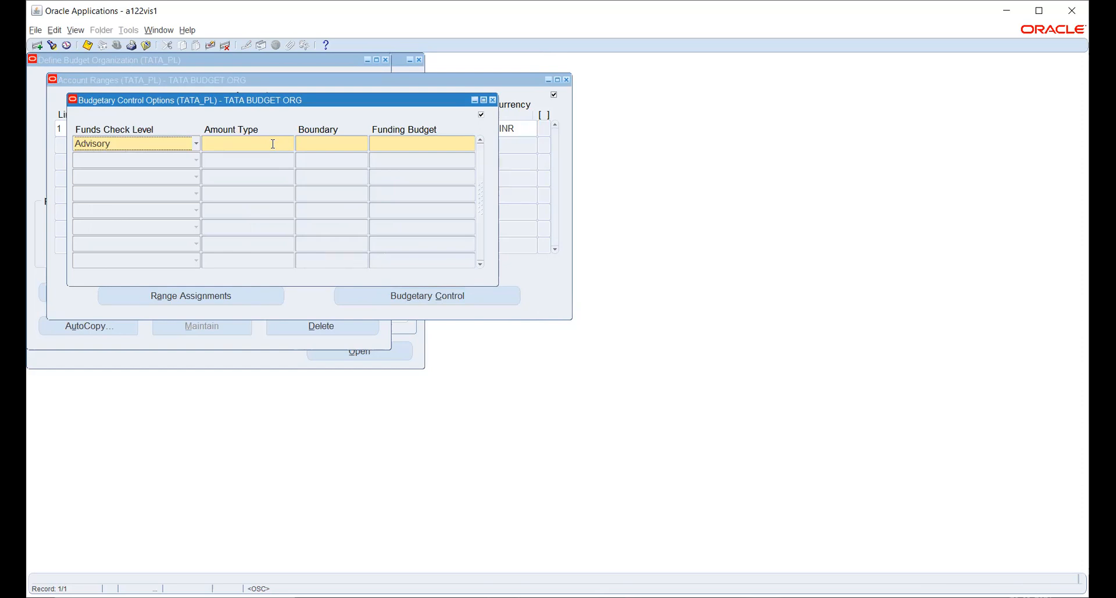
pyautogui.click(164, 148)
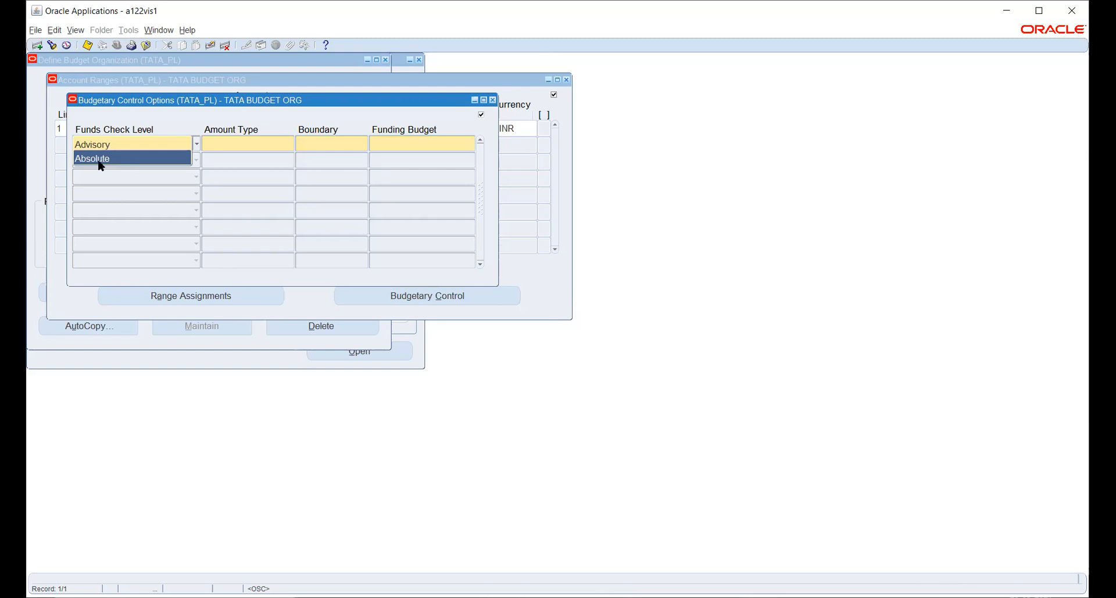
pyautogui.click(100, 159)
pyautogui.click(240, 144)
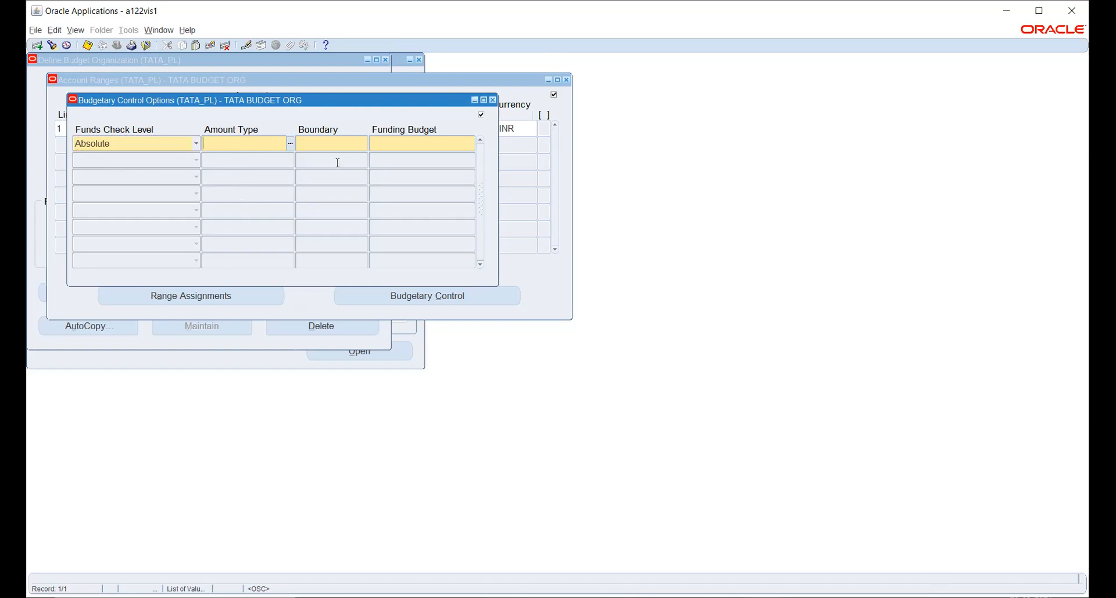
pyautogui.click(290, 143)
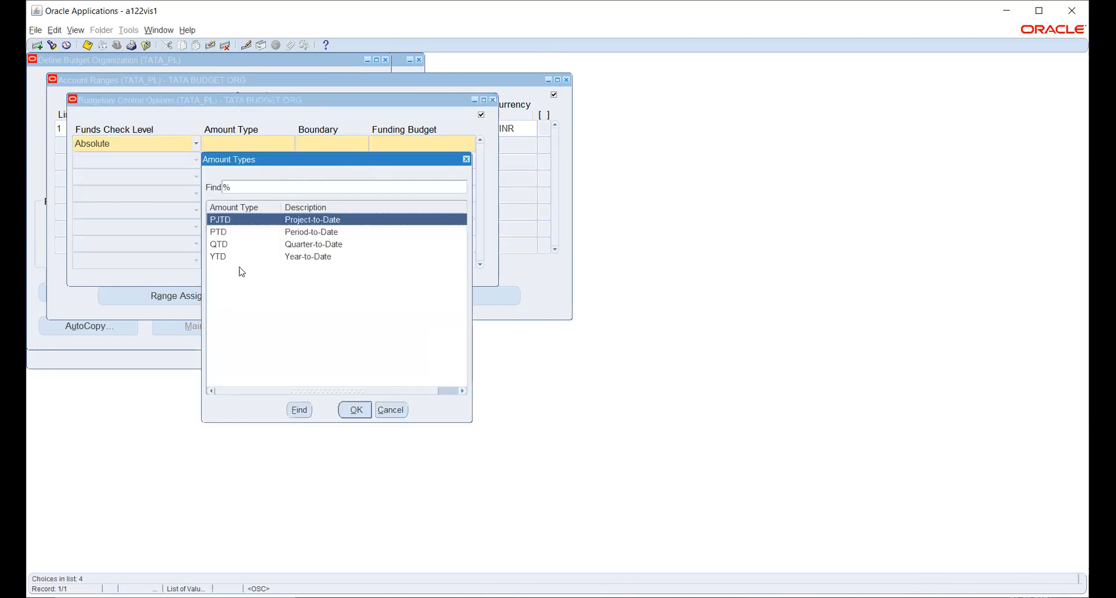
pyautogui.click(225, 235)
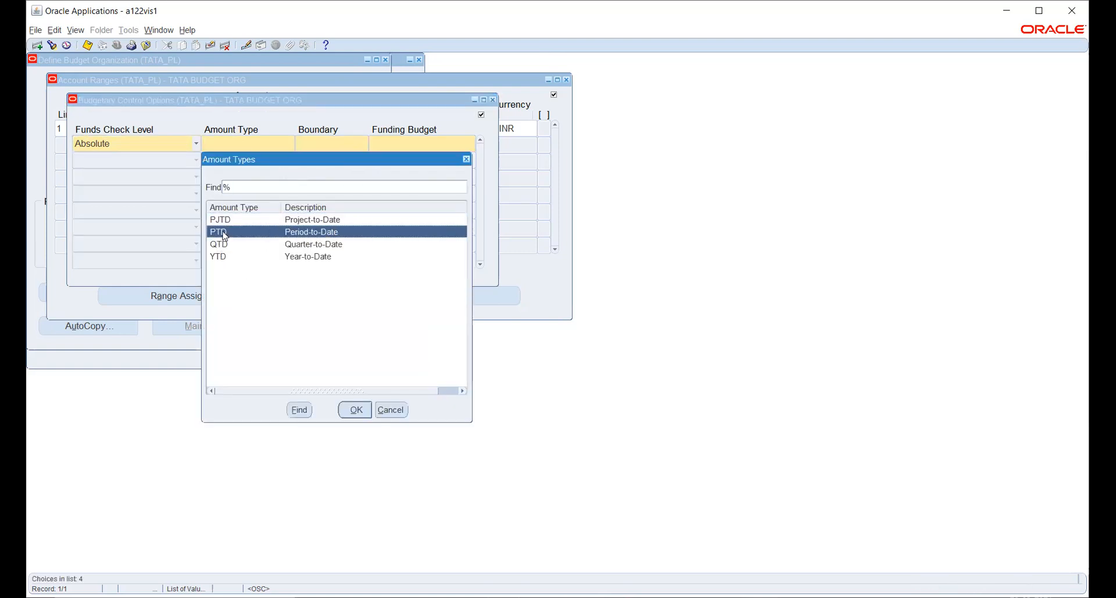
pyautogui.click(305, 259)
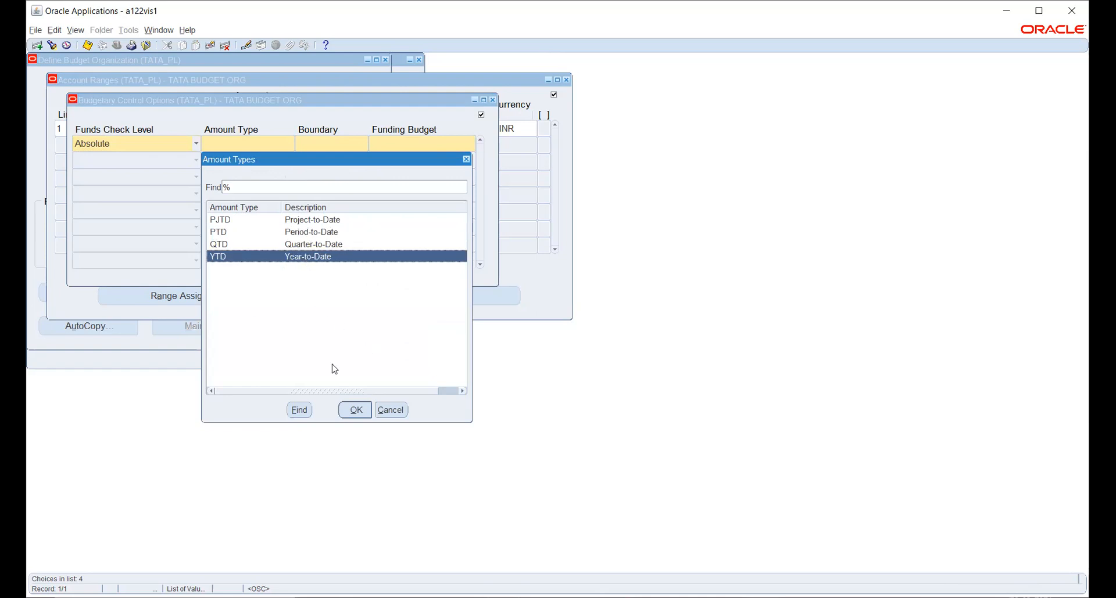
pyautogui.click(356, 410)
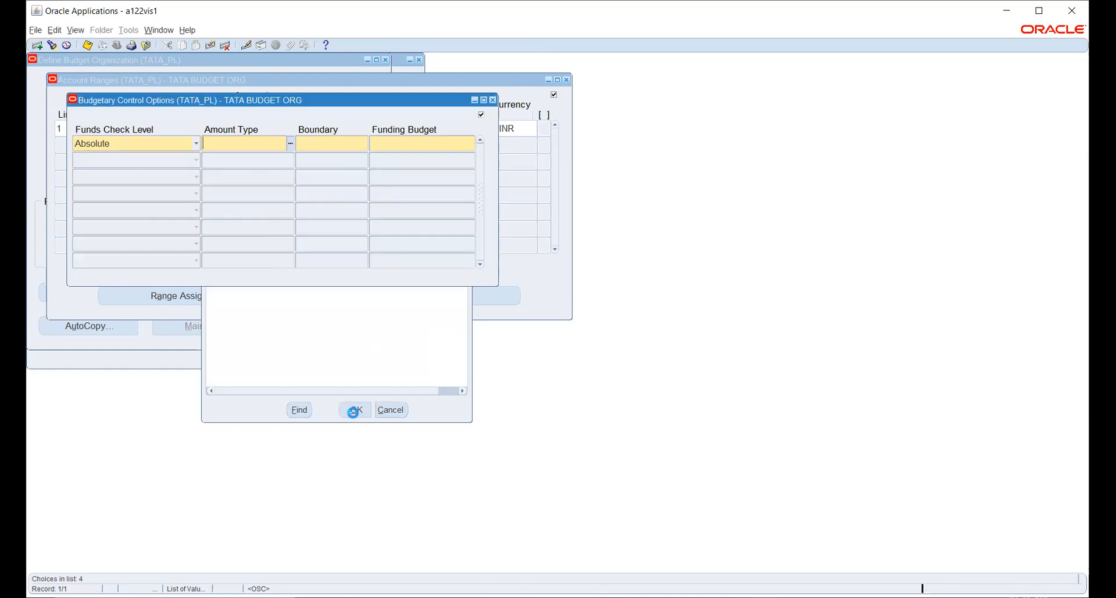
# Set the budgetary control boundary to Year and the funding budget to TATA BUDGET
pyautogui.click(364, 144)
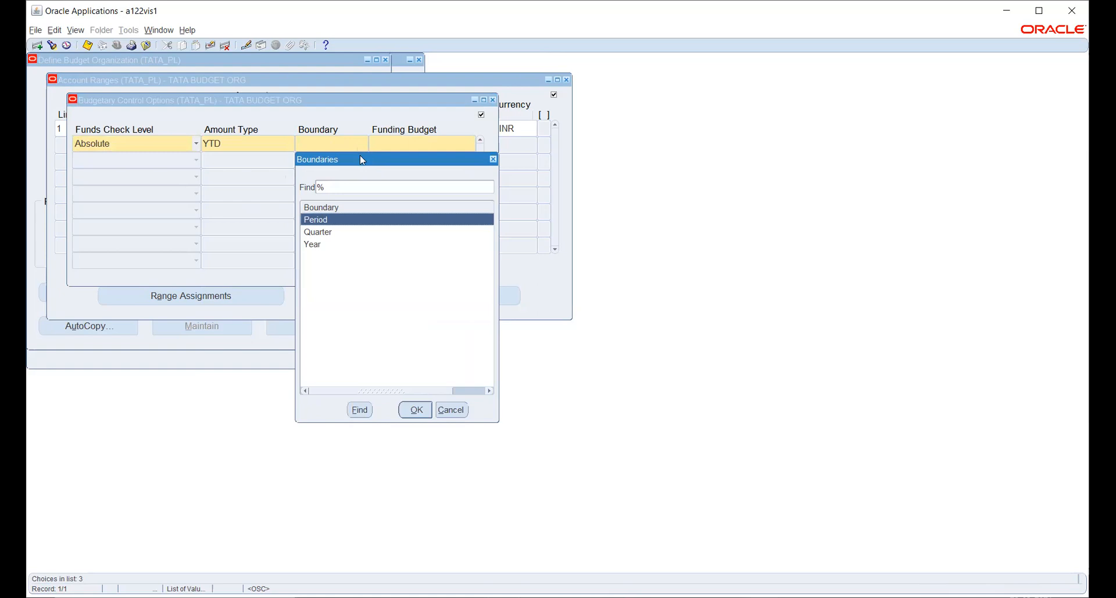
pyautogui.click(419, 413)
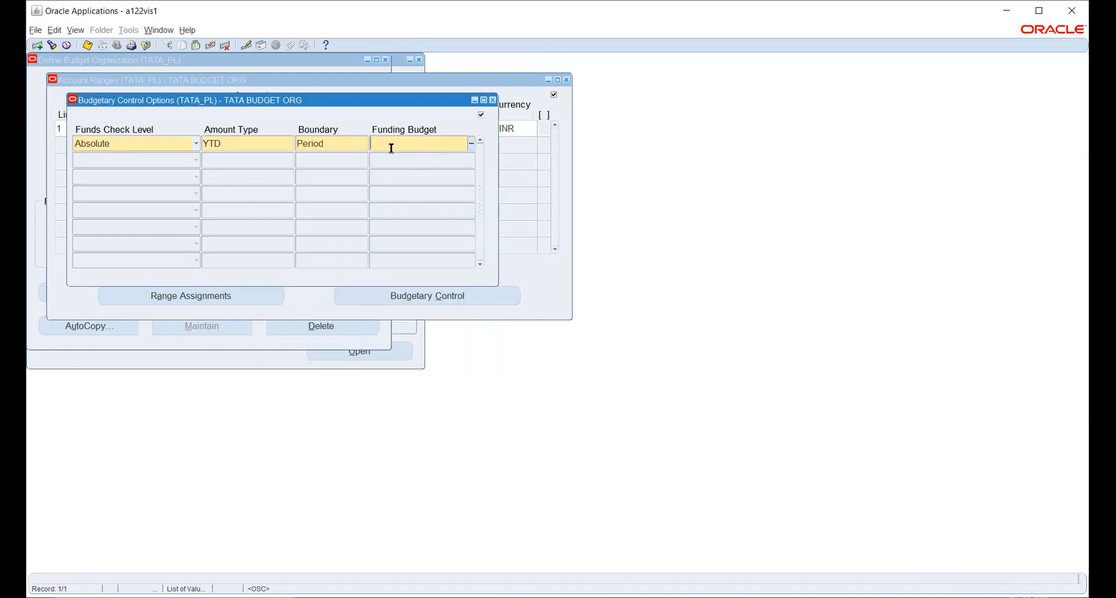
pyautogui.doubleClick(359, 146)
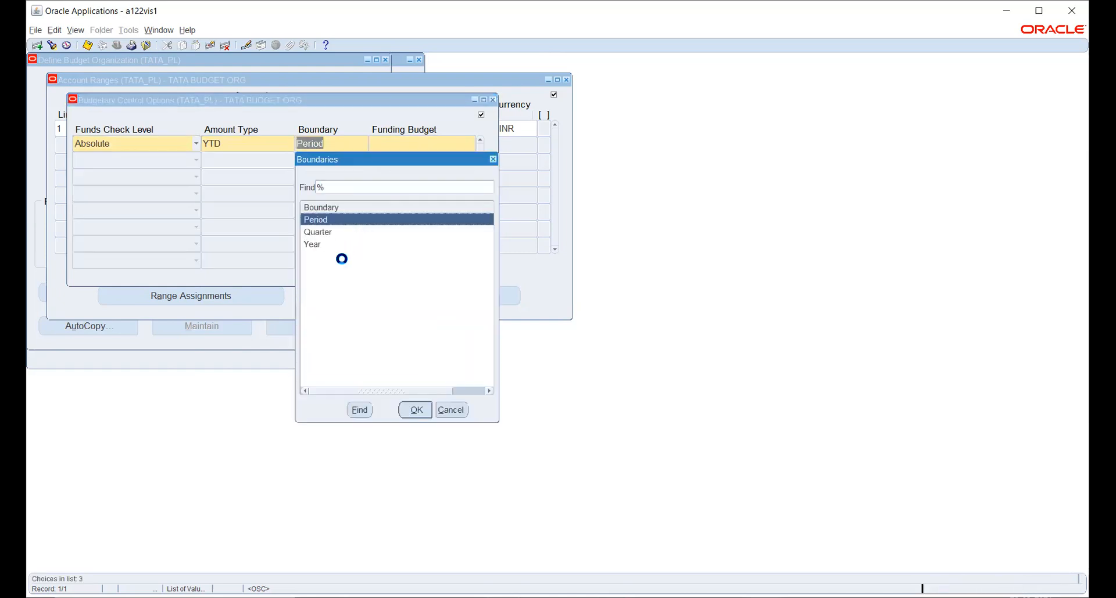
pyautogui.click(307, 244)
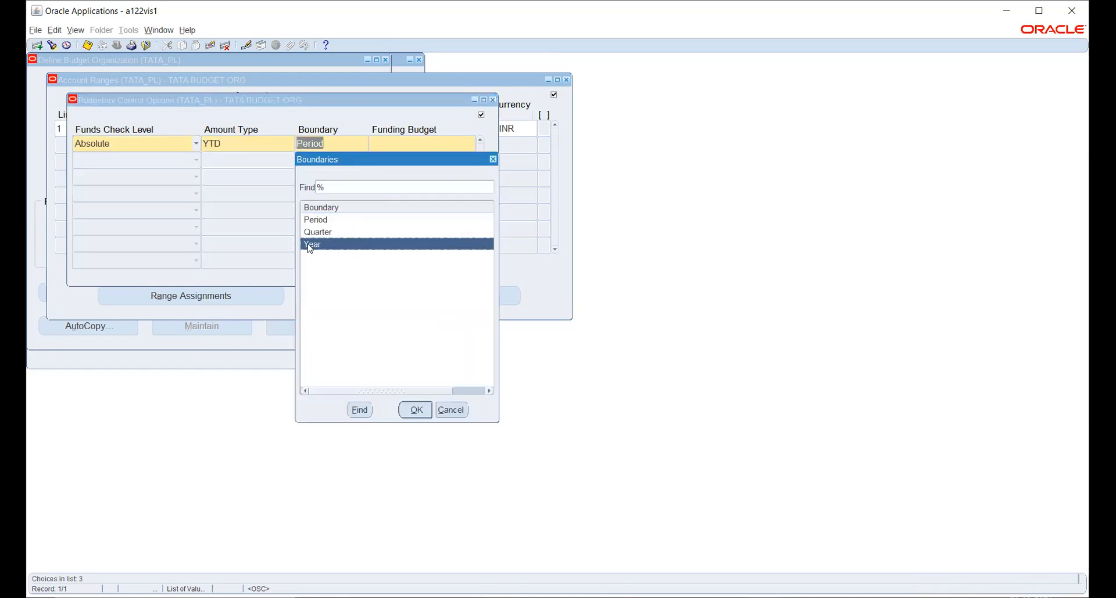
pyautogui.click(413, 410)
pyautogui.click(471, 144)
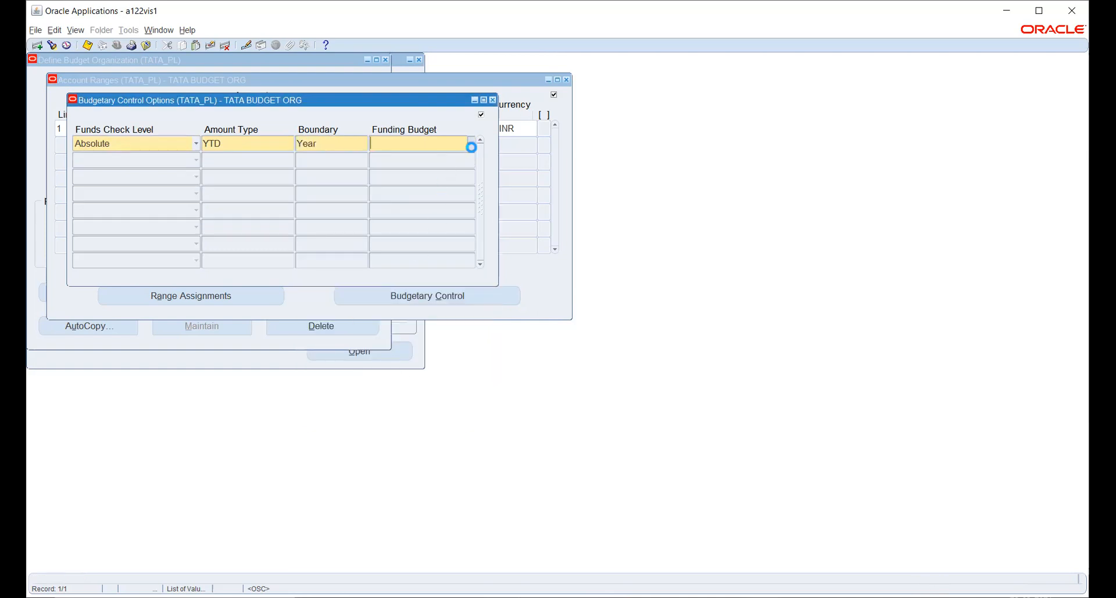
pyautogui.click(441, 143)
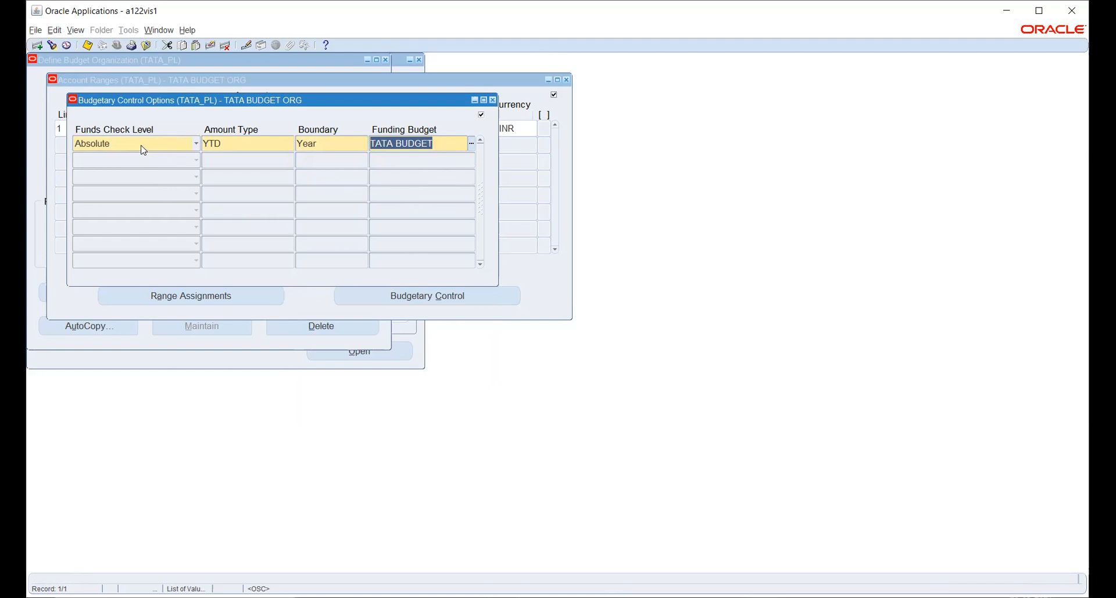
# Check the amount type, boundary and funding budget entries, save the budgetary control options and acknowledge the request note
pyautogui.click(236, 141)
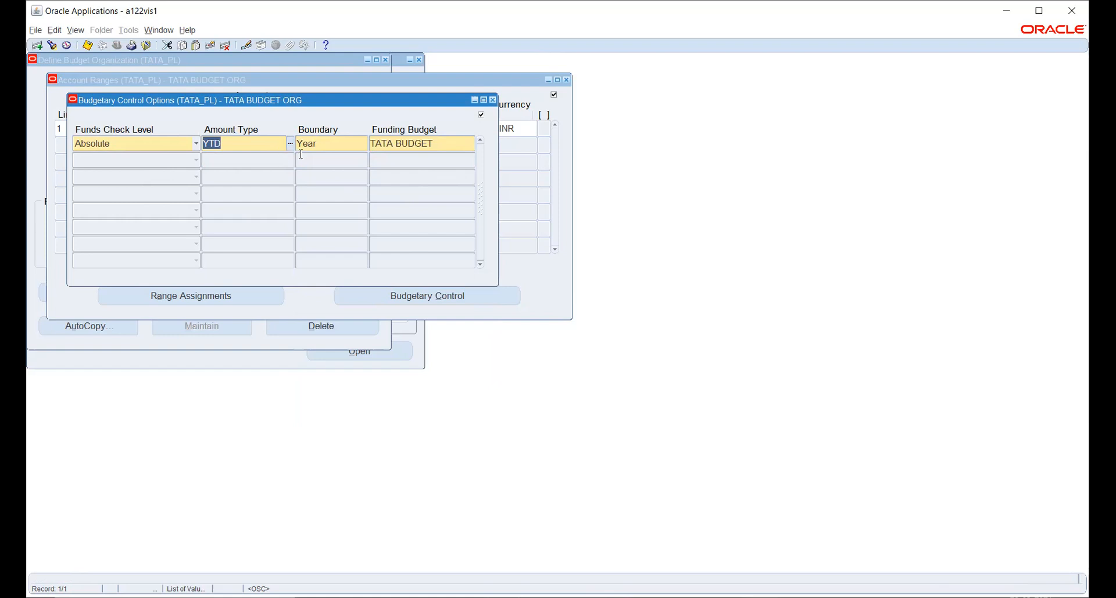
pyautogui.click(334, 143)
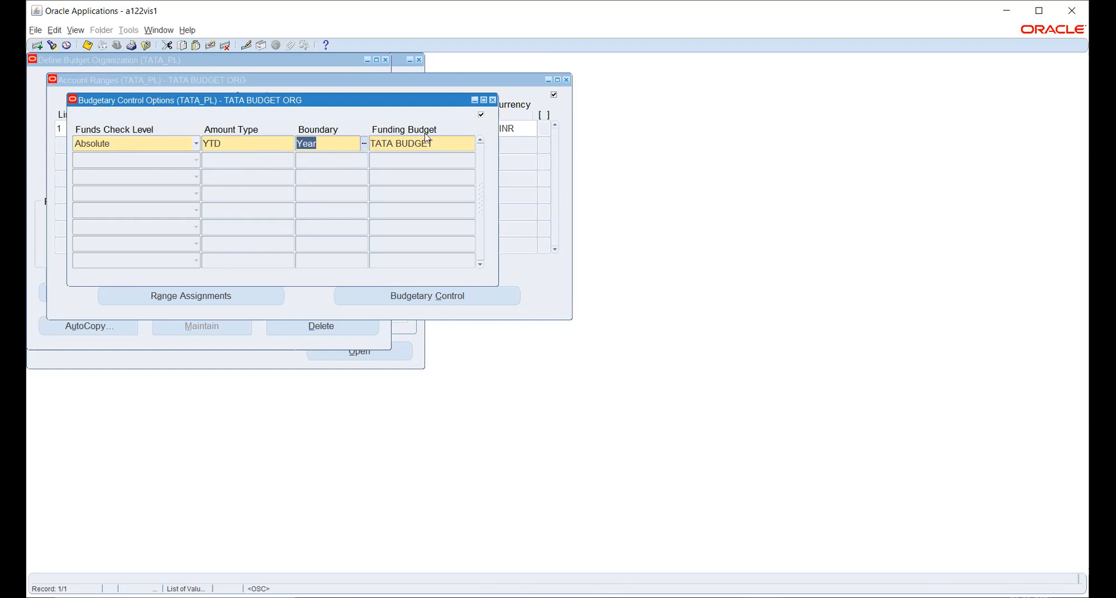
pyautogui.press('Tab')
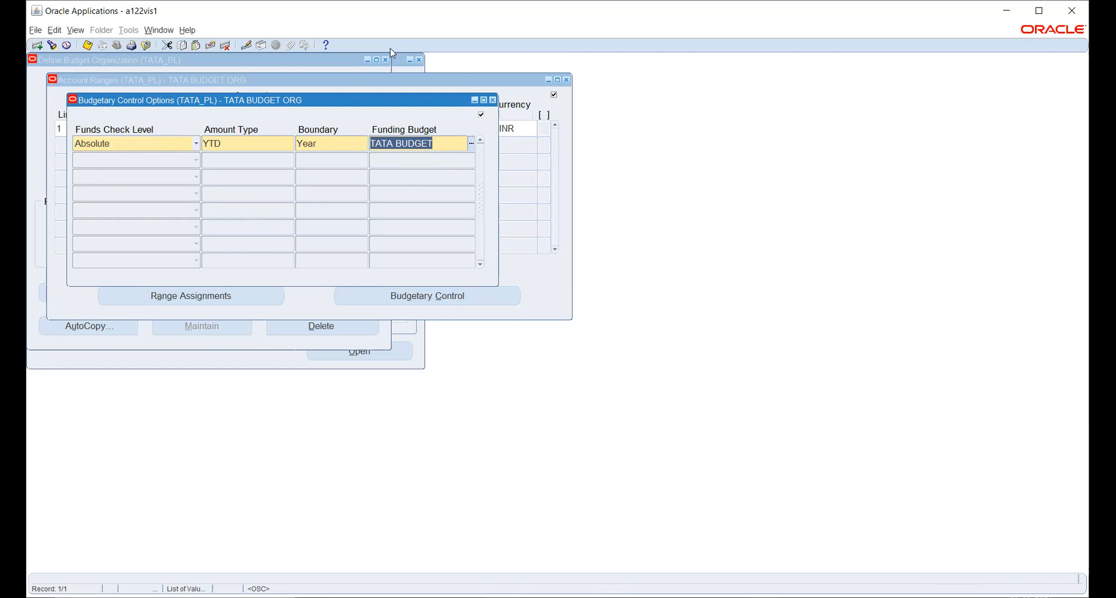
pyautogui.hotkey('ctrl', 's')
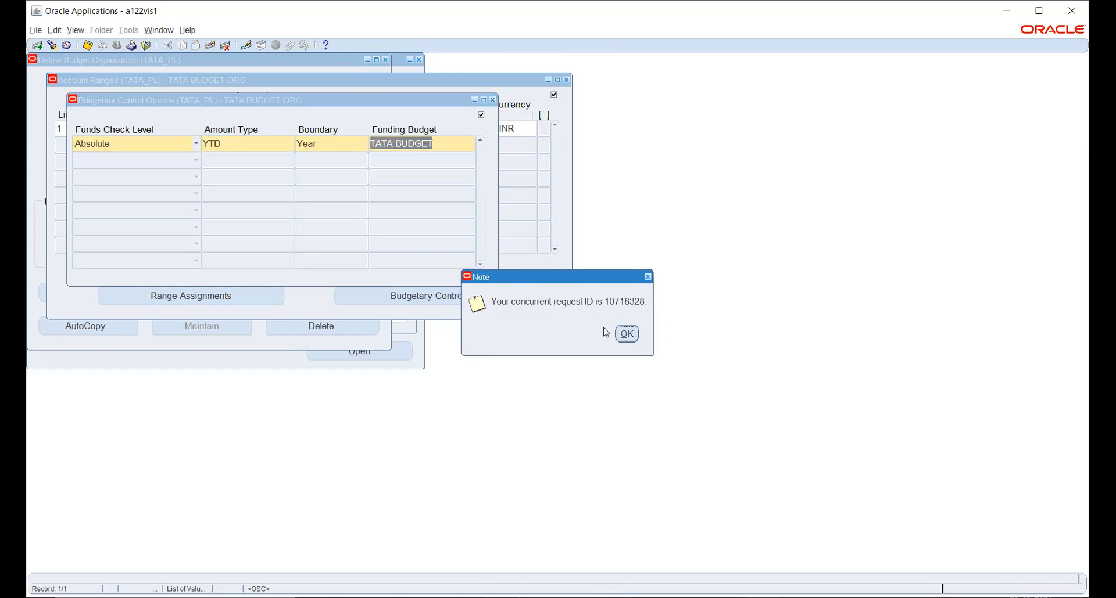
pyautogui.click(626, 334)
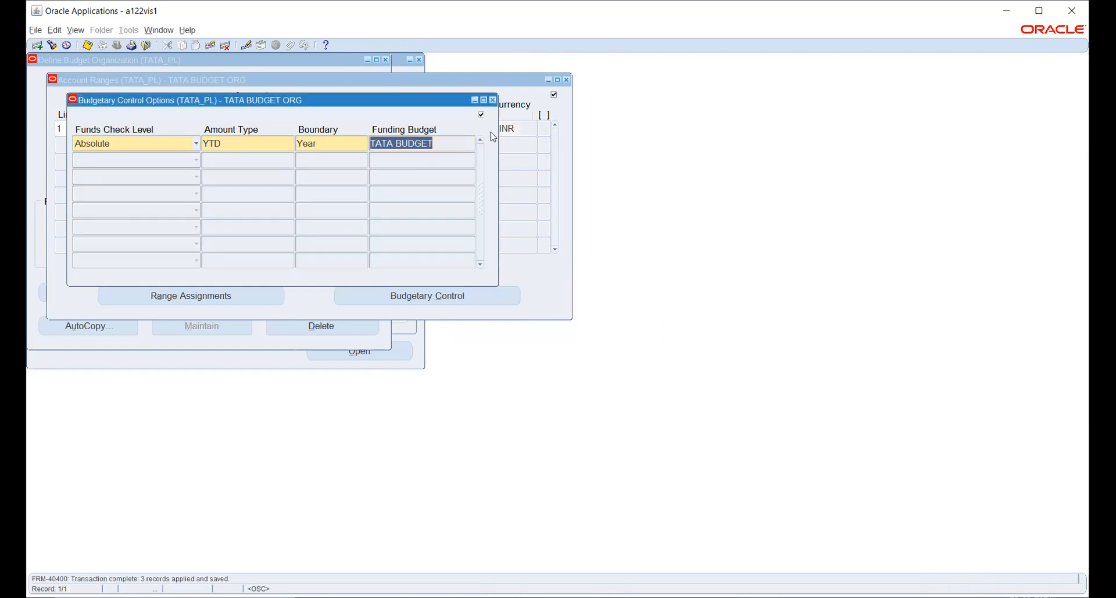
# Save and close the budget organization along with its options and account ranges, and maximize the application window
pyautogui.click(492, 100)
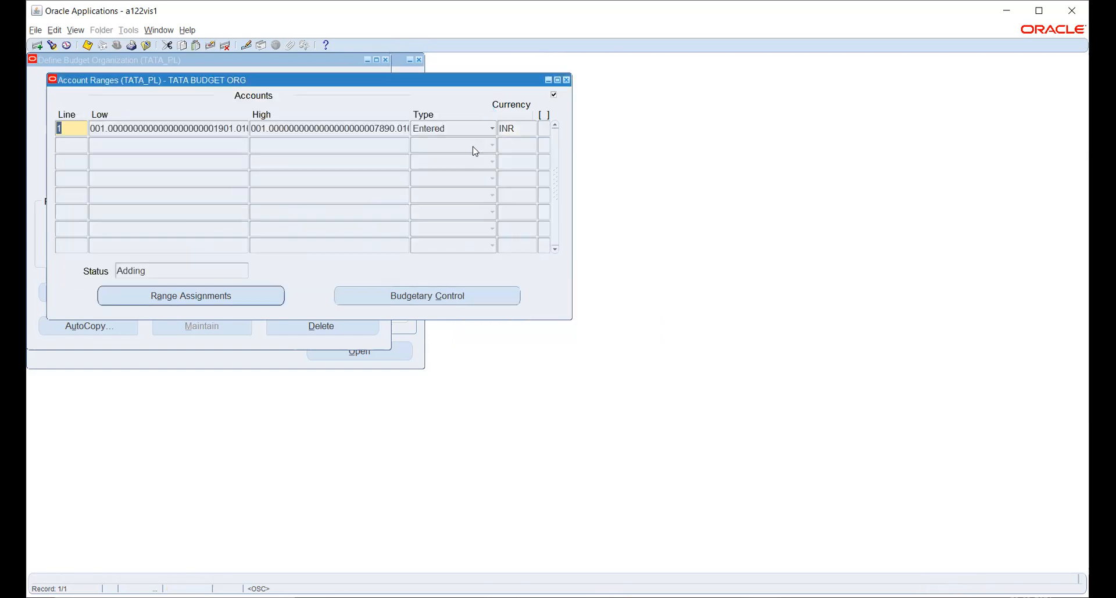
pyautogui.click(555, 81)
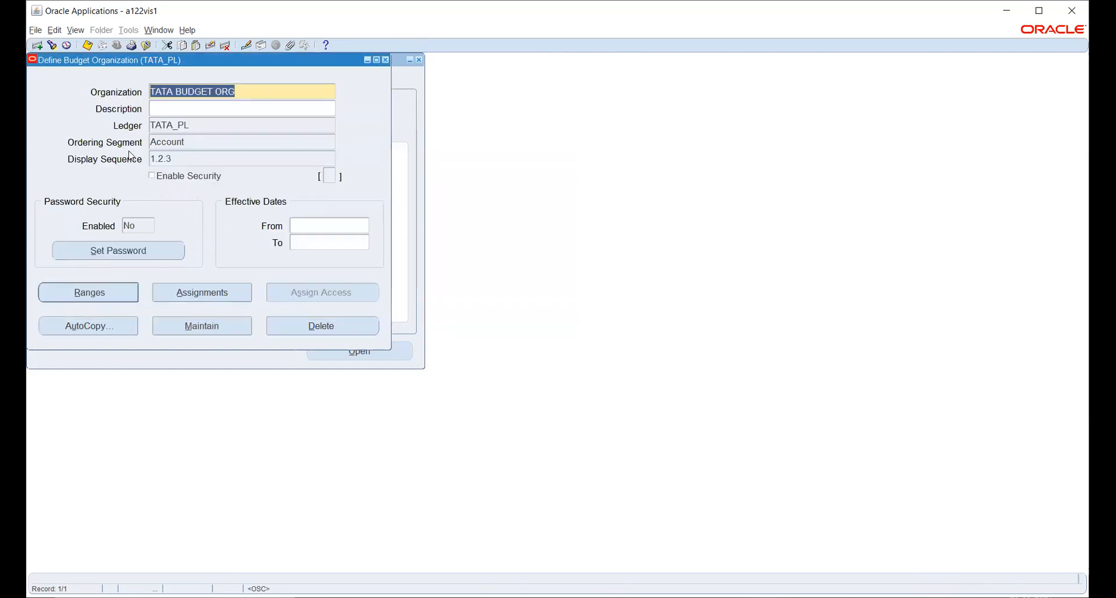
pyautogui.click(87, 45)
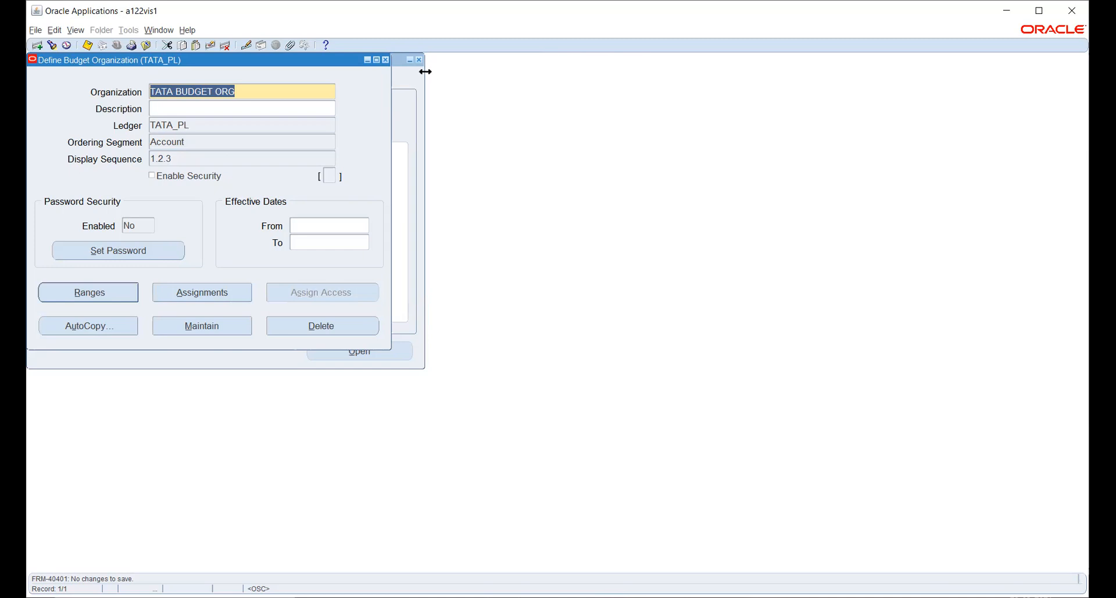
pyautogui.click(385, 60)
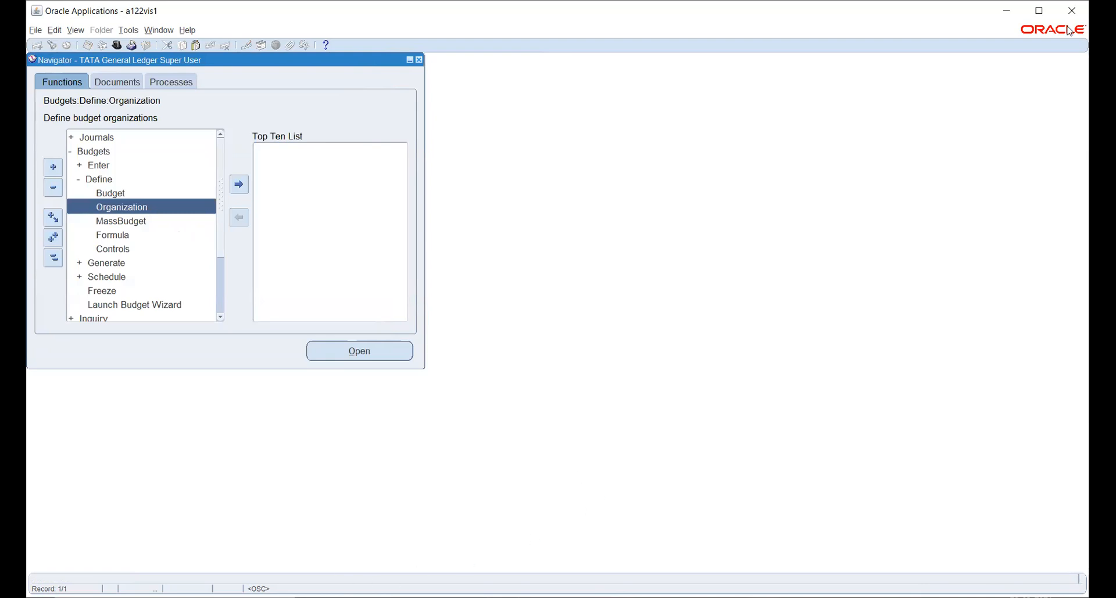
pyautogui.click(1041, 19)
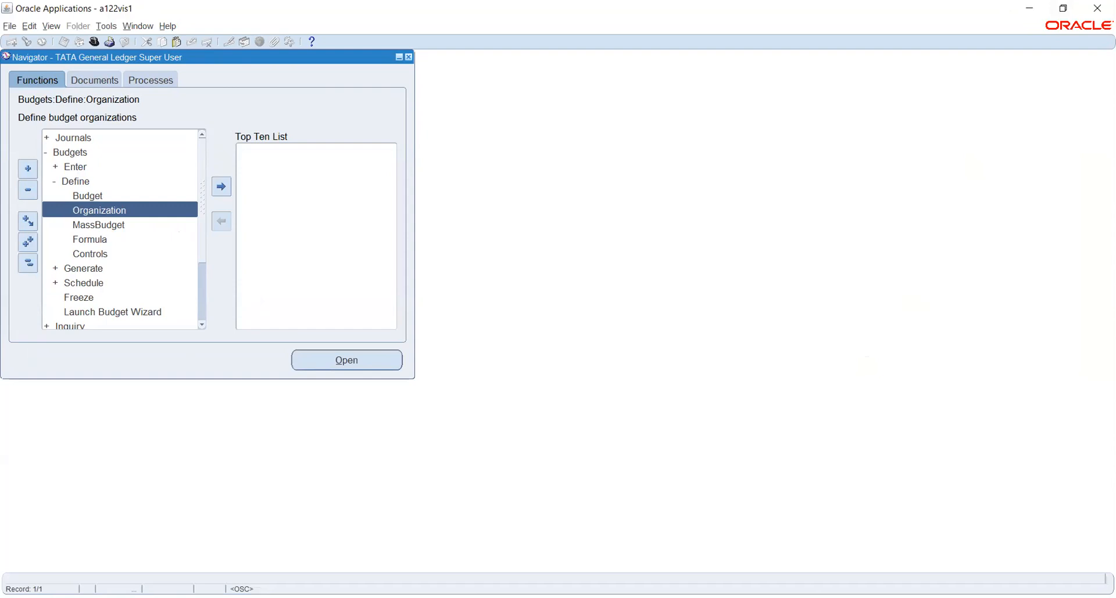
pyautogui.hotkey('alt', 'Tab')
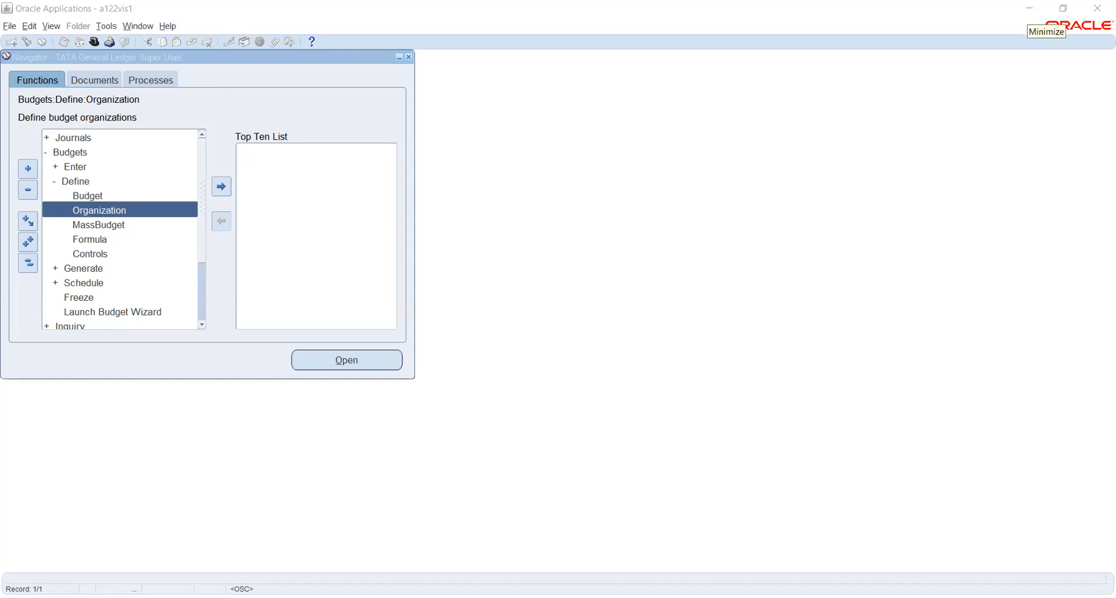
pyautogui.click(1025, 13)
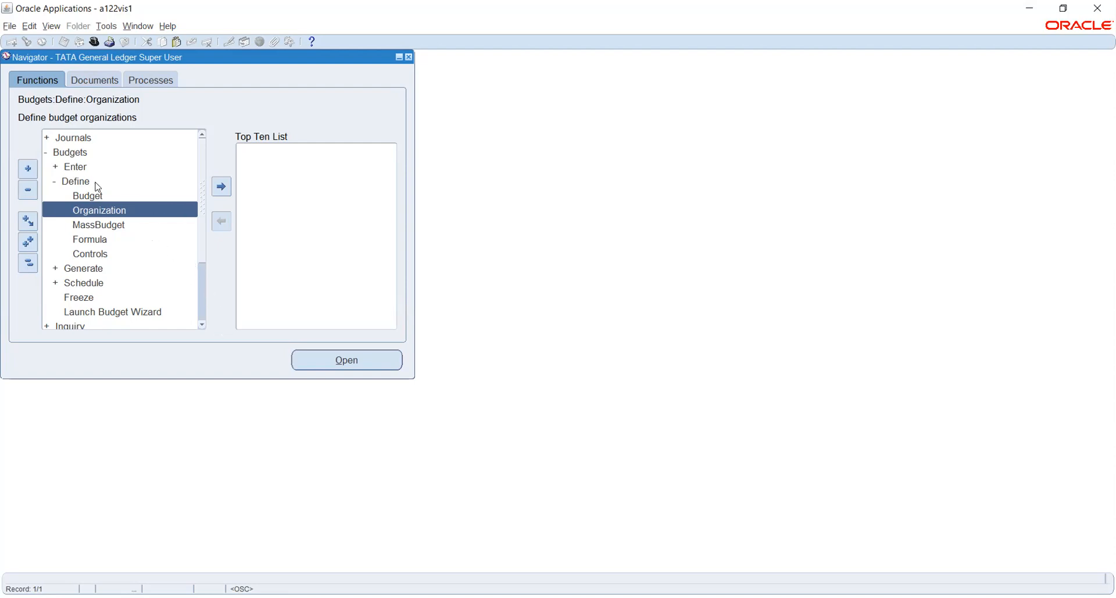
# Open the budget amounts entry form, try to choose a budget, and close the form
pyautogui.click(82, 168)
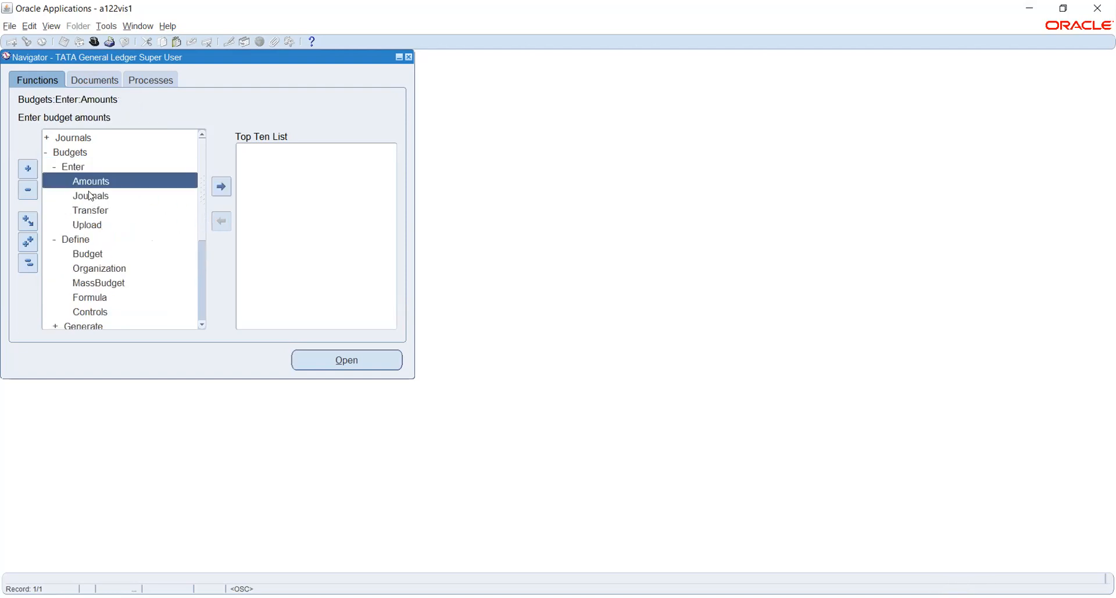
pyautogui.doubleClick(92, 185)
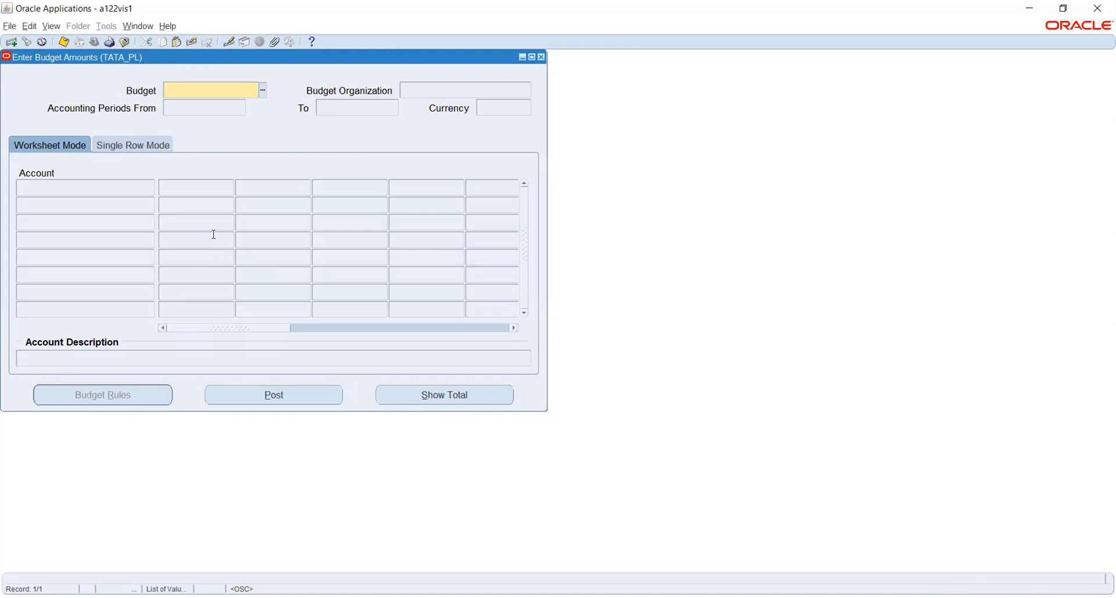
pyautogui.click(263, 90)
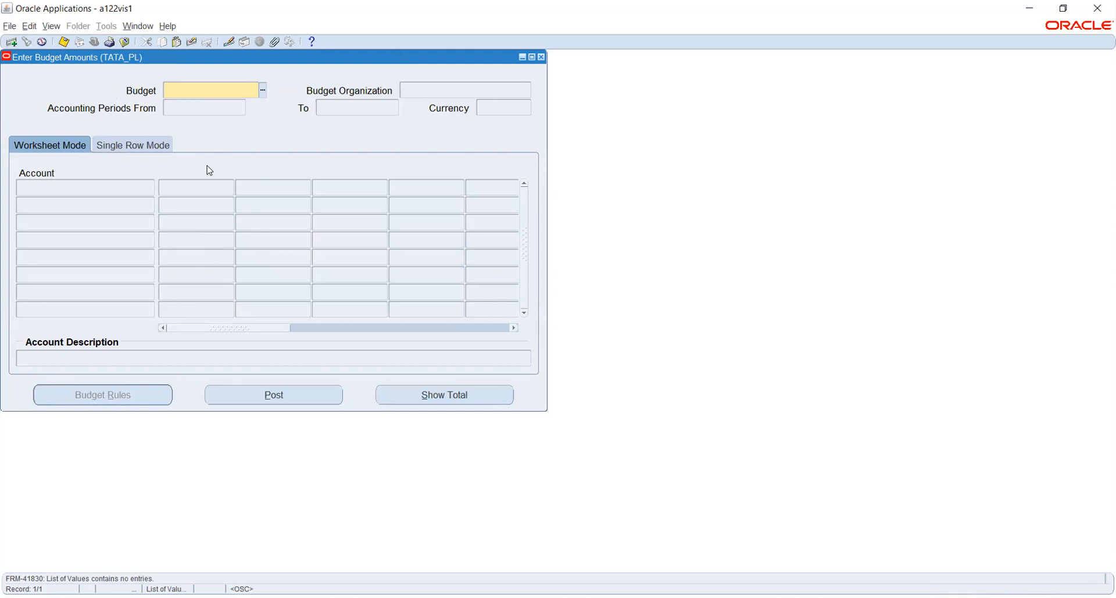
pyautogui.click(263, 90)
pyautogui.click(652, 343)
pyautogui.click(541, 57)
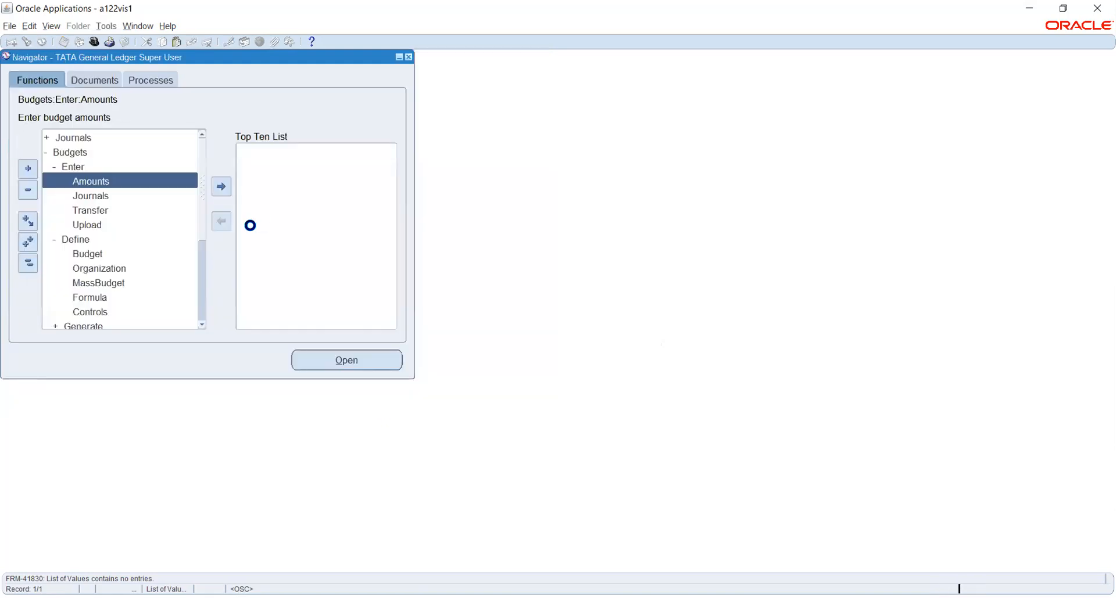
# Open the budget journals entry form, try to choose a budget there, and close it
pyautogui.doubleClick(93, 196)
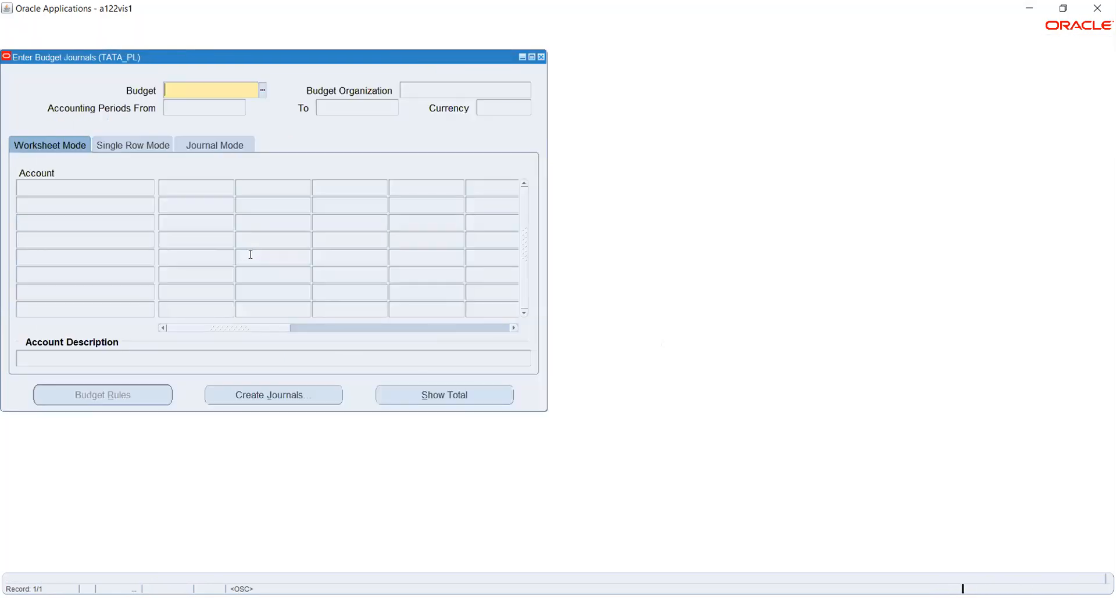
pyautogui.click(259, 92)
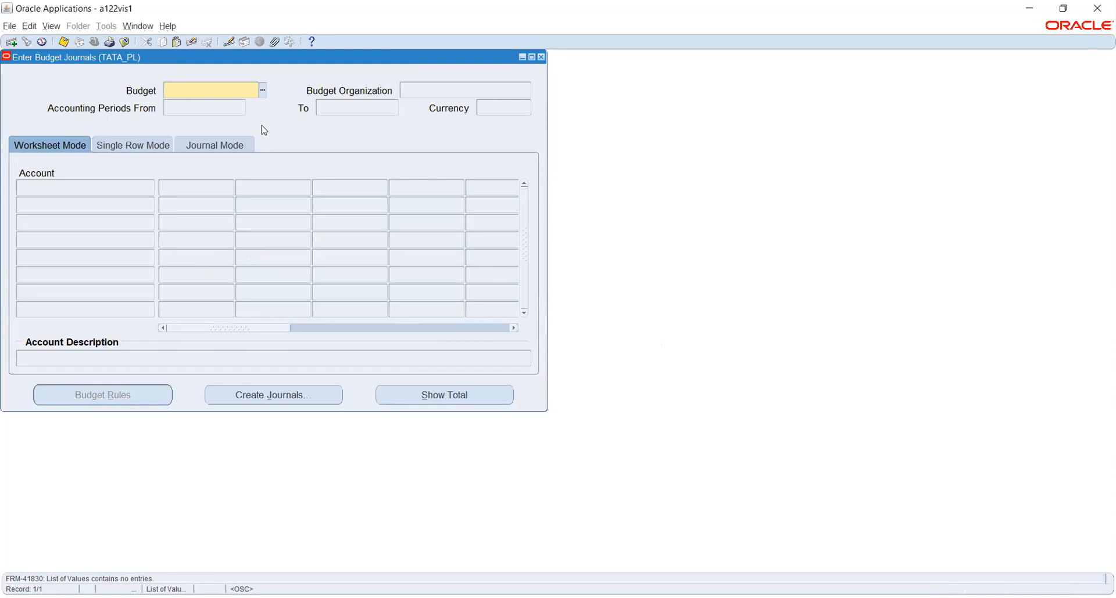
pyautogui.click(540, 57)
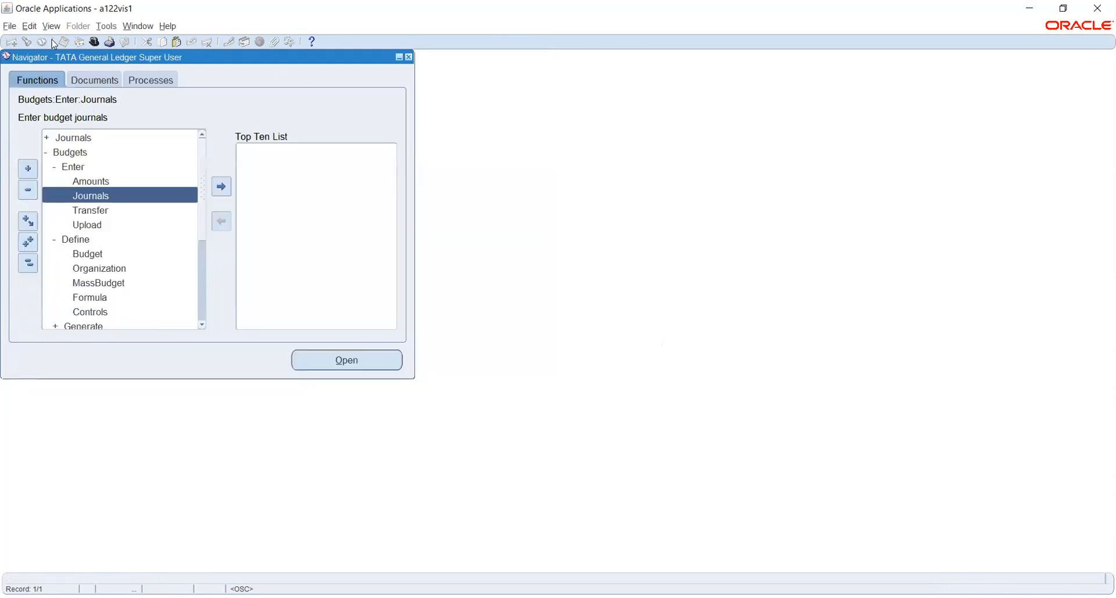
# View the output of the Assign Budget Account Ranges request, and switch back to Oracle Applications
pyautogui.click(51, 25)
pyautogui.click(74, 194)
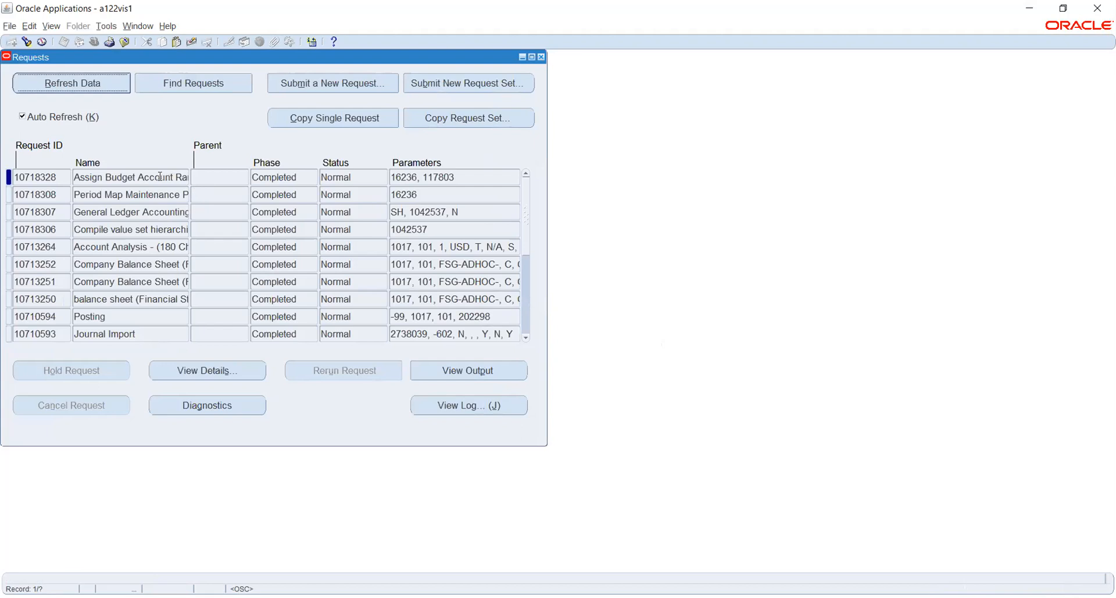
pyautogui.click(160, 177)
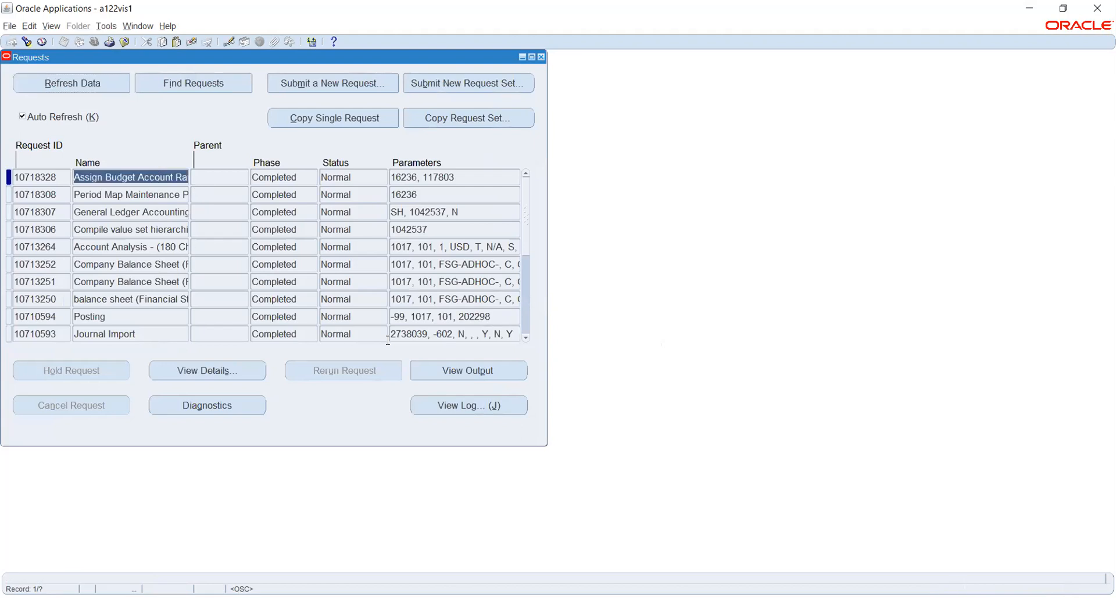
pyautogui.click(447, 372)
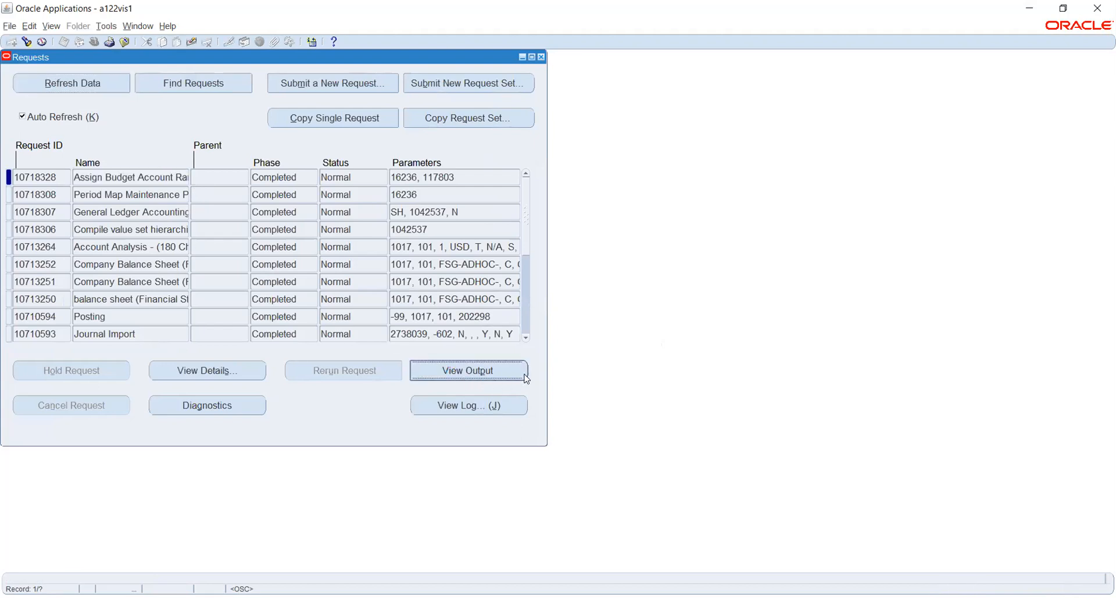
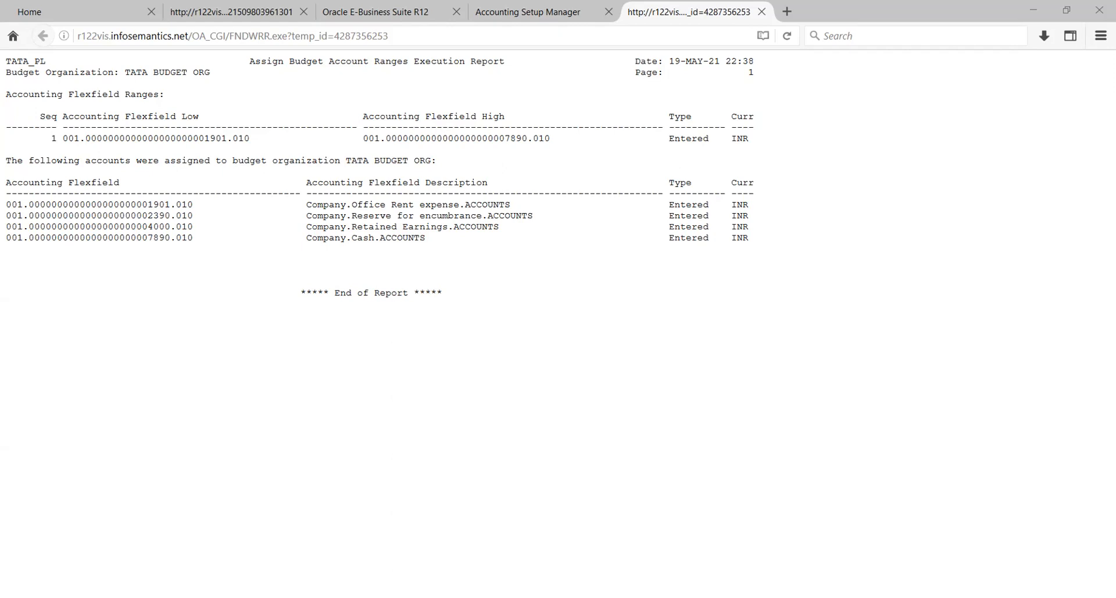
pyautogui.hotkey('alt', 'Tab')
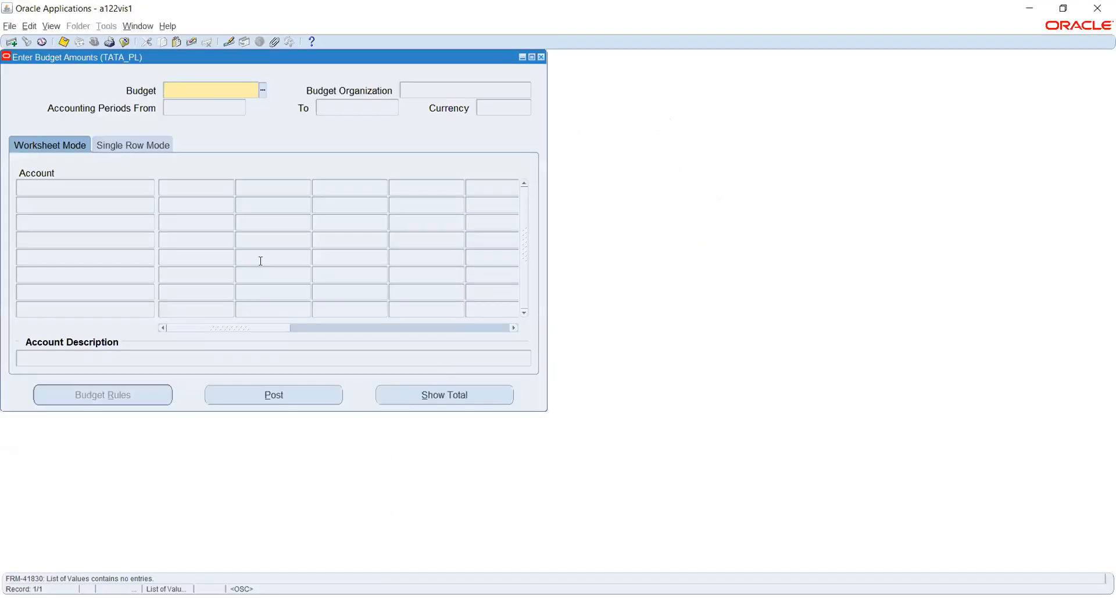
# Close the budget amounts form, launch the Budget Wizard and try to look up a budget in its selection criteria
pyautogui.press('F4')
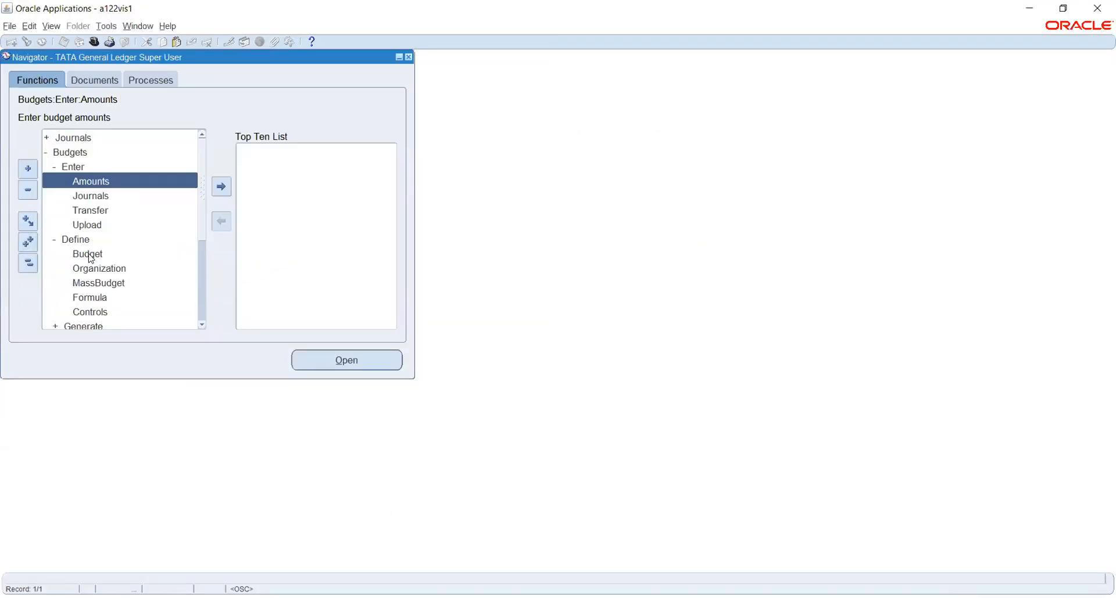
pyautogui.scroll(-2, 177, 236)
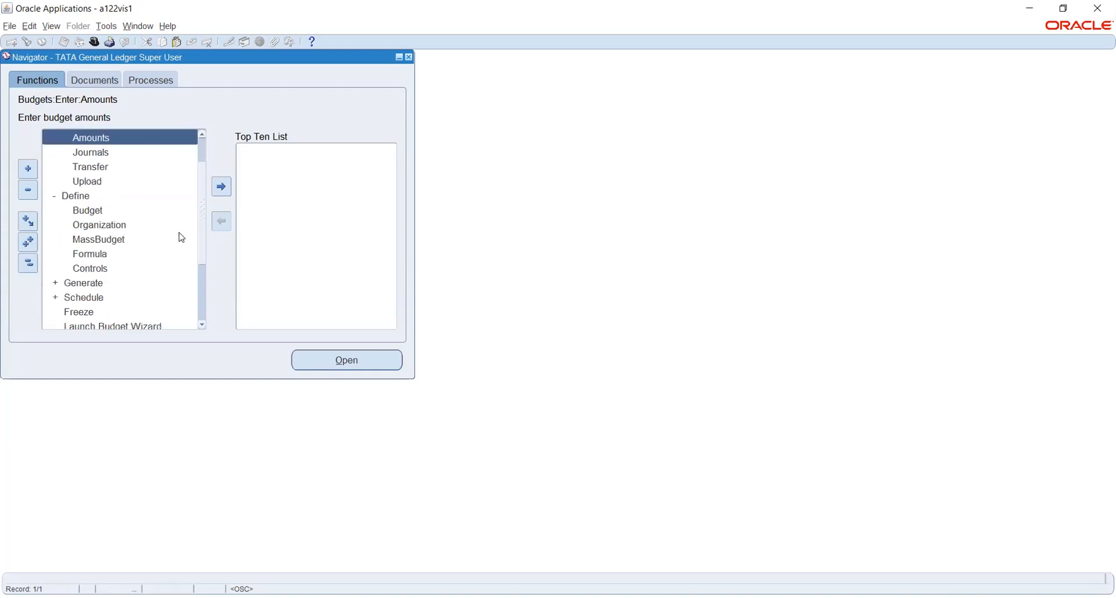
pyautogui.click(124, 282)
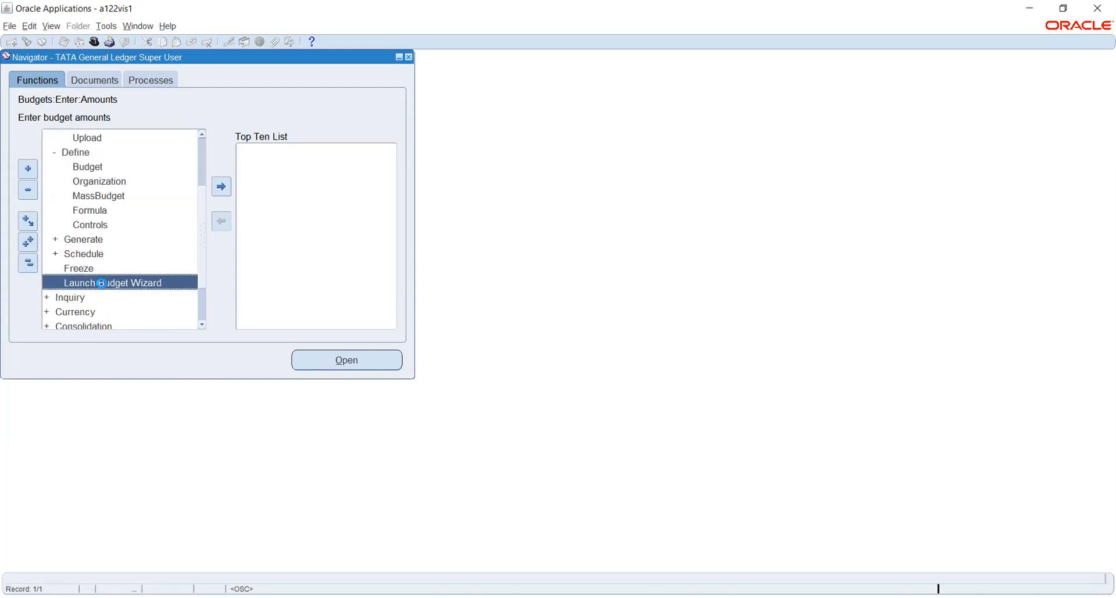
pyautogui.click(348, 359)
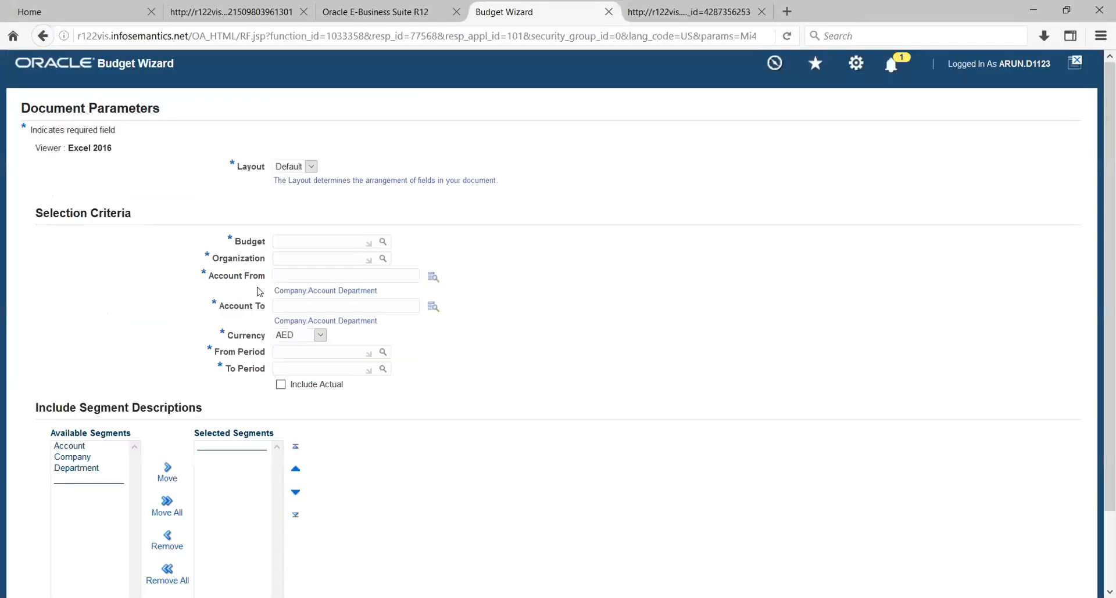
pyautogui.click(382, 243)
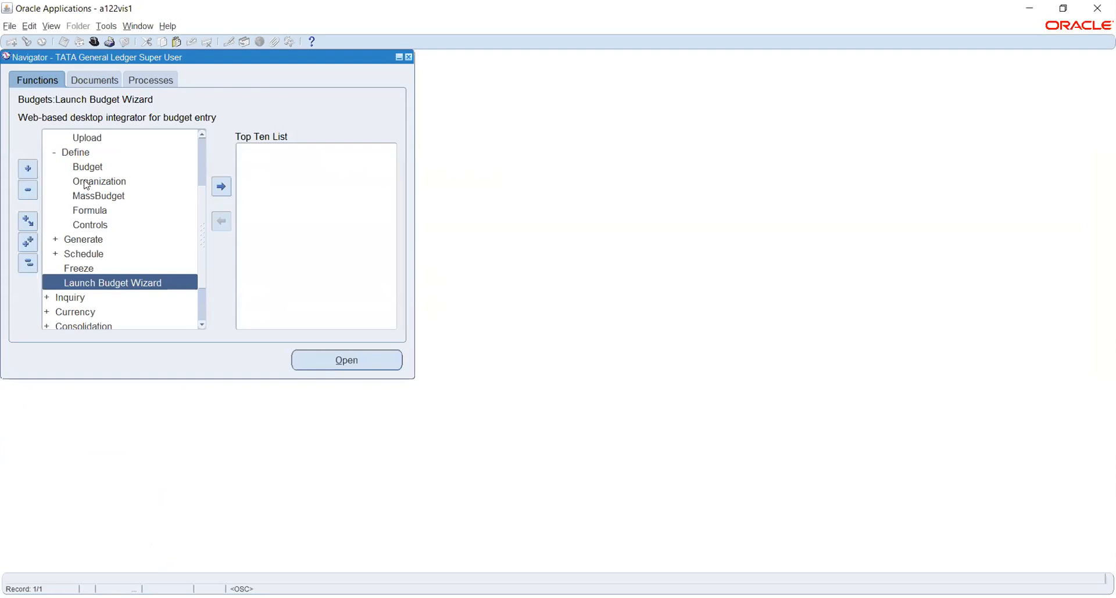
# Query TATA BUDGET in the budget definition, set its status to Current, save and close the form
pyautogui.doubleClick(90, 167)
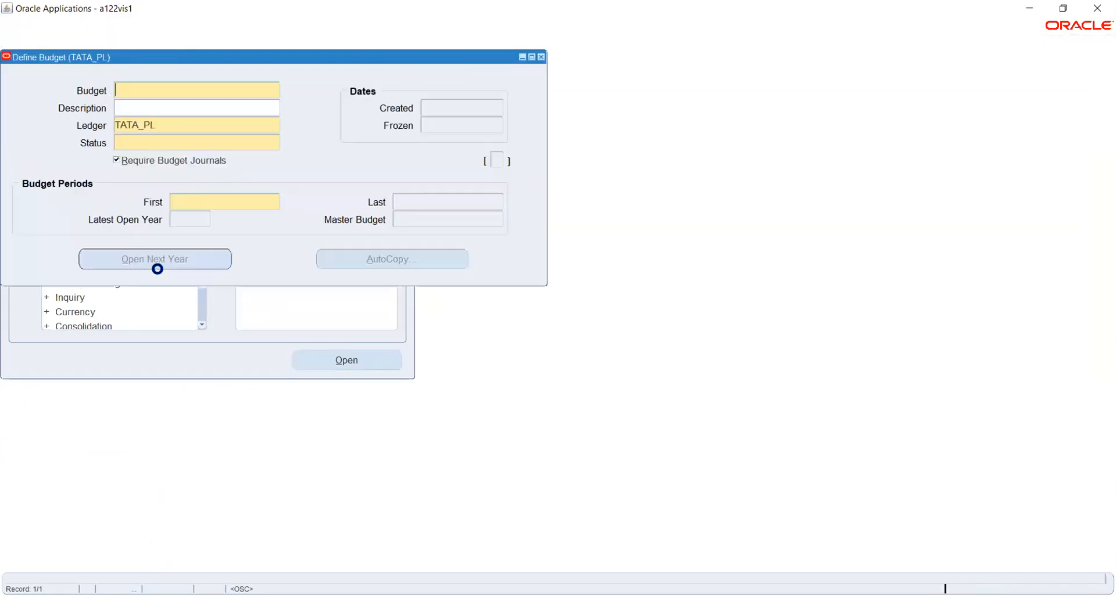
pyautogui.click(27, 42)
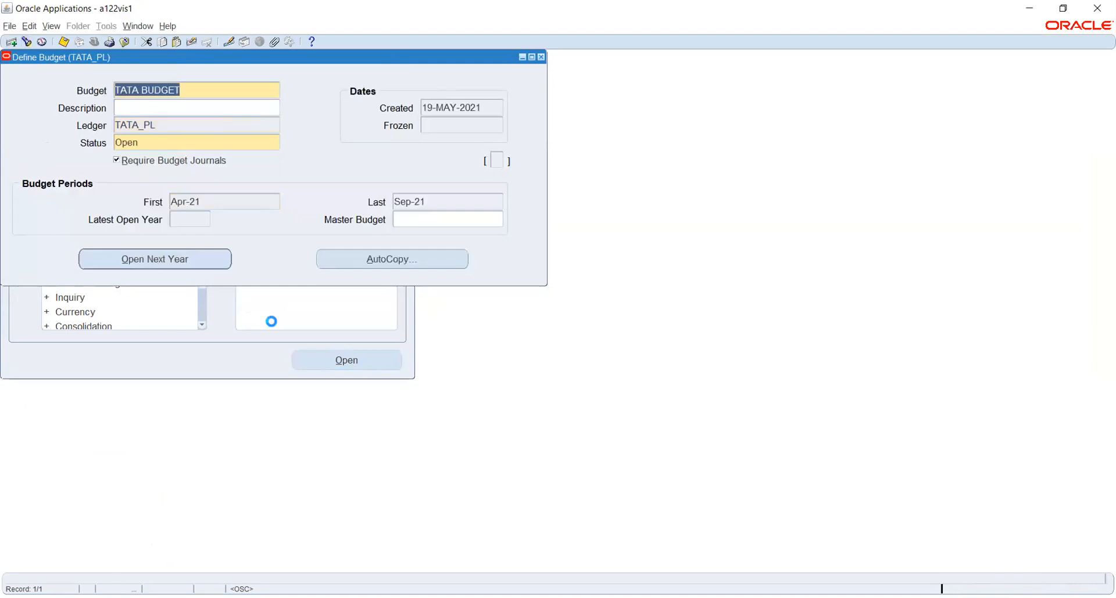
pyautogui.click(219, 201)
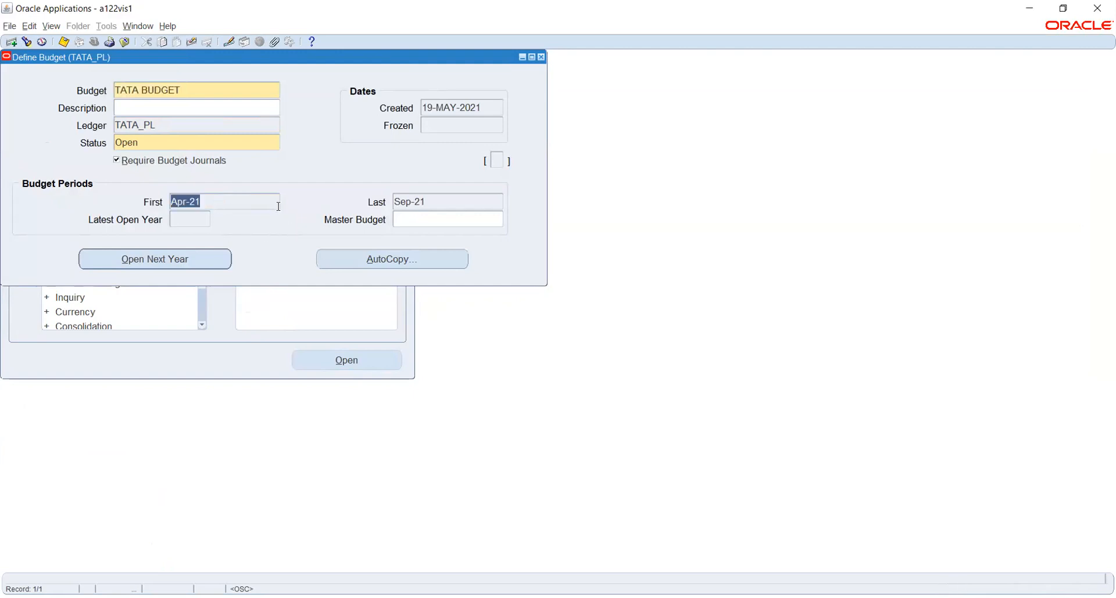
pyautogui.click(190, 141)
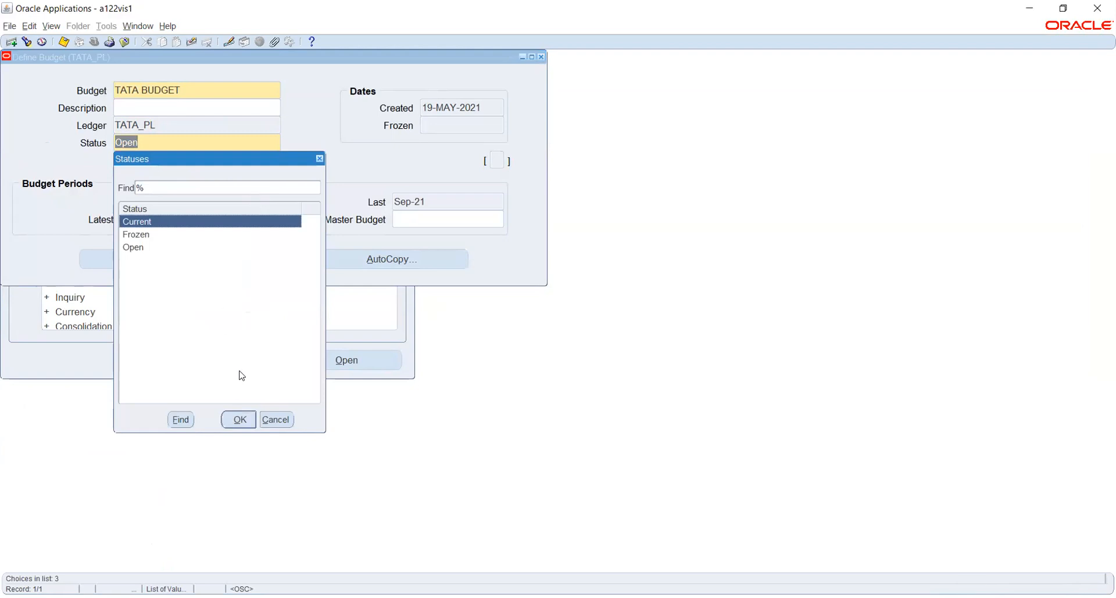
pyautogui.click(240, 420)
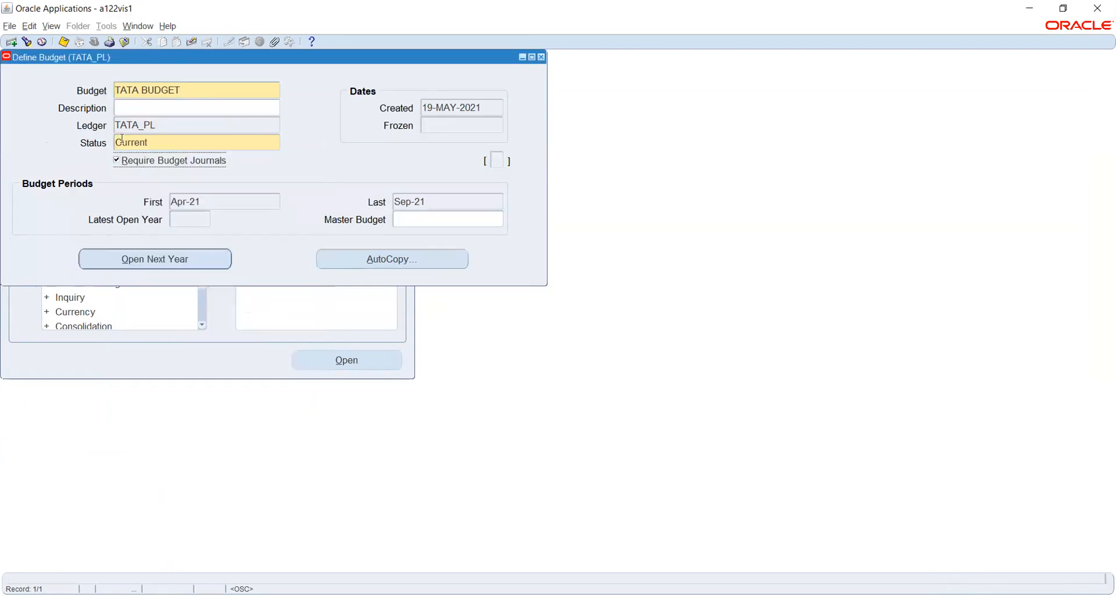
pyautogui.click(63, 42)
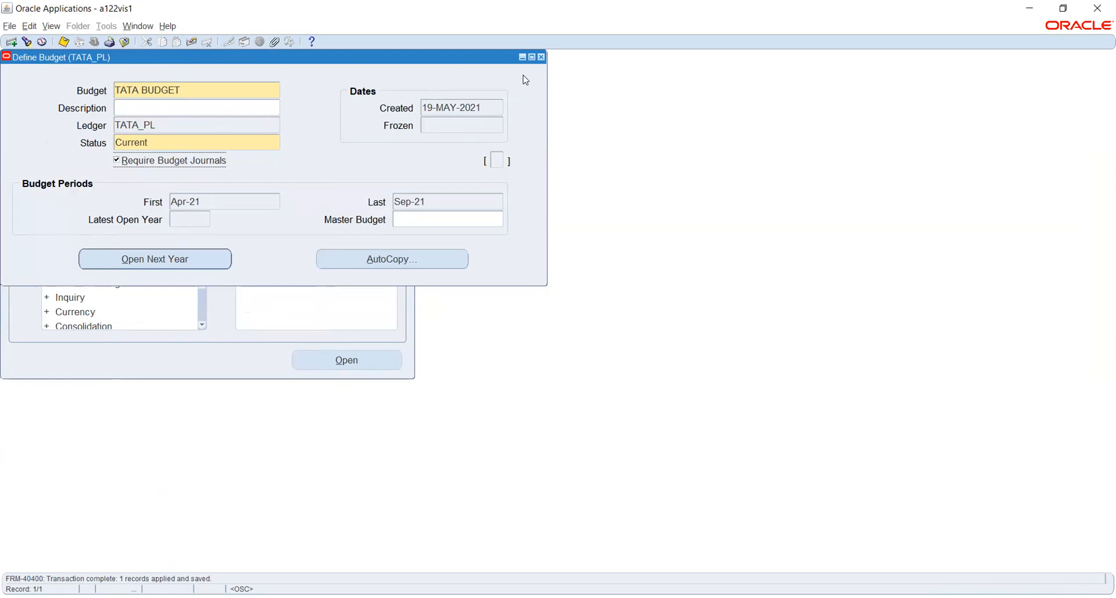
pyautogui.click(541, 57)
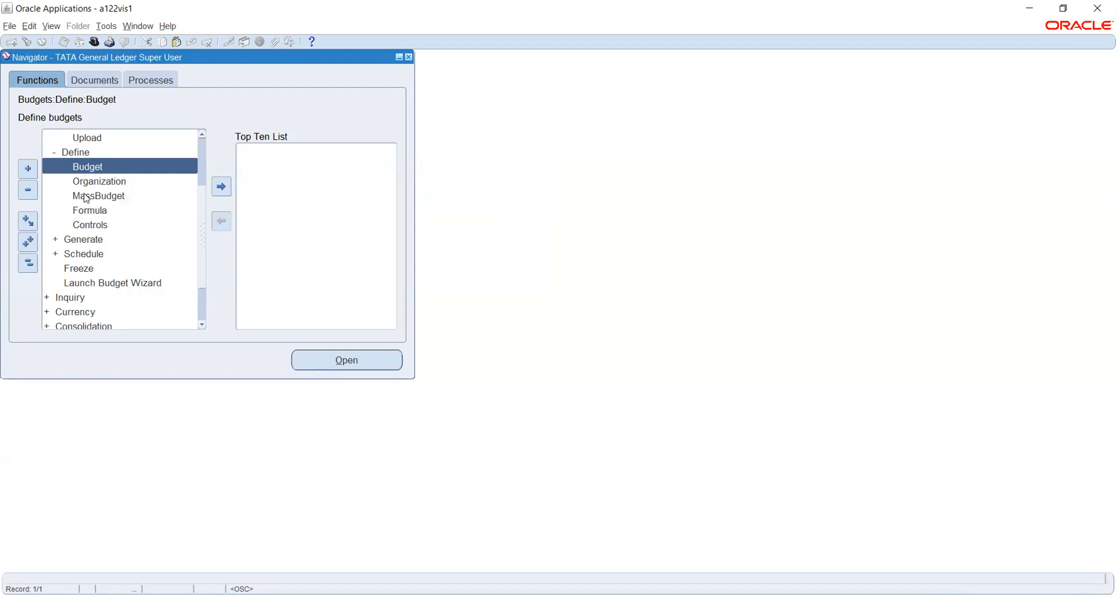
# Open the budget amounts entry form for TATA BUDGET, acknowledge the note and close the form
pyautogui.scroll(2, 86, 199)
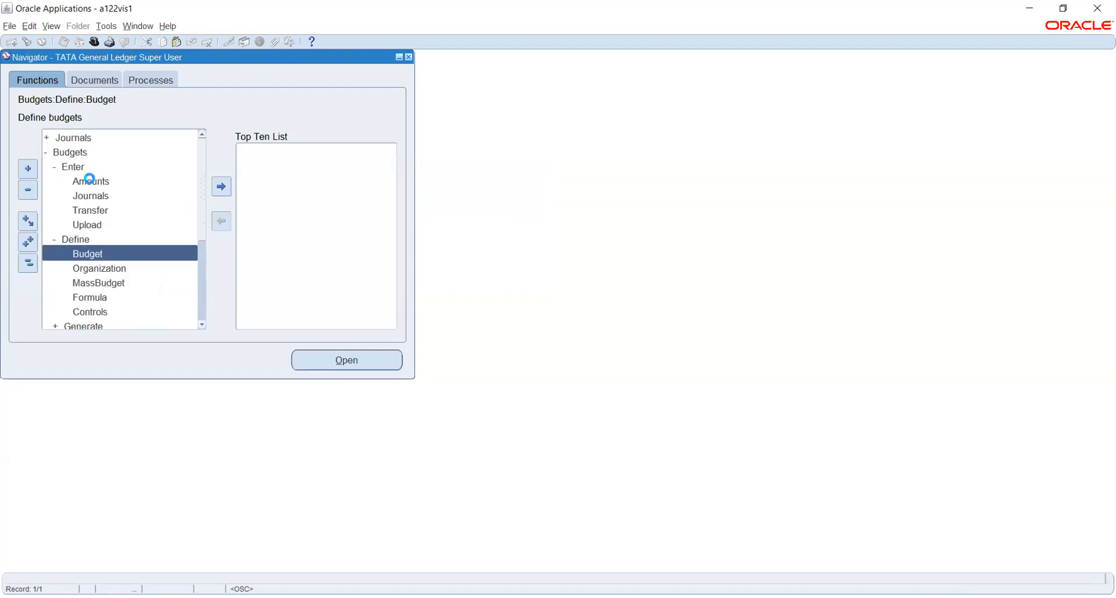
pyautogui.doubleClick(90, 181)
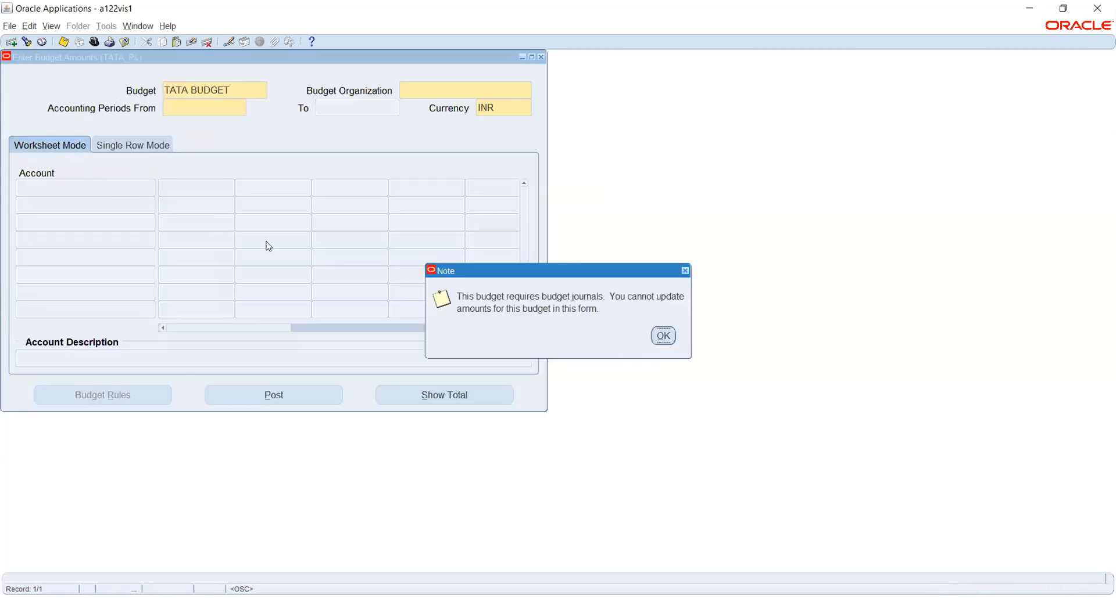
pyautogui.click(663, 336)
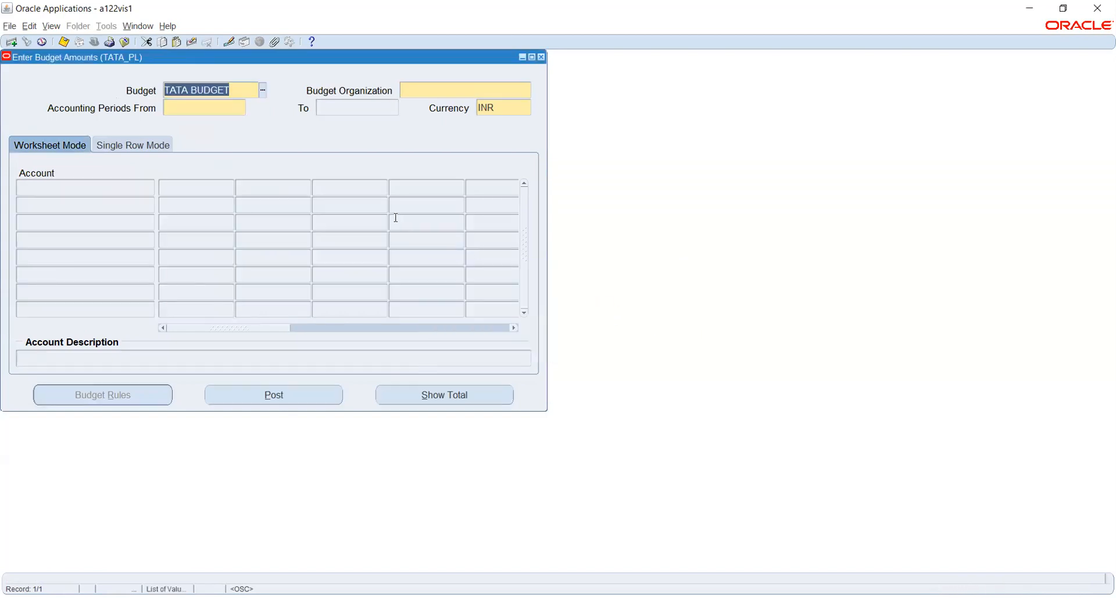
pyautogui.click(541, 58)
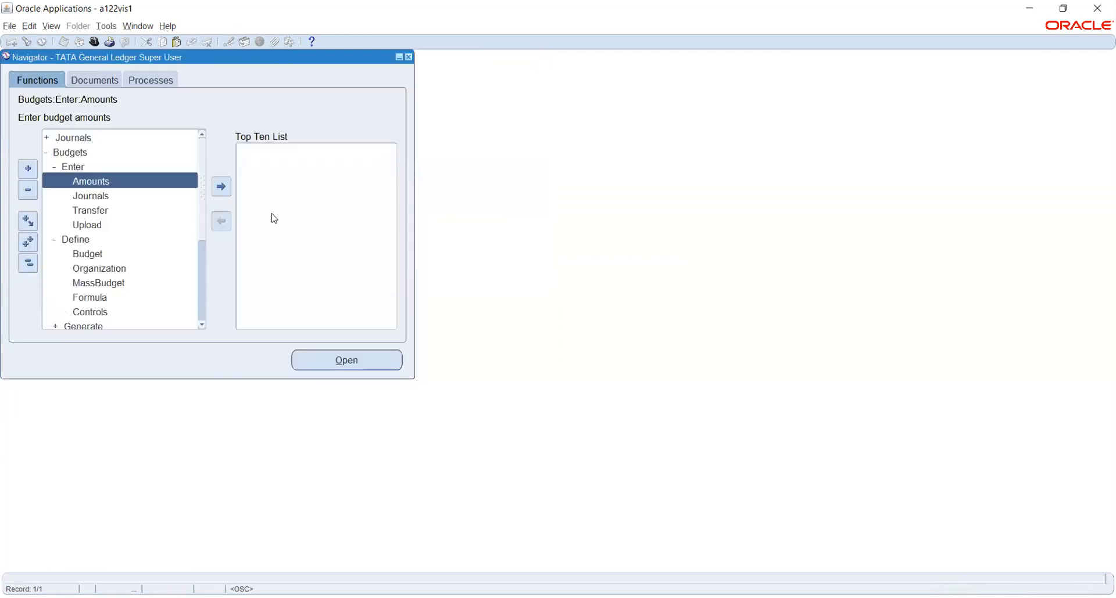
# Launch the Budget Wizard again and return to the Oracle Applications window
pyautogui.scroll(-2, 116, 252)
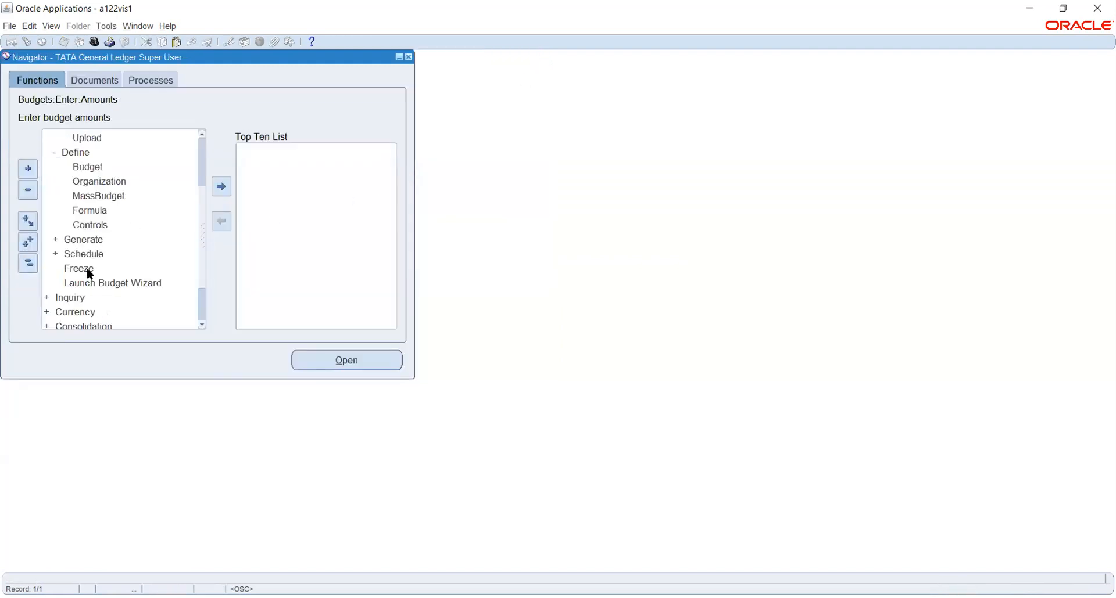
pyautogui.doubleClick(84, 284)
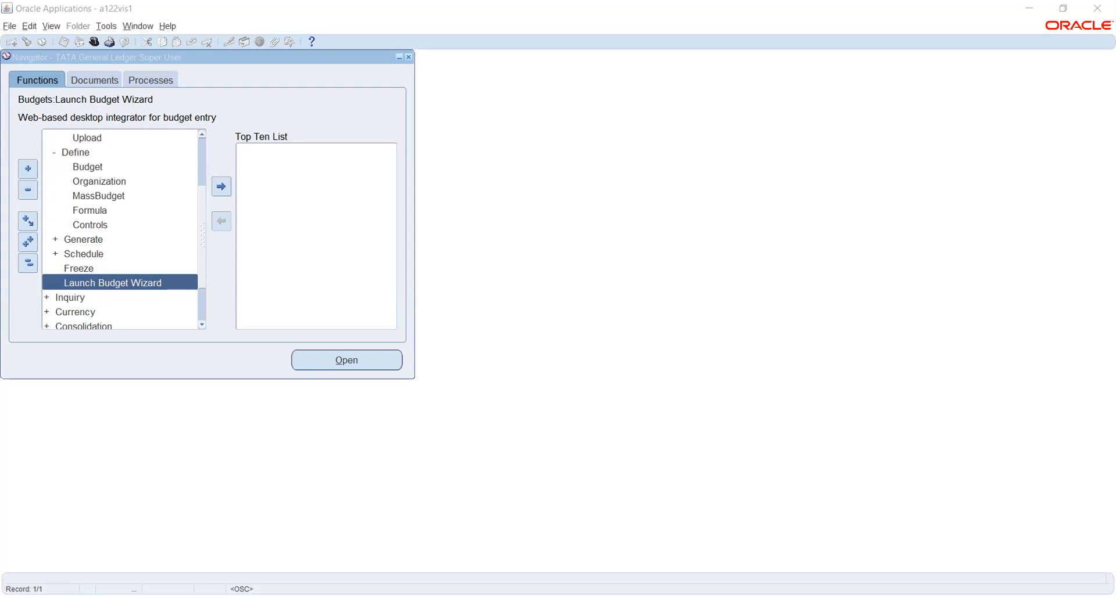
pyautogui.click(287, 376)
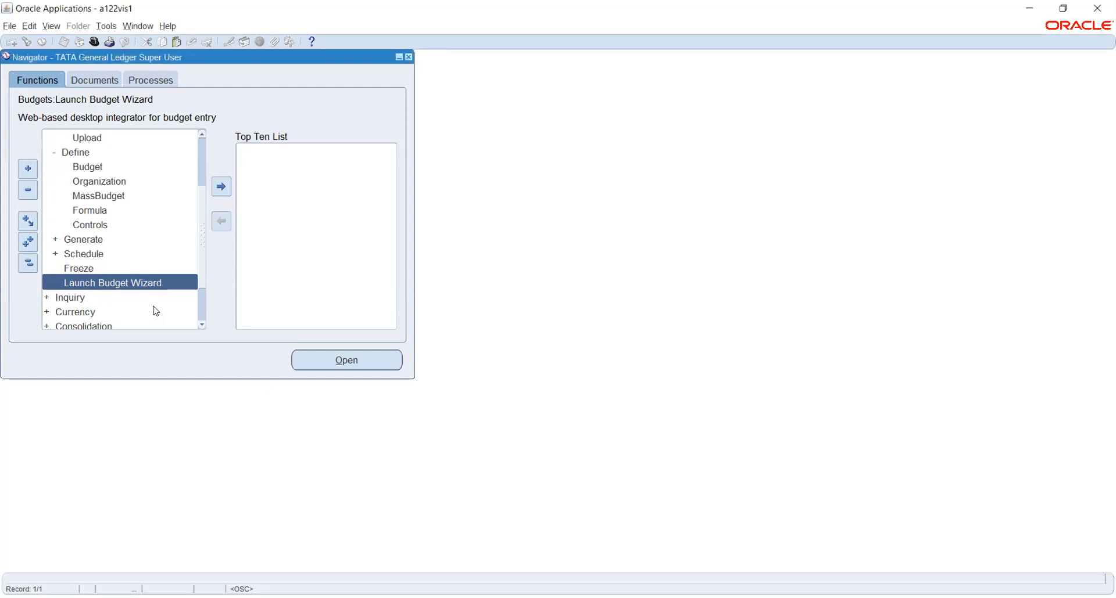
# In the budget amounts form, acknowledge the note, select TATA BUDGET ORG for TATA BUDGET and try to choose the starting accounting period
pyautogui.scroll(2, 153, 232)
pyautogui.scroll(1, 140, 224)
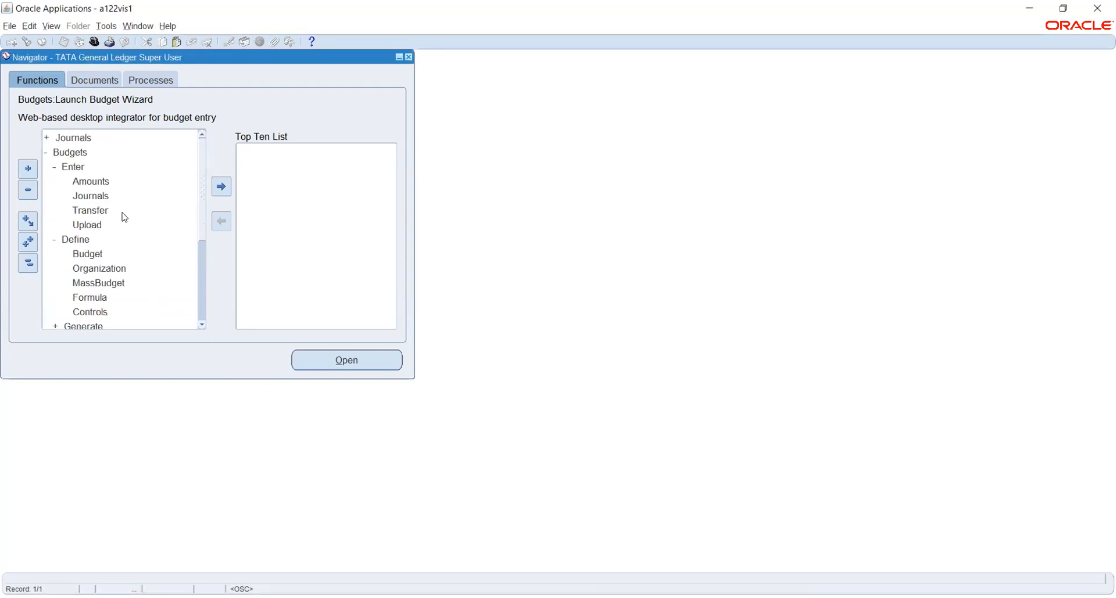
pyautogui.click(96, 184)
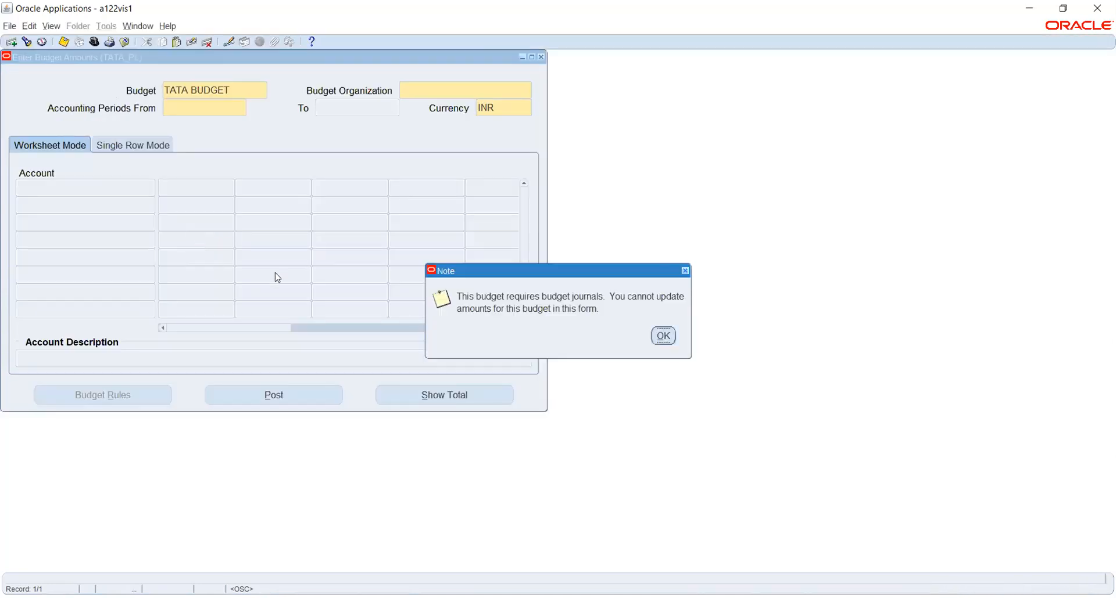
pyautogui.click(664, 336)
pyautogui.click(427, 89)
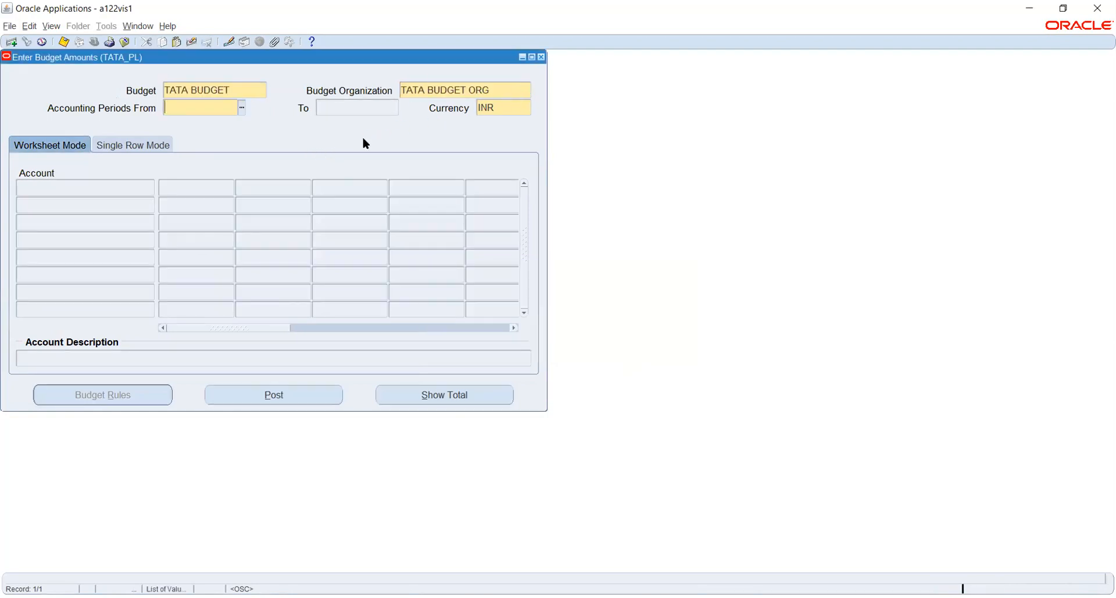
pyautogui.click(242, 109)
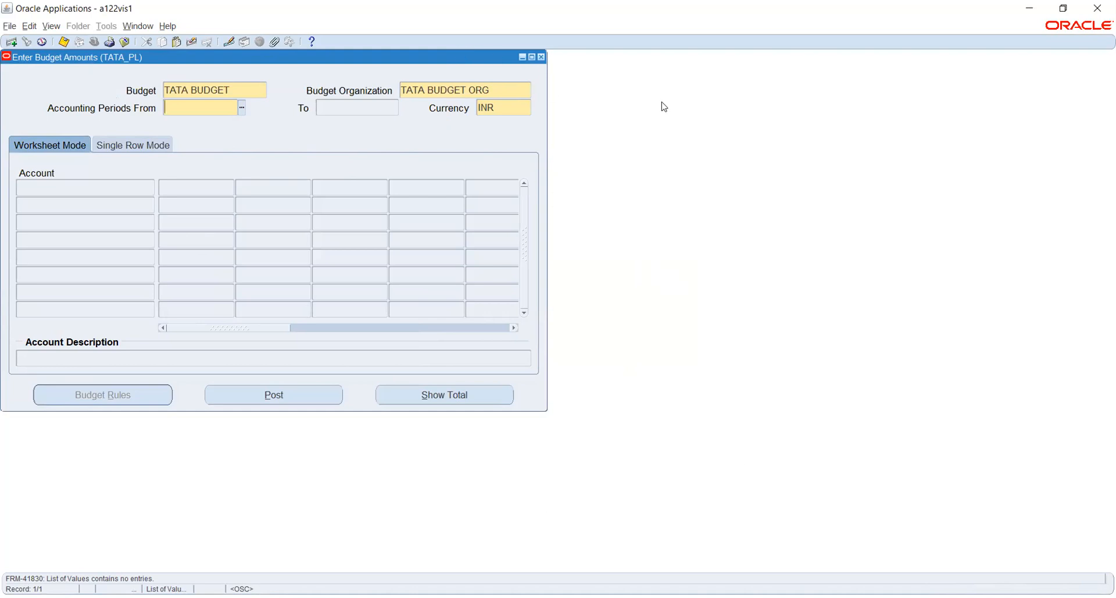
# Switch to the Budget Wizard in the browser, check the available layouts and open the search for a budget
pyautogui.hotkey('alt', 'Tab')
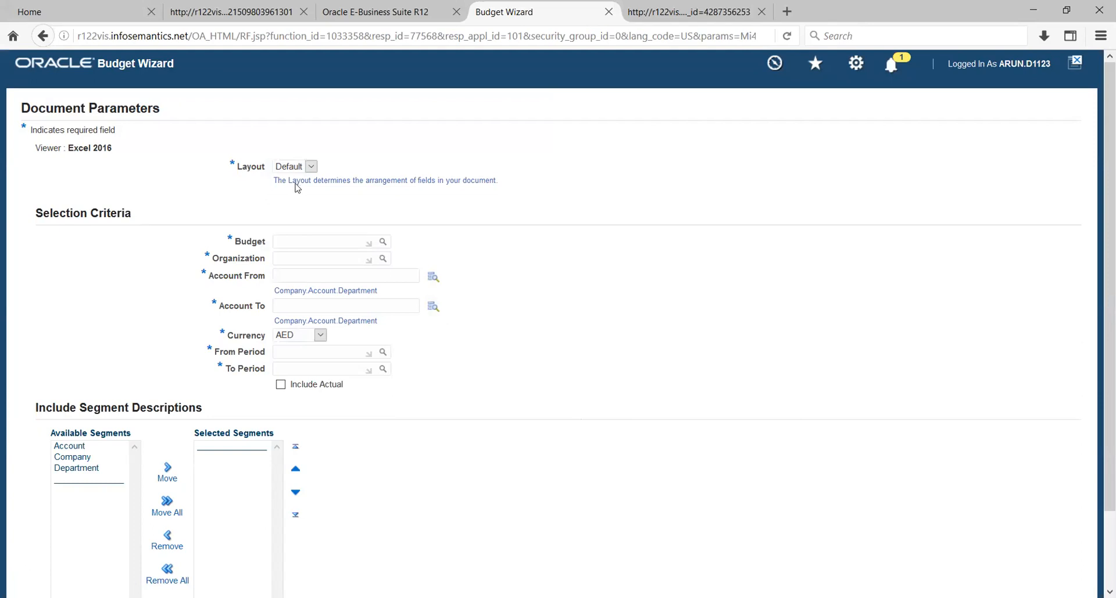
pyautogui.click(311, 167)
pyautogui.click(423, 232)
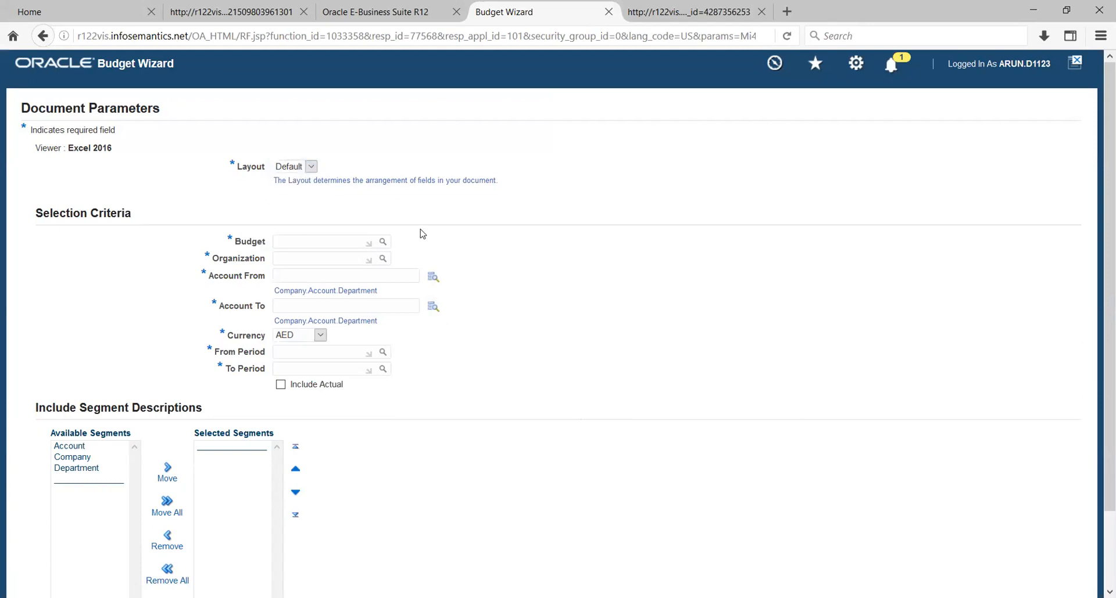
pyautogui.click(383, 241)
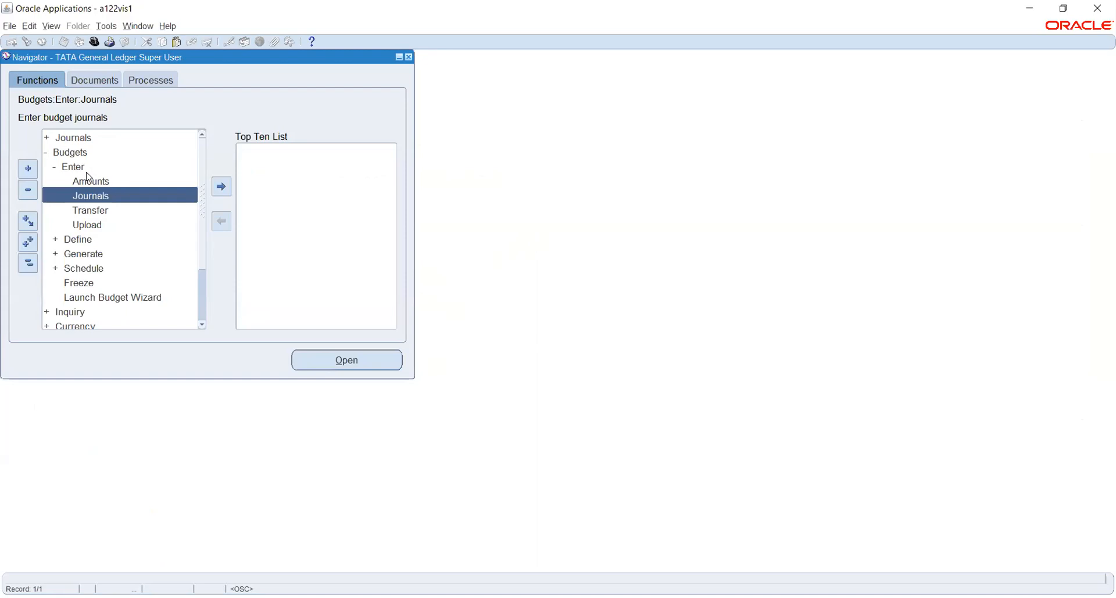
# Open budget journal entry for TATA BUDGET, select TATA BUDGET ORG, try to choose the starting period and show Journal Mode
pyautogui.click(90, 181)
pyautogui.click(93, 196)
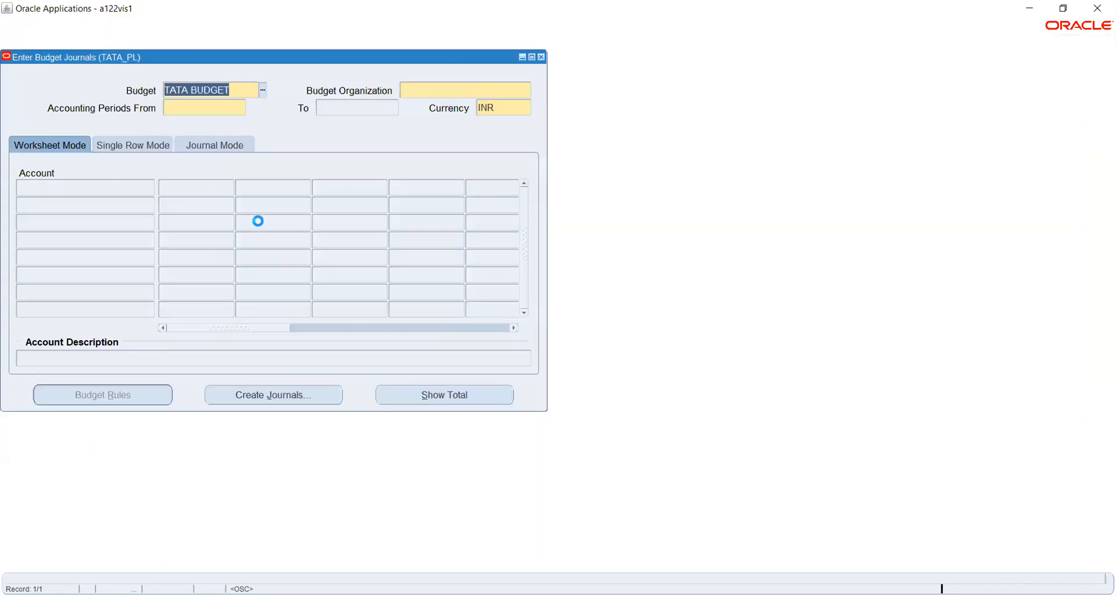
pyautogui.click(425, 85)
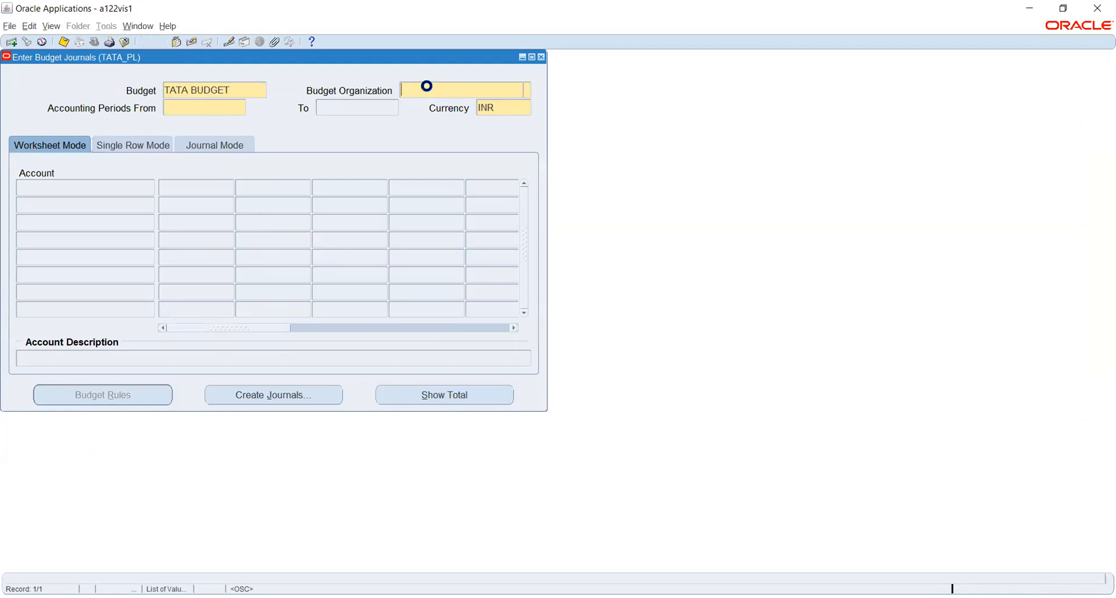
pyautogui.click(524, 90)
pyautogui.click(242, 109)
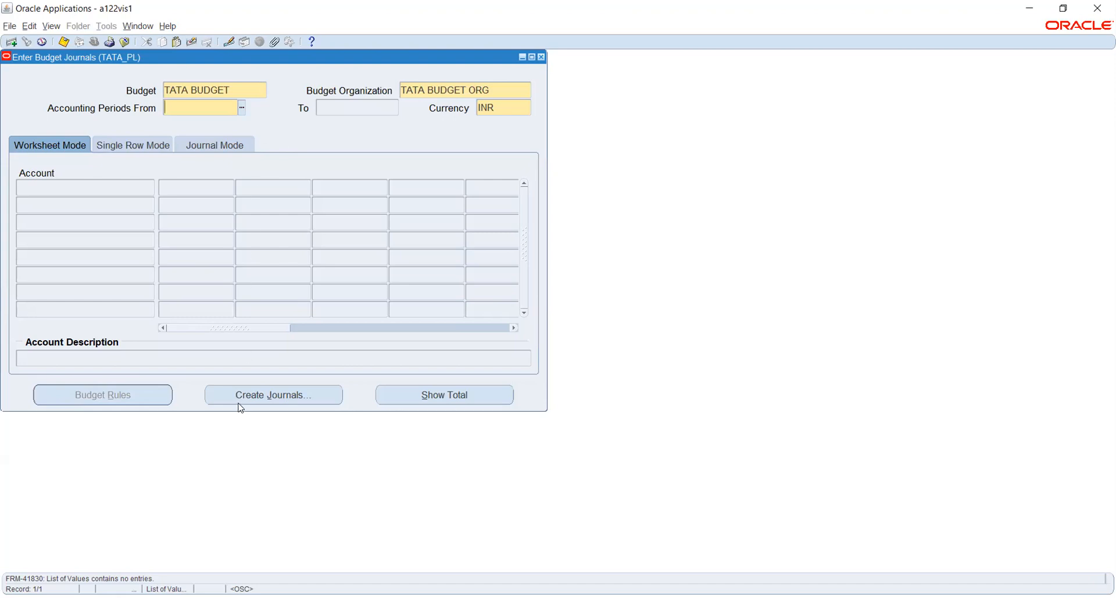
pyautogui.click(197, 146)
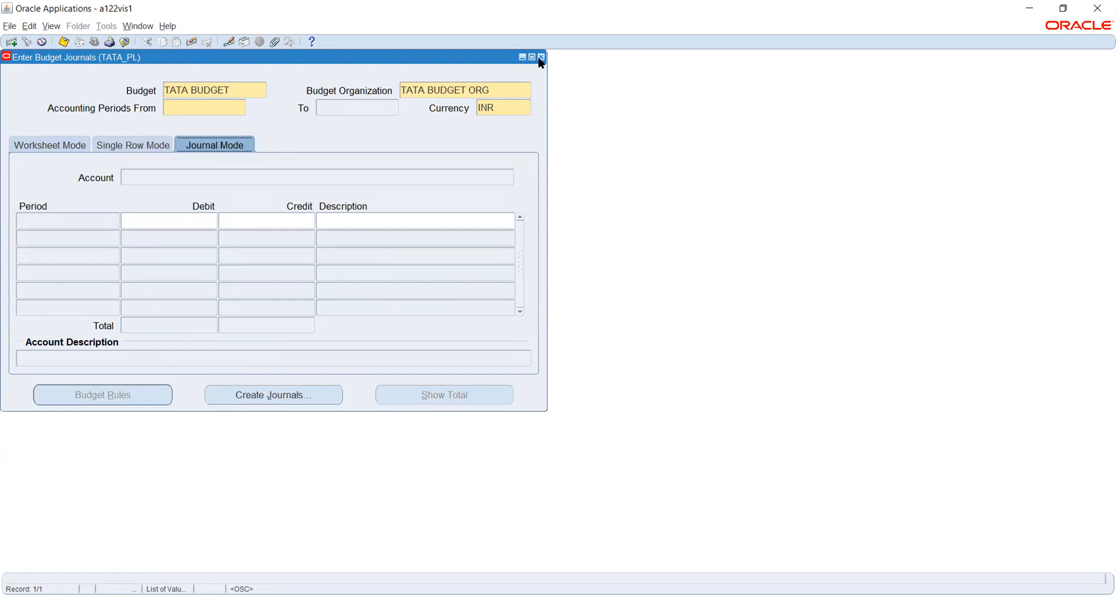
# Find all my concurrent requests, view the output of the Open Budget Year request and acknowledge the note
pyautogui.click(51, 27)
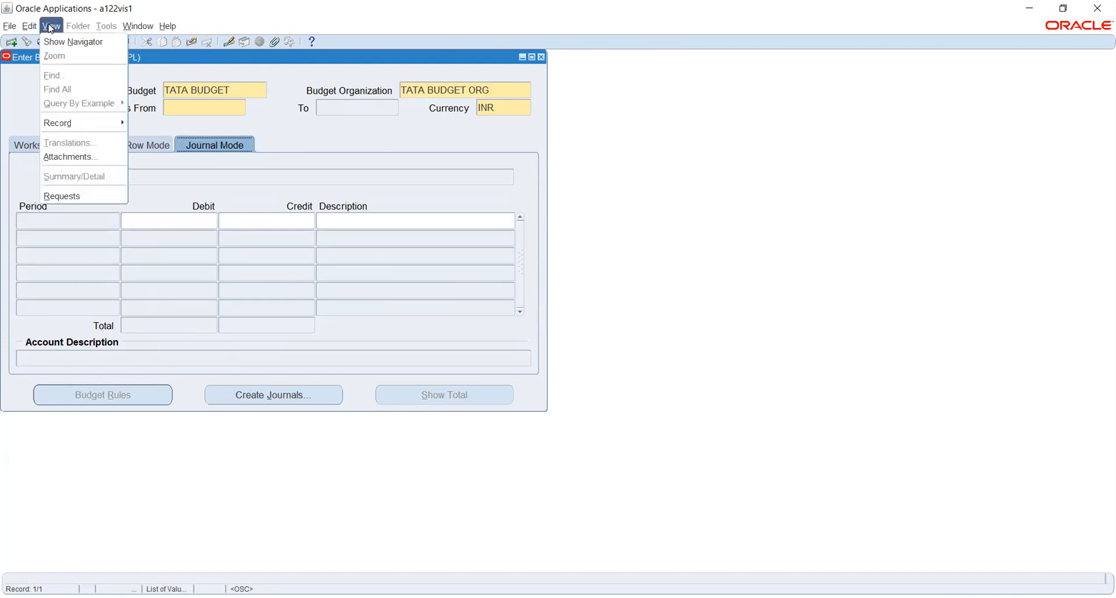
pyautogui.click(86, 195)
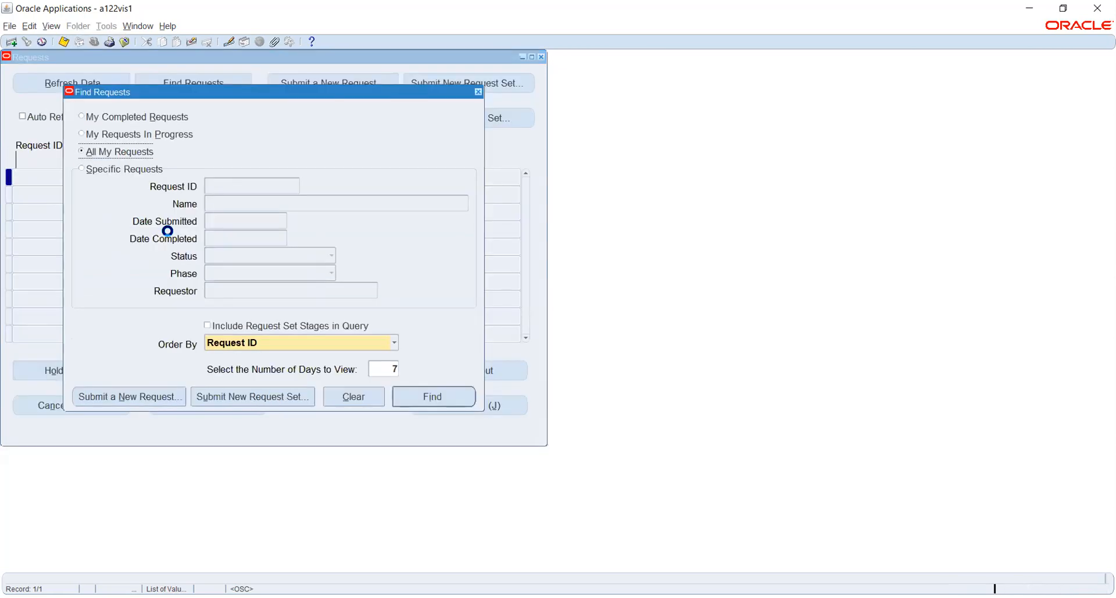
pyautogui.click(456, 395)
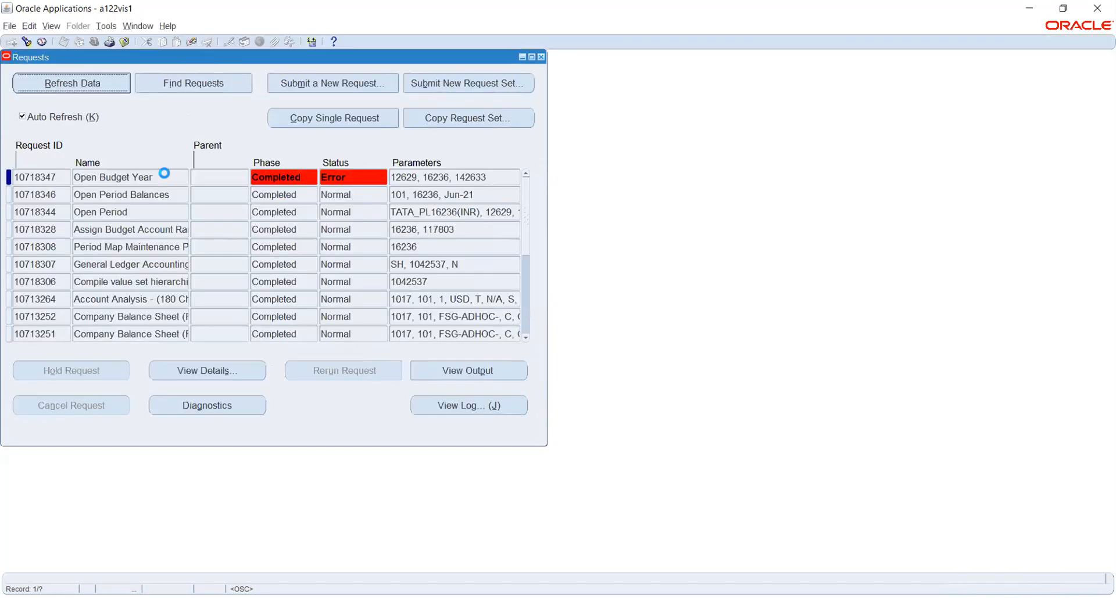
pyautogui.click(164, 174)
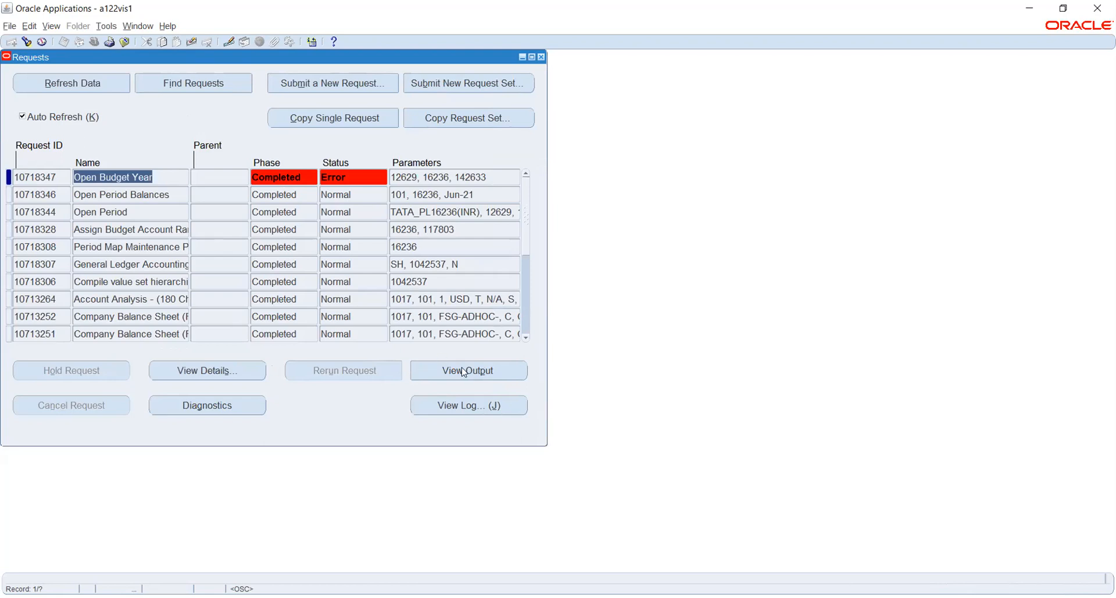
pyautogui.click(463, 372)
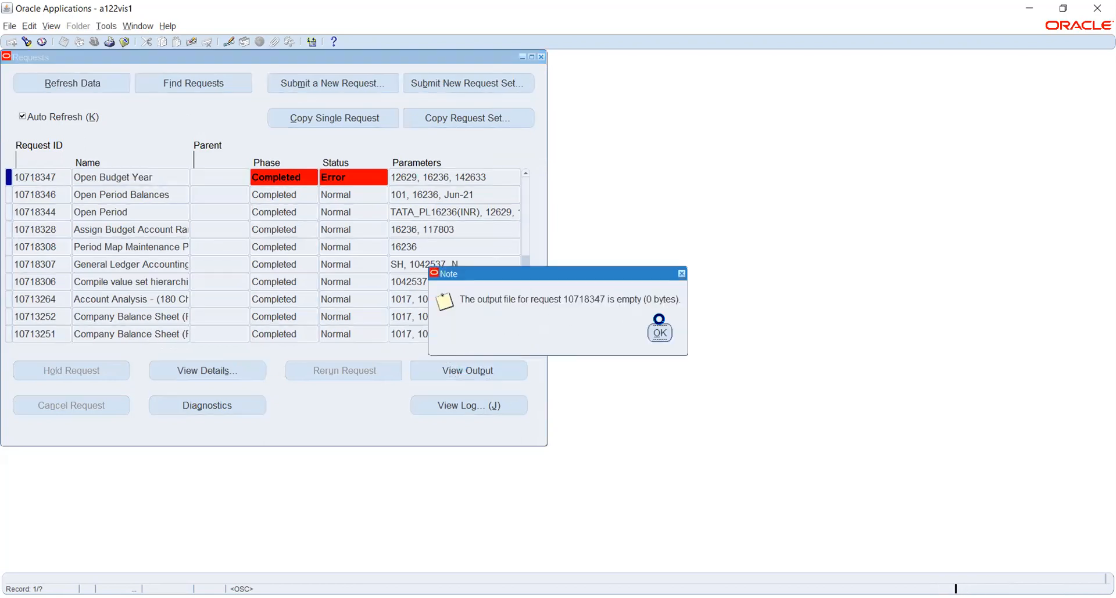
pyautogui.press('Return')
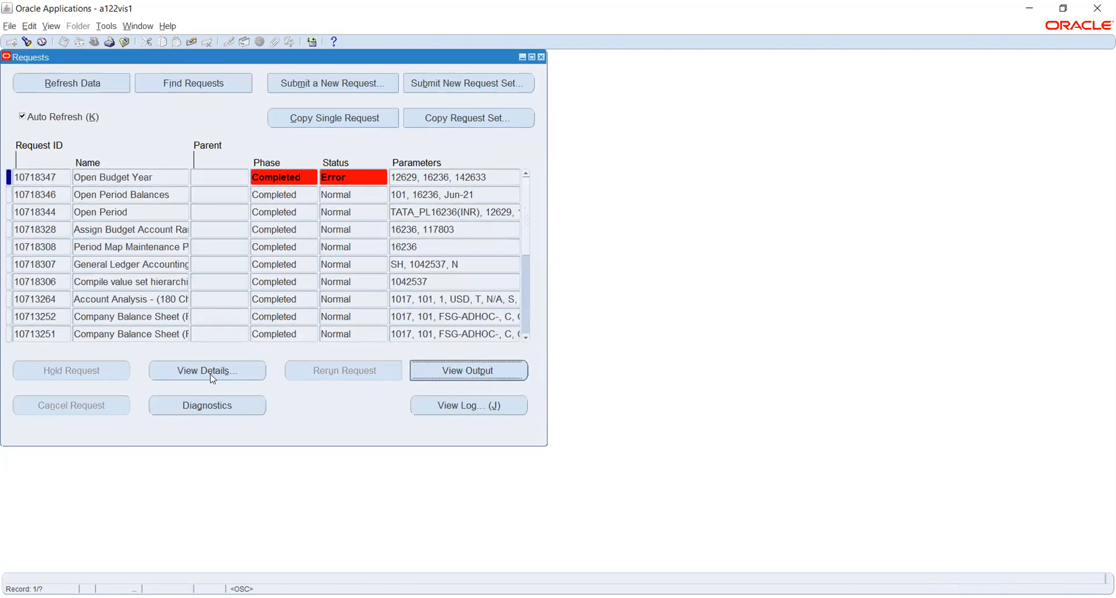
# Open the log of the Open Budget Year request and examine its error messages down to the function warning number
pyautogui.click(437, 406)
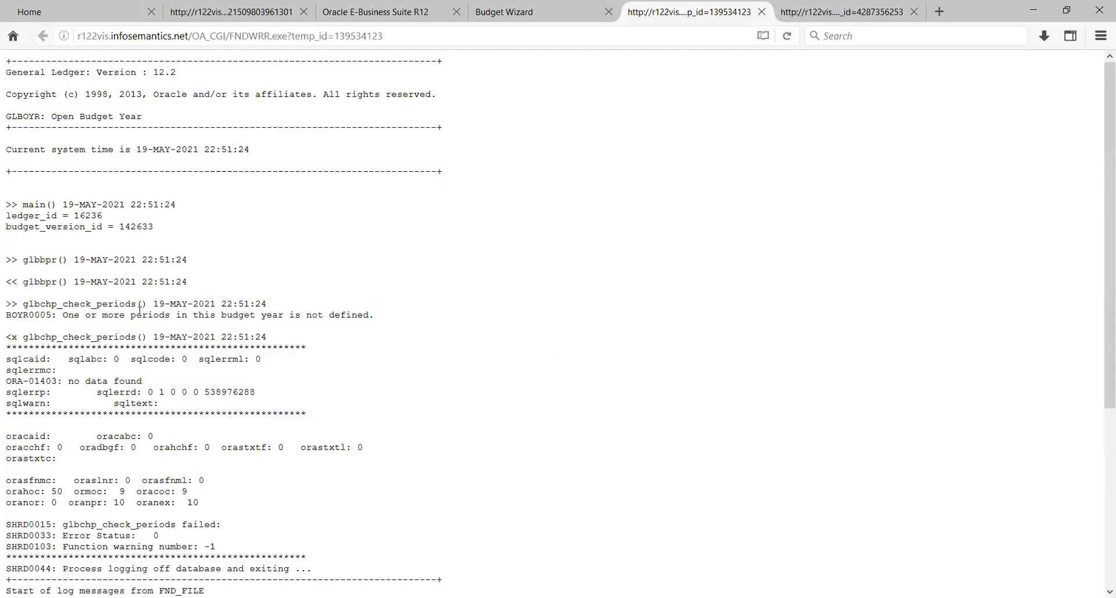
pyautogui.scroll(-1, 147, 332)
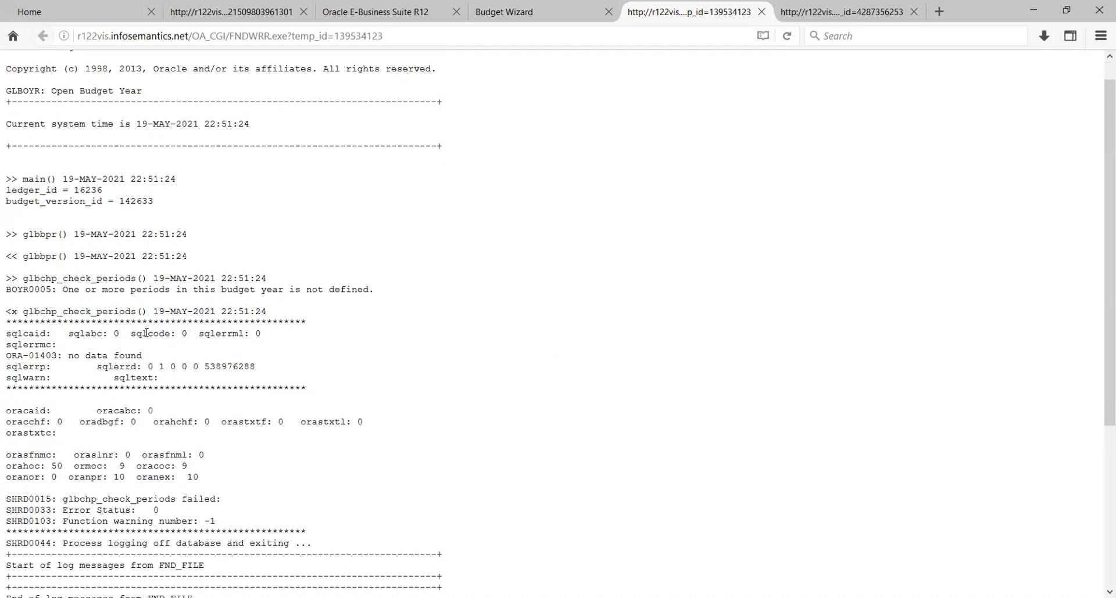
pyautogui.scroll(-5, 147, 333)
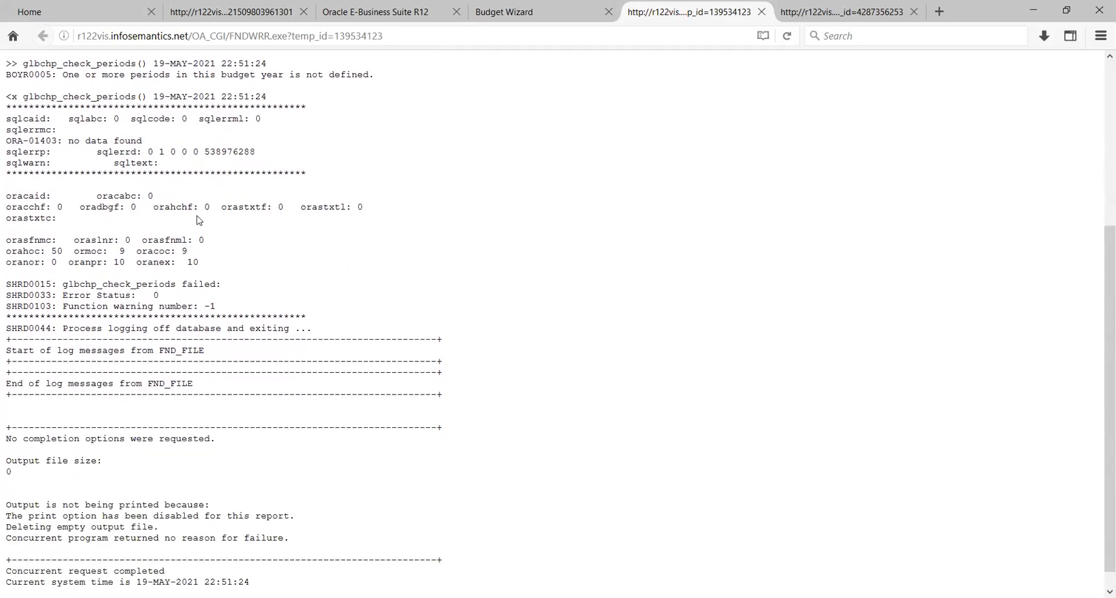
pyautogui.scroll(-1, 199, 220)
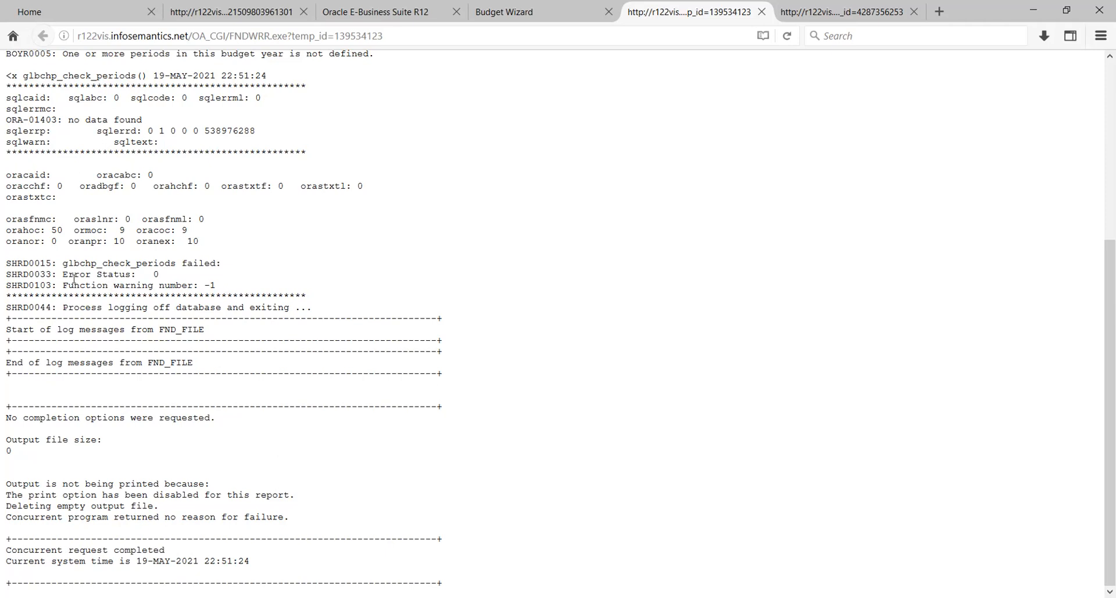
pyautogui.moveTo(61, 285); pyautogui.dragTo(265, 289)
pyautogui.click(296, 293)
# Return to the budget journals form, try again to choose the starting accounting period and switch to Worksheet Mode
pyautogui.hotkey('alt', 'Tab')
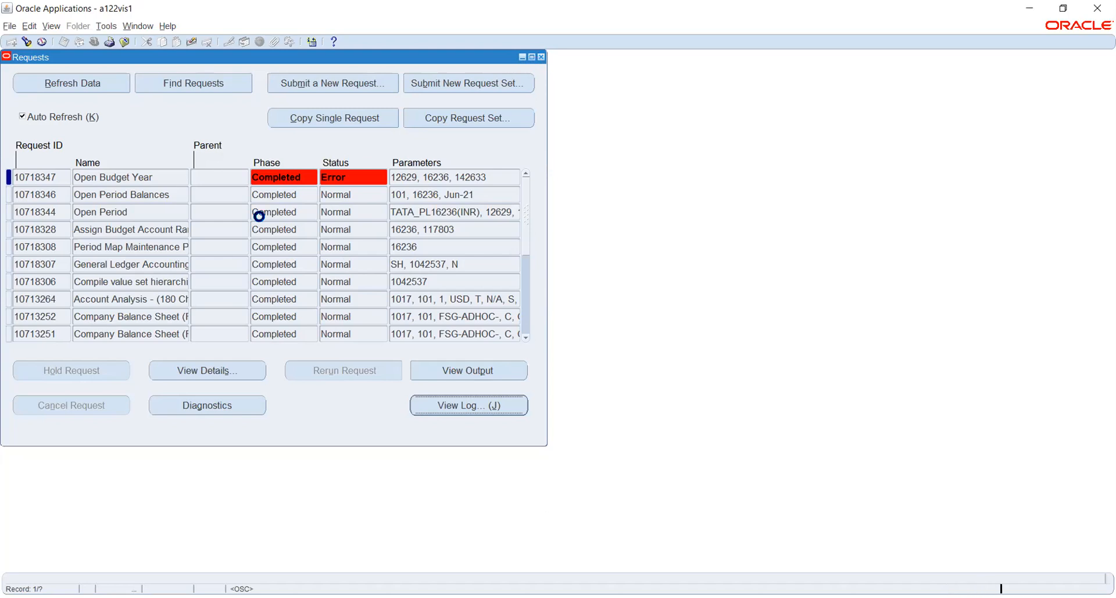
pyautogui.click(241, 108)
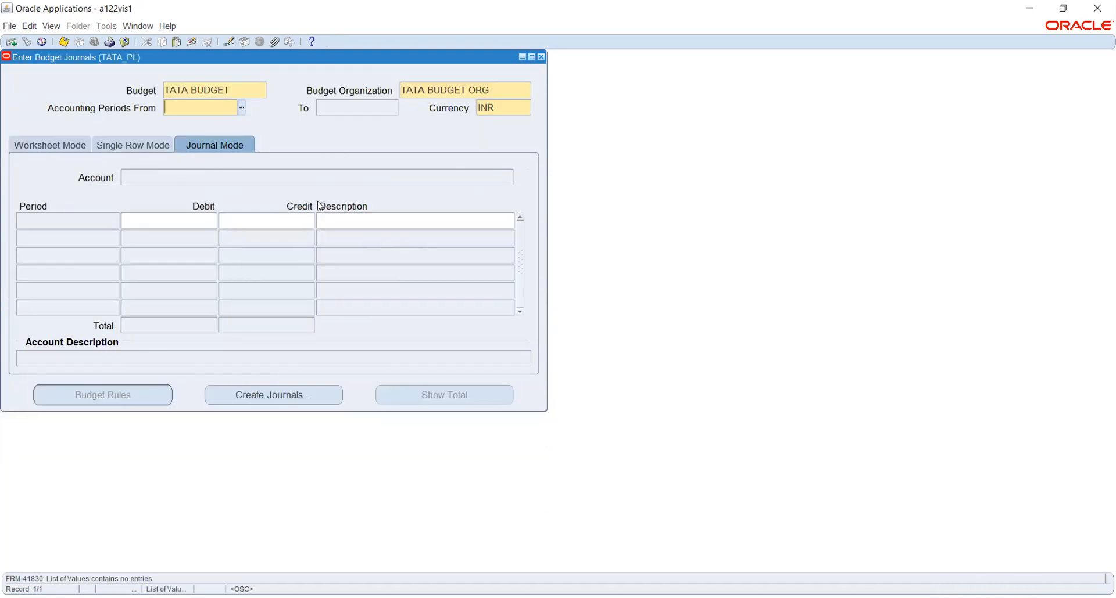
pyautogui.click(77, 142)
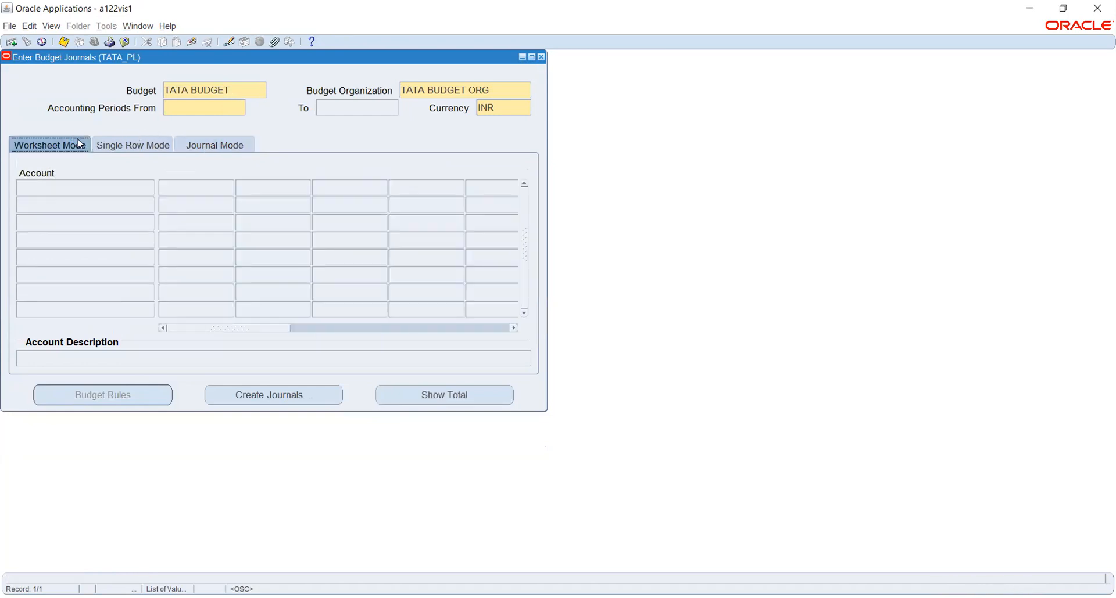